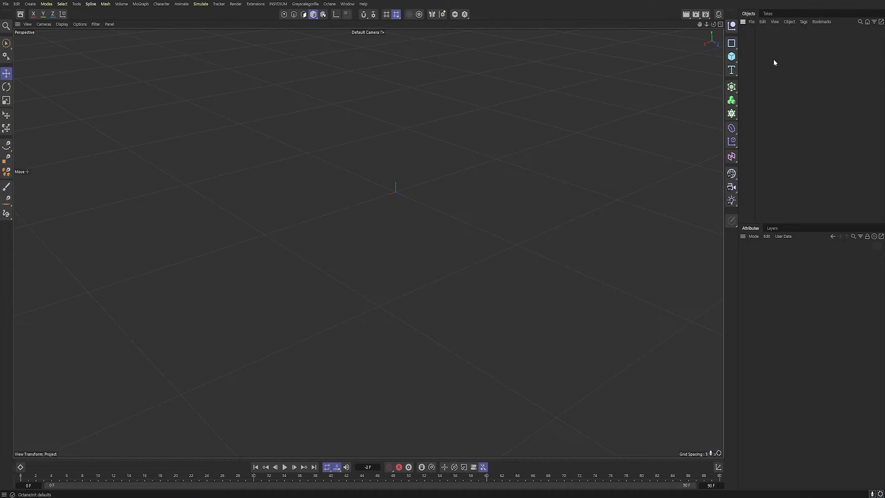
Step: Add a plane primitive and set its width and height to 20000 cm
{"action": "left_click_drag", "start_coordinate": [731, 56], "coordinate": [754, 82]}
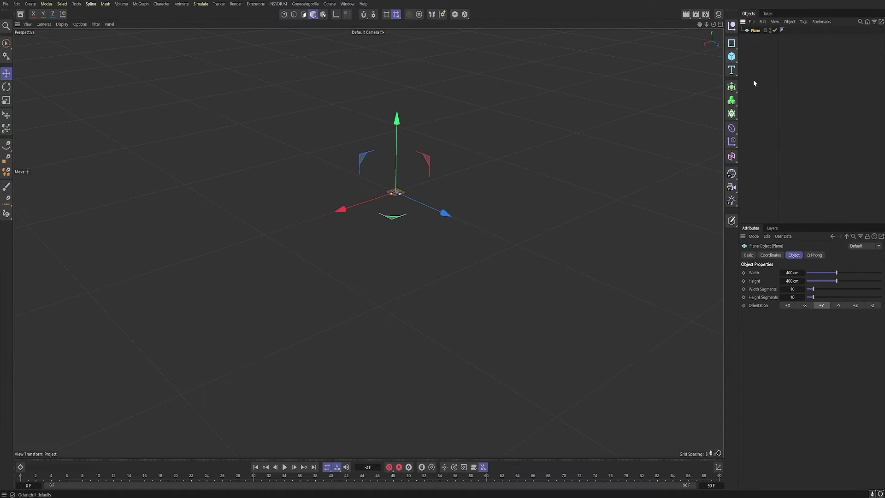
{"action": "left_click", "coordinate": [791, 273]}
{"action": "type", "text": "20000"}
{"action": "key", "text": "Tab"}
Step: Set the plane's width segments and height segments to 200
{"action": "type", "text": "20000"}
{"action": "key", "text": "Tab"}
{"action": "type", "text": "1"}
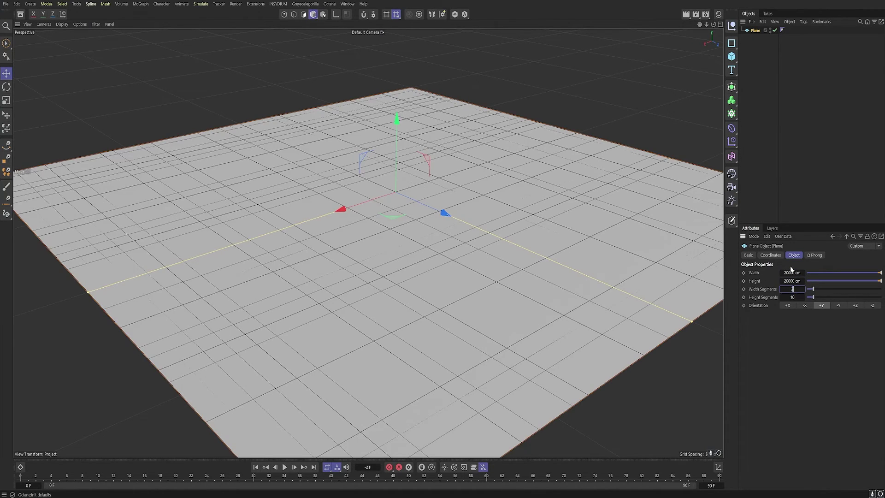
{"action": "type", "text": "00"}
{"action": "key", "text": "Tab"}
{"action": "type", "text": "200"}
{"action": "key", "text": "Return"}
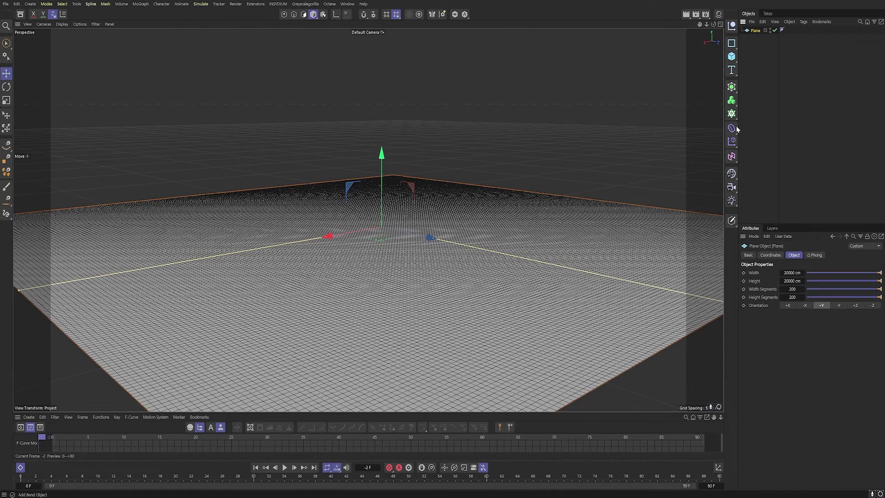
Step: Add a Displacer deformer and make it a child of the plane
{"action": "left_click", "coordinate": [731, 128]}
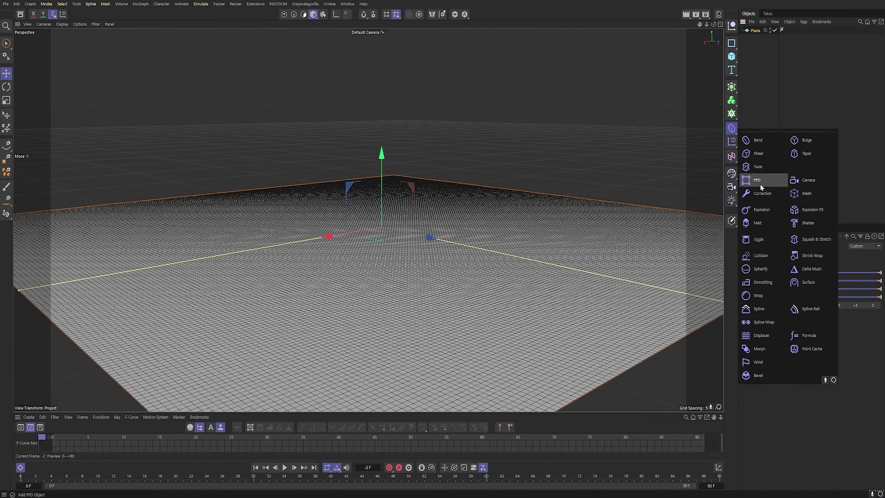
{"action": "left_click", "coordinate": [760, 335]}
{"action": "left_click_drag", "start_coordinate": [766, 28], "coordinate": [756, 37]}
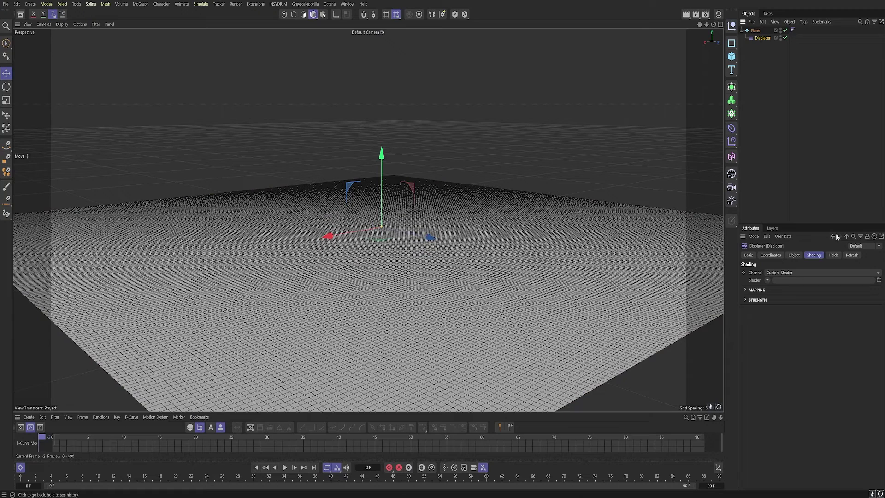
Step: Assign a Noise shader to the displacer and change its noise type to Voronoi 1
{"action": "left_click", "coordinate": [768, 280]}
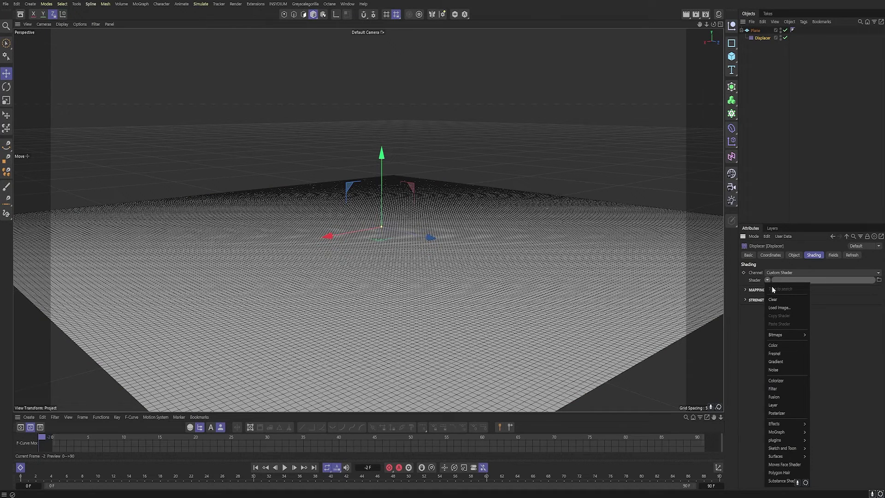
{"action": "left_click", "coordinate": [782, 365]}
{"action": "left_click", "coordinate": [802, 281]}
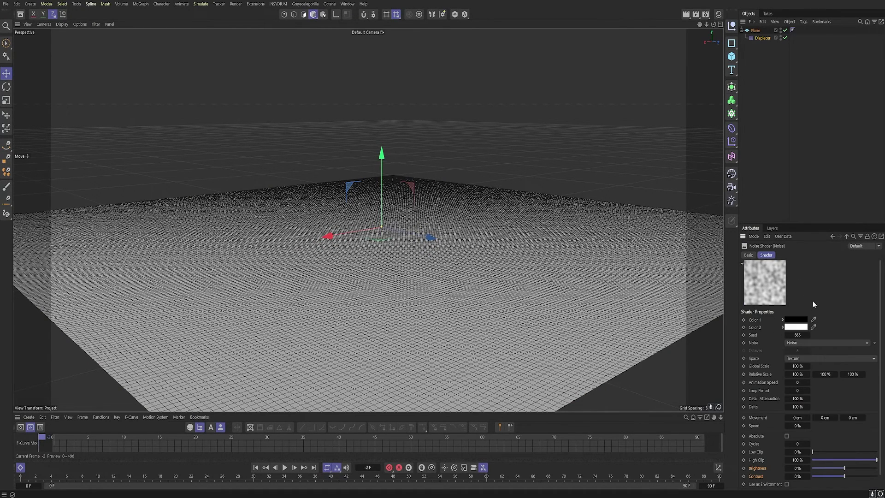
{"action": "left_click", "coordinate": [801, 344]}
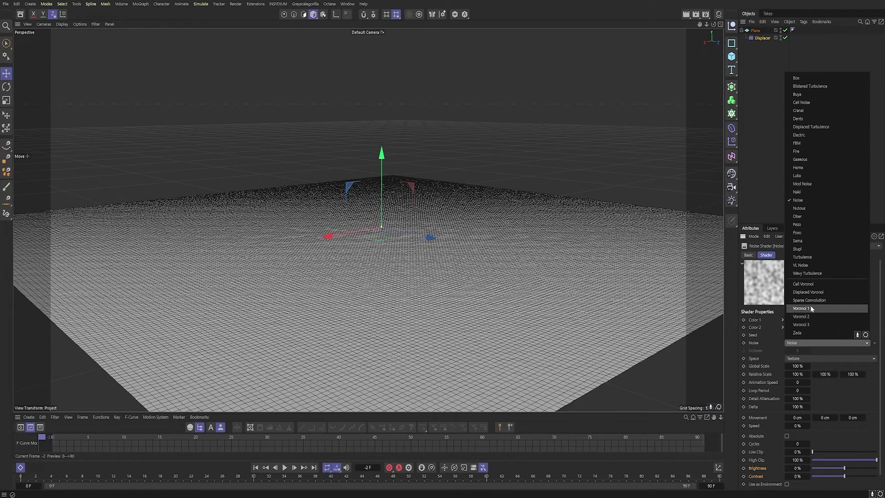
{"action": "left_click", "coordinate": [811, 308]}
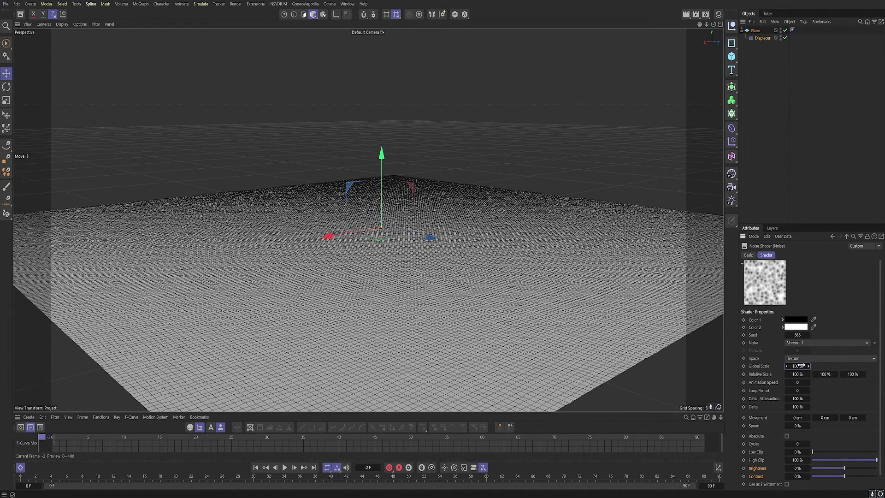
Step: Set the noise shader's global scale to 50%, brightness to 38% and contrast to 83%
{"action": "type", "text": "50"}
{"action": "key", "text": "Return"}
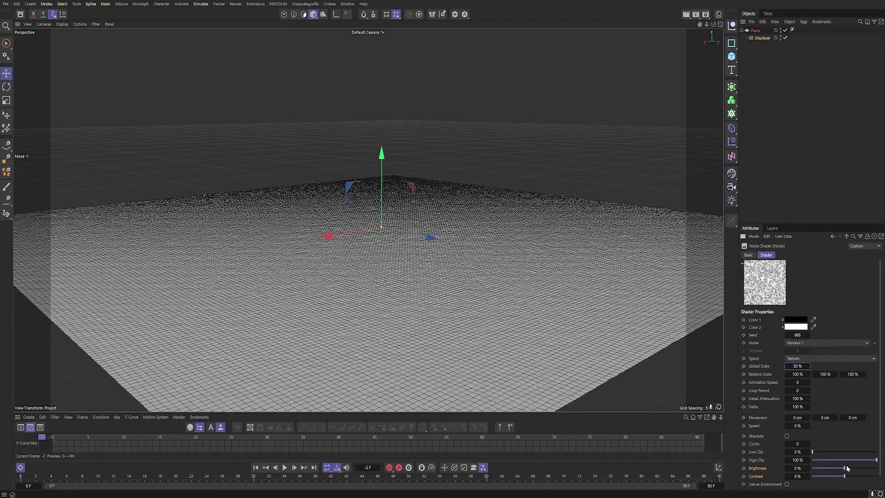
{"action": "left_click_drag", "start_coordinate": [845, 468], "coordinate": [872, 477]}
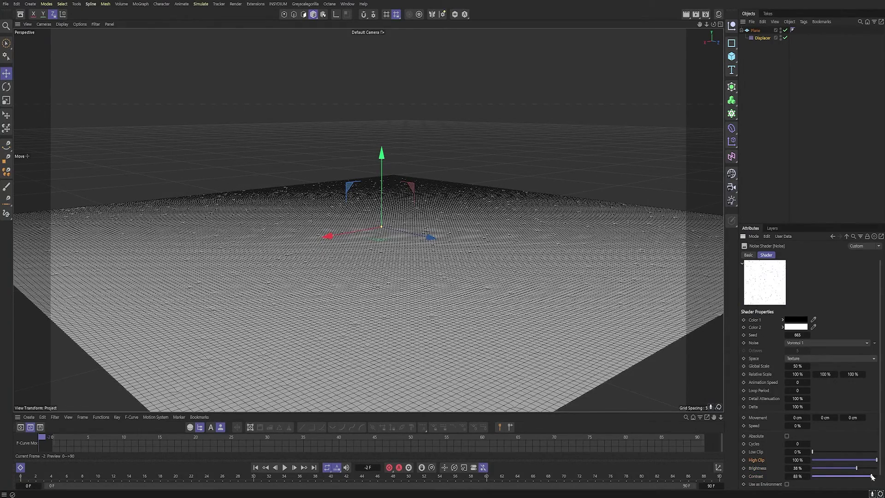
Step: Raise the displacer's height to about 103 cm
{"action": "left_click", "coordinate": [835, 237]}
{"action": "left_click", "coordinate": [794, 255]}
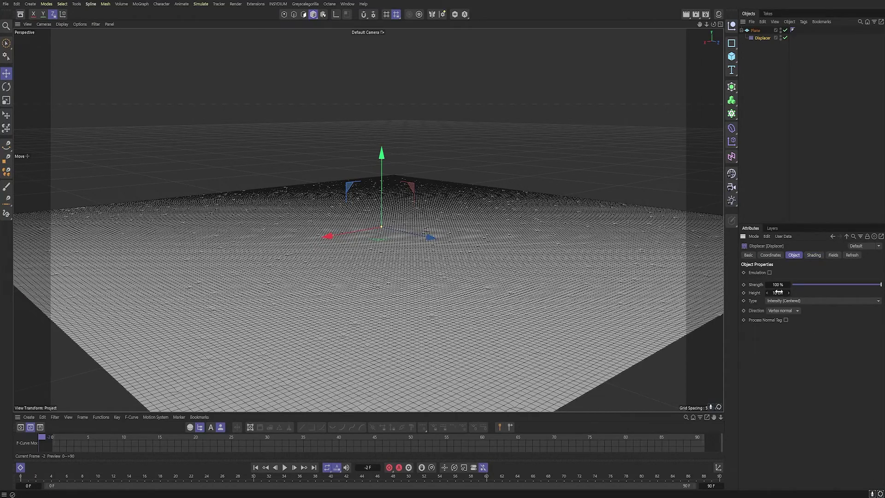
{"action": "left_click_drag", "start_coordinate": [778, 291], "coordinate": [785, 297]}
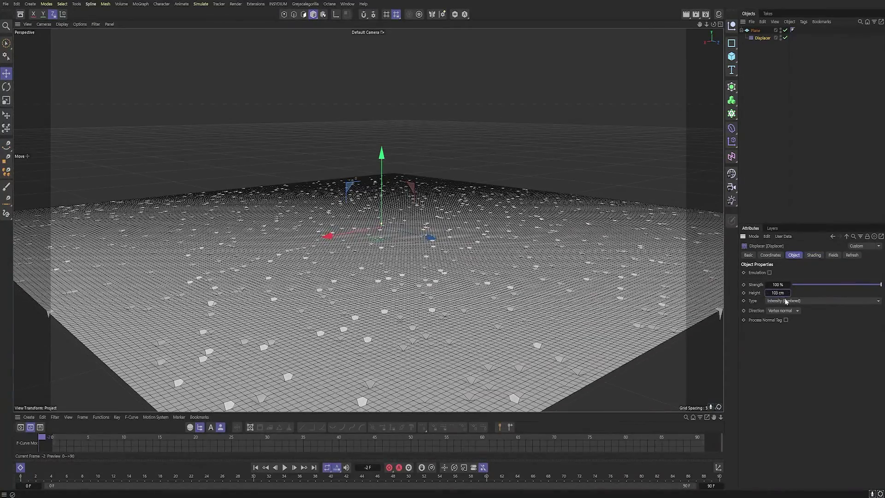
Step: Add a Subdivision Surface generator as the parent of the plane
{"action": "left_click", "coordinate": [756, 31]}
{"action": "left_click", "coordinate": [732, 100]}
{"action": "left_click", "coordinate": [756, 93], "text": "alt"}
{"action": "left_click", "coordinate": [762, 88]}
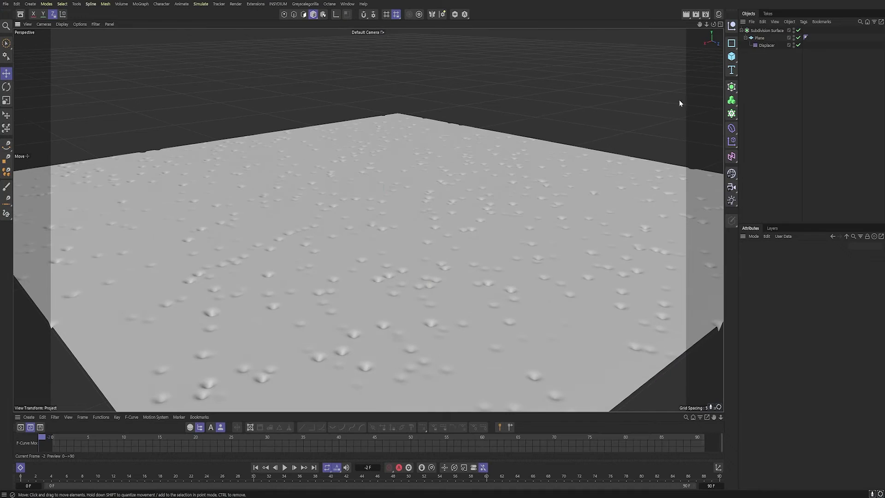
Step: Rename the displacer as Small Craters
{"action": "left_click", "coordinate": [765, 45]}
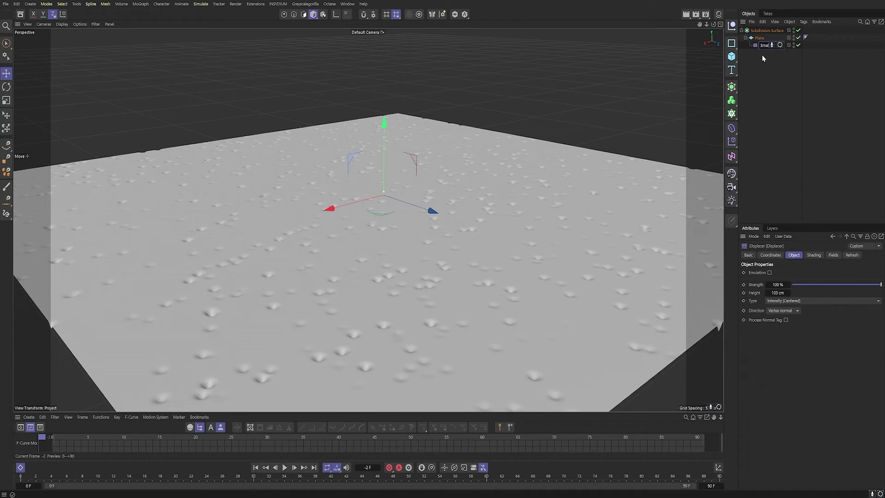
{"action": "type", "text": "Small Craters"}
{"action": "key", "text": "Return"}
{"action": "left_click", "coordinate": [764, 62]}
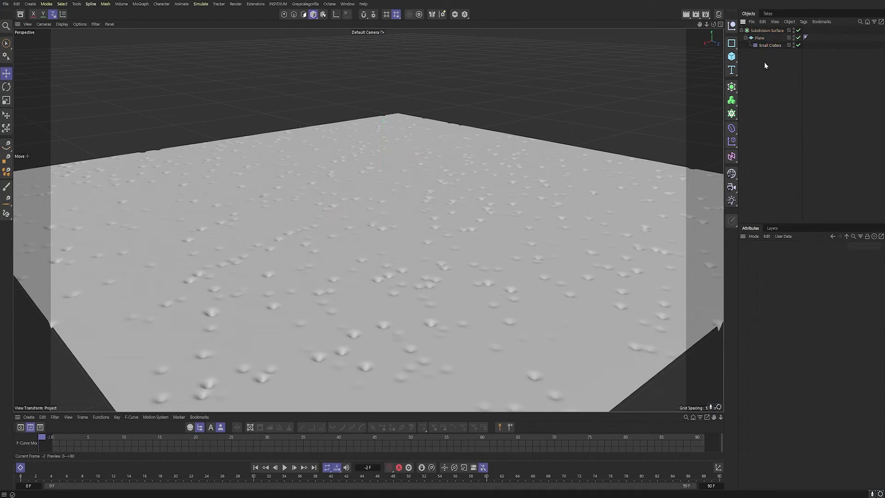
Step: Duplicate the Small Craters displacer under the plane and rename the copy Small Crater Detail
{"action": "left_click", "coordinate": [765, 47]}
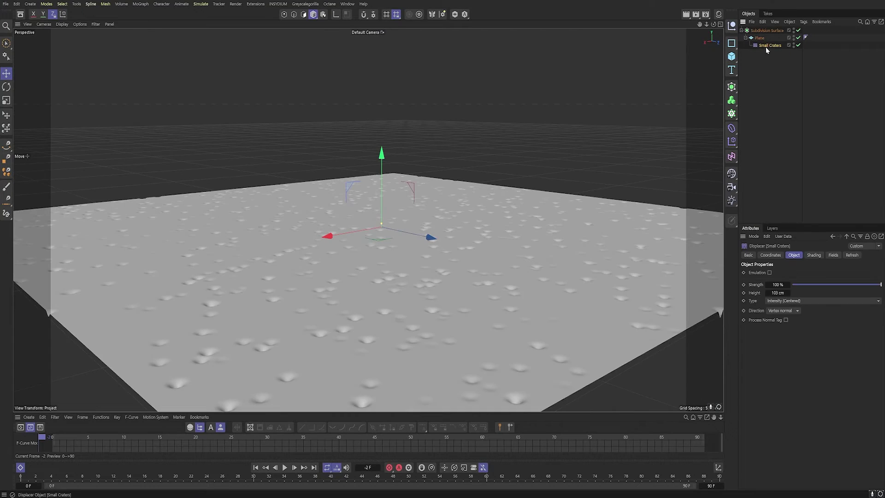
{"action": "left_click_drag", "start_coordinate": [766, 47], "coordinate": [766, 46], "text": "ctrl"}
{"action": "double_click", "coordinate": [769, 45]}
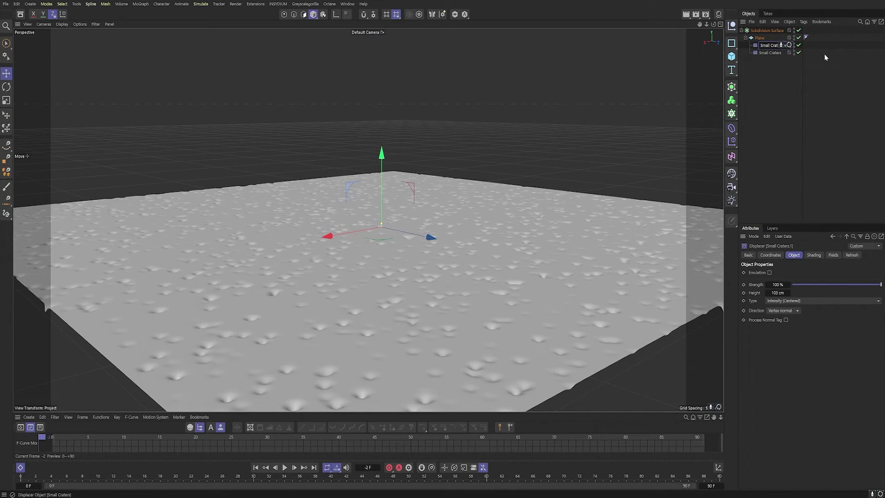
{"action": "key", "text": "Return"}
Step: Set the Small Crater Detail displacer's height to 50 cm
{"action": "double_click", "coordinate": [778, 293]}
{"action": "type", "text": "50"}
{"action": "key", "text": "Return"}
{"action": "left_click", "coordinate": [770, 142]}
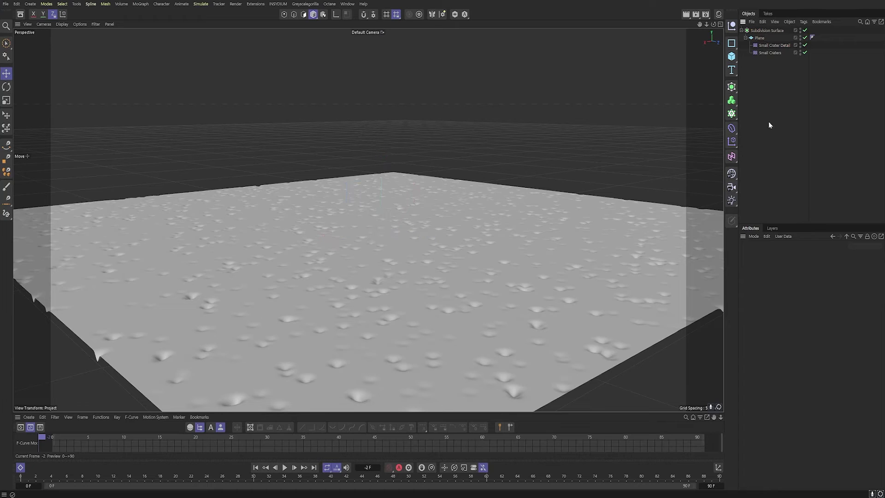
Step: Duplicate the Small Crater Detail displacer and set the copy's strength to 50%
{"action": "left_click", "coordinate": [769, 45]}
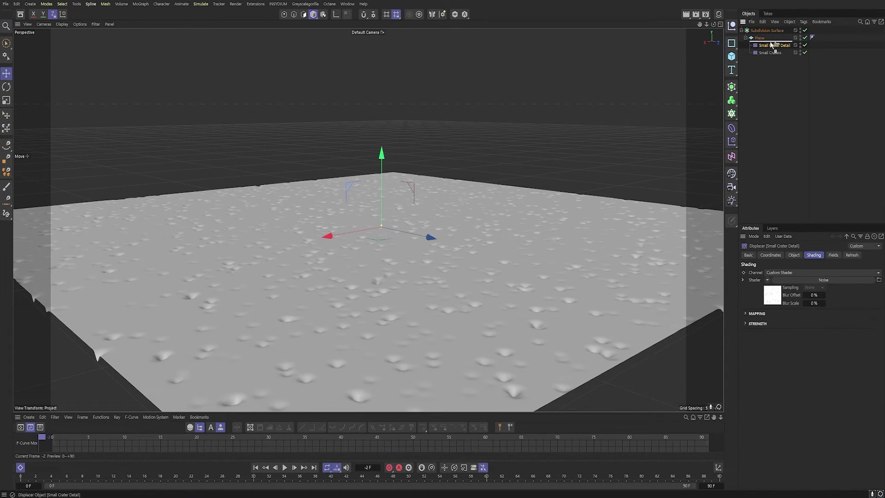
{"action": "left_click_drag", "start_coordinate": [769, 45], "coordinate": [771, 49], "text": "ctrl"}
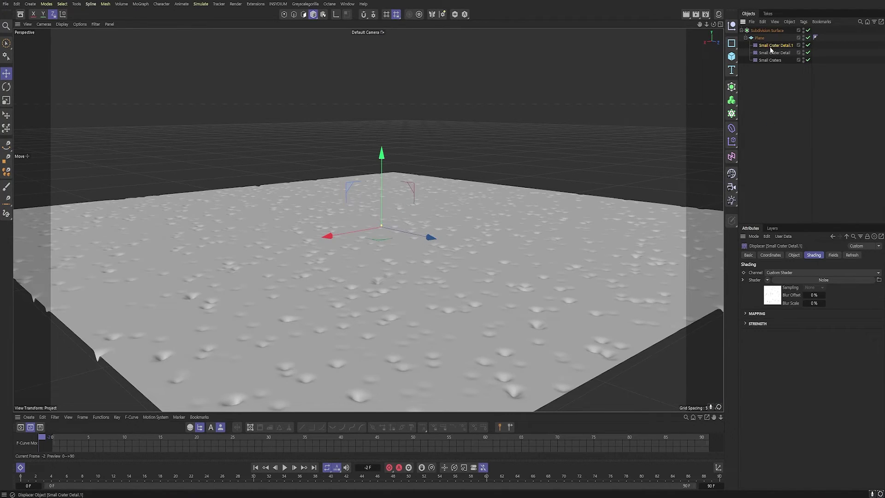
{"action": "left_click", "coordinate": [792, 255]}
{"action": "left_click", "coordinate": [777, 285]}
{"action": "type", "text": "75"}
{"action": "key", "text": "Return"}
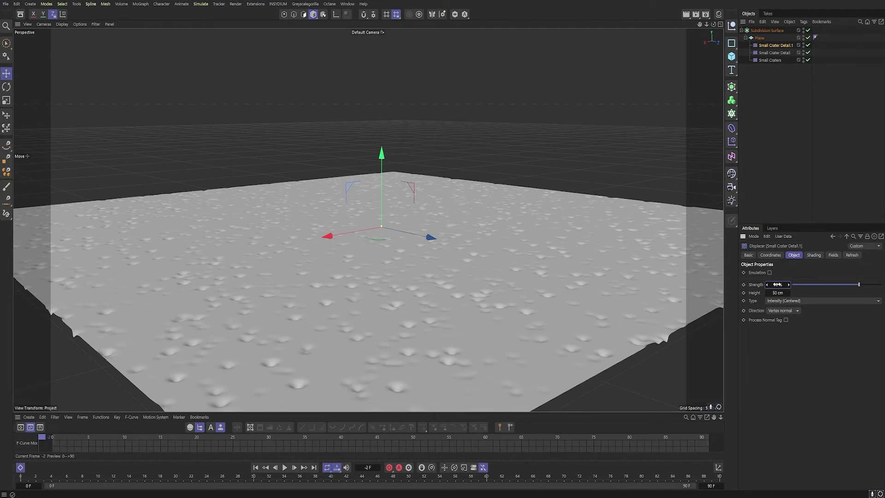
Step: Rename the duplicated displacer as Shallow Craters
{"action": "double_click", "coordinate": [775, 45]}
{"action": "type", "text": "Shallow Cra"}
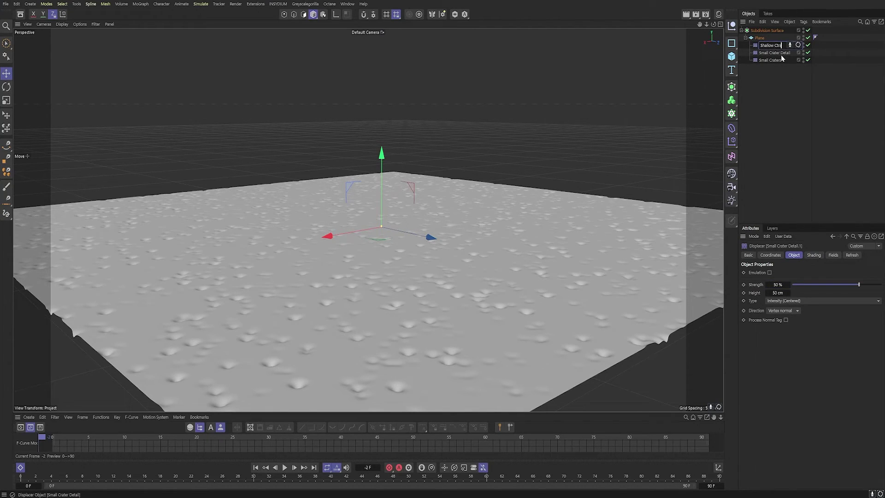
{"action": "type", "text": "ters"}
{"action": "key", "text": "Return"}
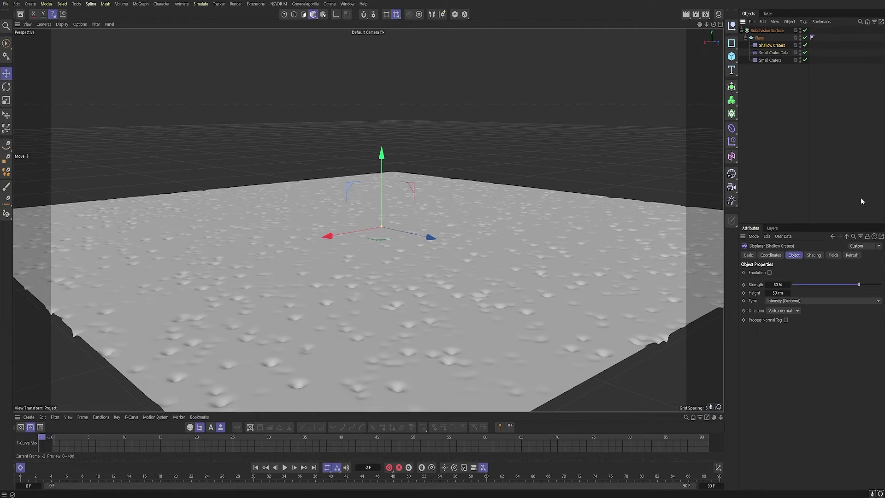
Step: Change the seed of the Shallow Craters noise shader to 667
{"action": "left_click", "coordinate": [814, 255]}
{"action": "left_click", "coordinate": [822, 280]}
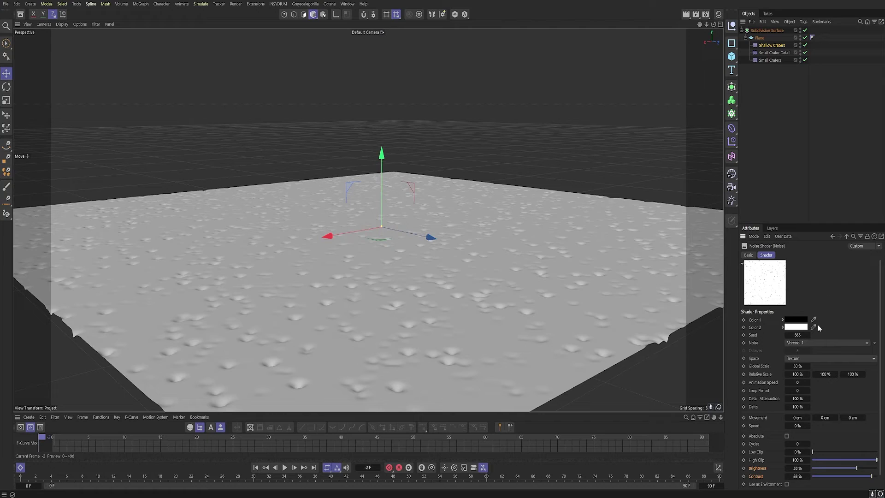
{"action": "left_click", "coordinate": [809, 335]}
{"action": "left_click", "coordinate": [808, 335]}
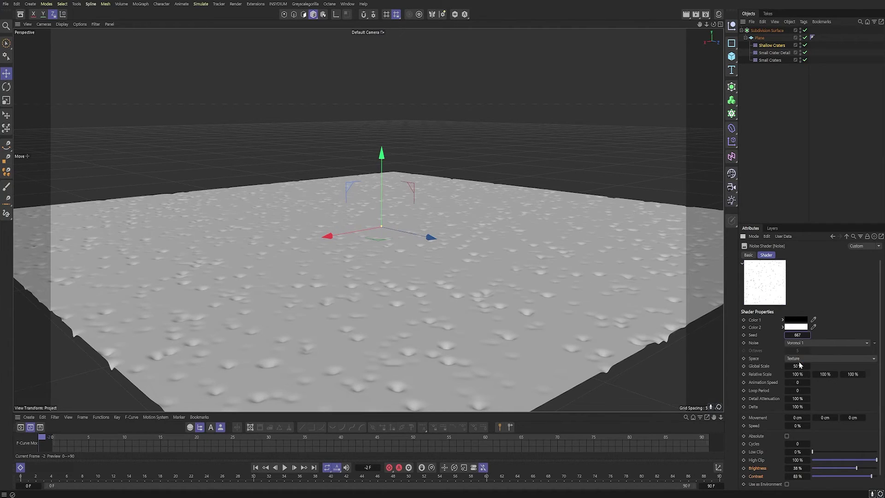
Step: Set the Shallow Craters noise to 50000% global scale, 39% low clip, 57% high clip, 11% brightness and 52% contrast
{"action": "left_click", "coordinate": [797, 366]}
{"action": "left_click", "coordinate": [796, 365]}
{"action": "type", "text": "000"}
{"action": "key", "text": "Return"}
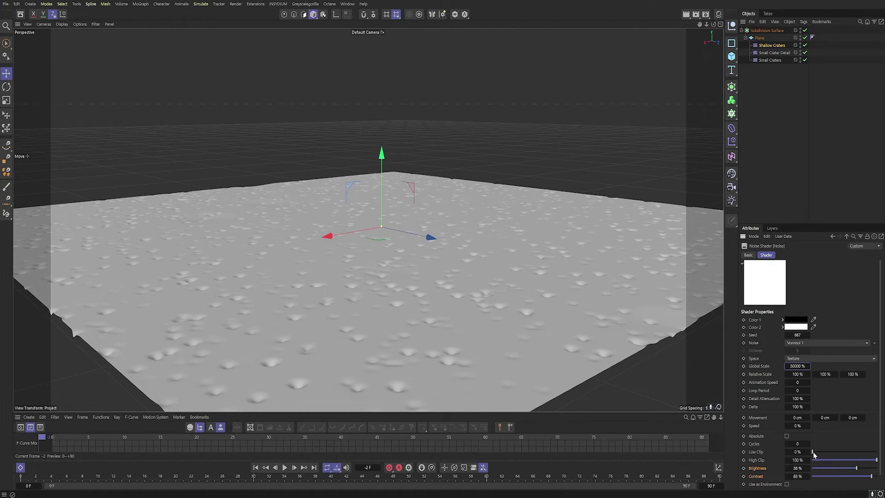
{"action": "left_click_drag", "start_coordinate": [814, 454], "coordinate": [838, 453]}
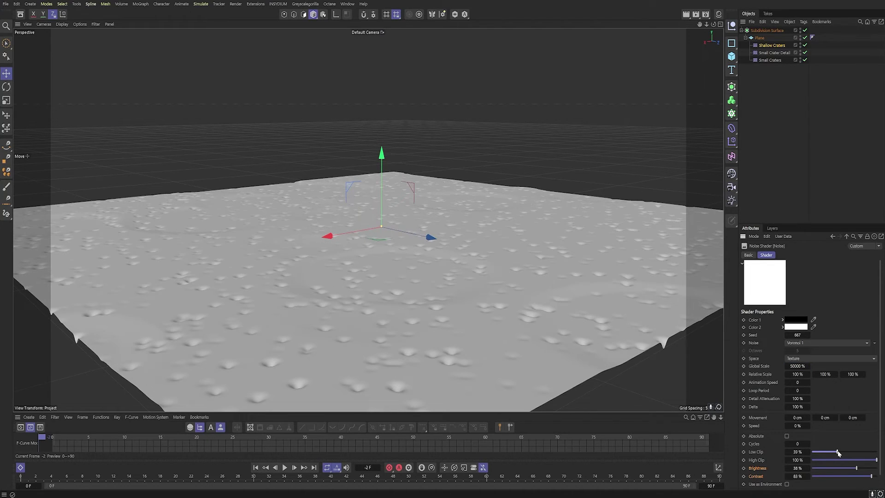
{"action": "mouse_move", "coordinate": [862, 460]}
{"action": "left_mouse_down"}
{"action": "mouse_move", "coordinate": [837, 468]}
{"action": "mouse_move", "coordinate": [862, 476]}
{"action": "left_mouse_up"}
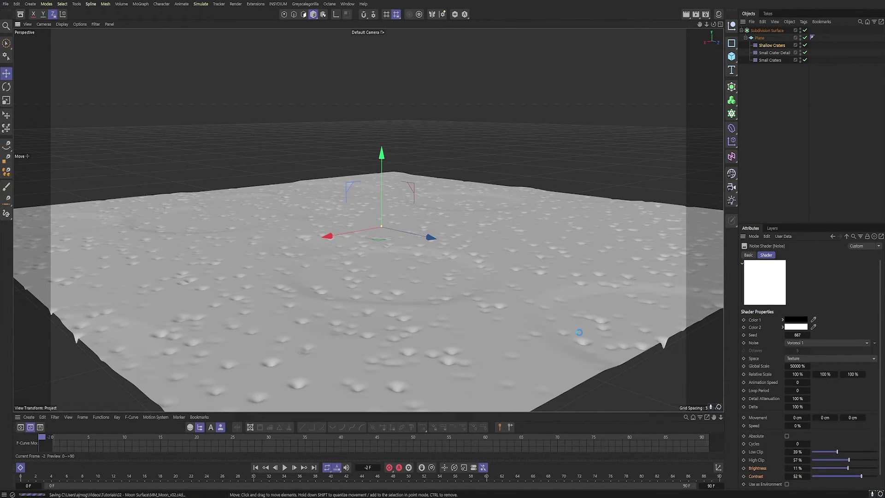
Step: Duplicate the Shallow Craters displacer and set the copy's strength to 100% and height to 110 cm
{"action": "left_click", "coordinate": [773, 45]}
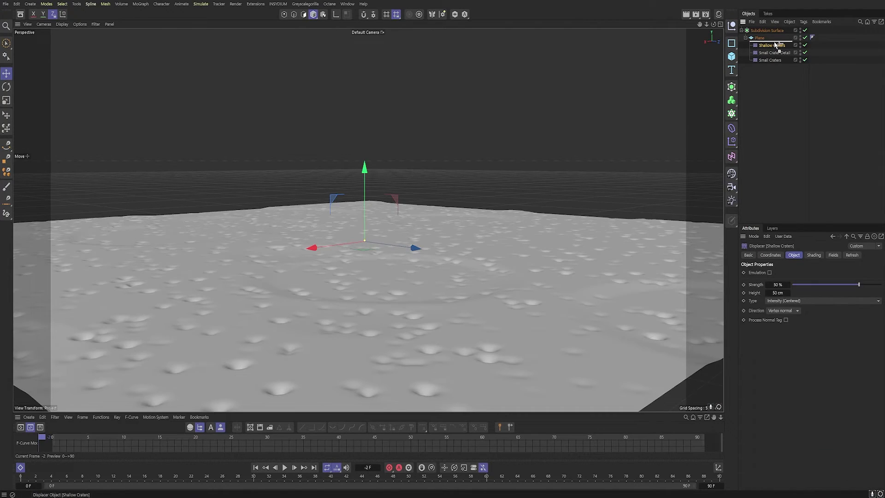
{"action": "left_click_drag", "start_coordinate": [776, 45], "coordinate": [775, 43], "text": "ctrl"}
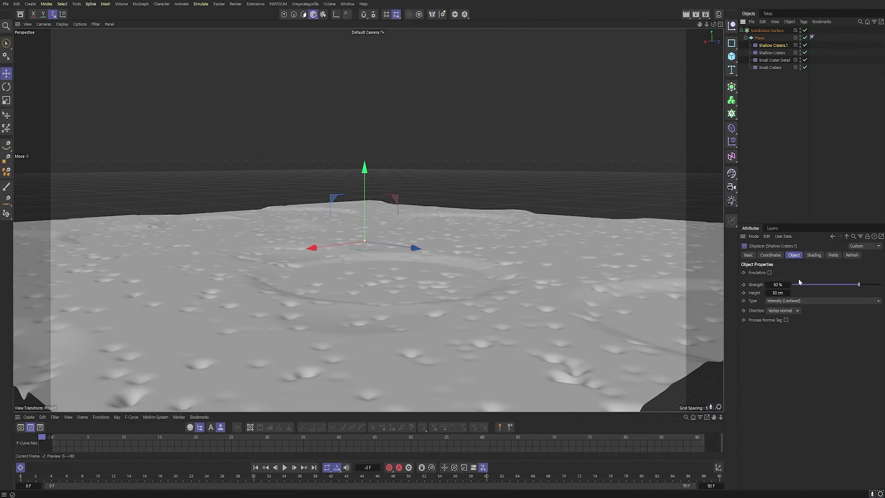
{"action": "double_click", "coordinate": [777, 284]}
{"action": "type", "text": "100"}
{"action": "key", "text": "Tab"}
{"action": "type", "text": "1010"}
{"action": "key", "text": "Return"}
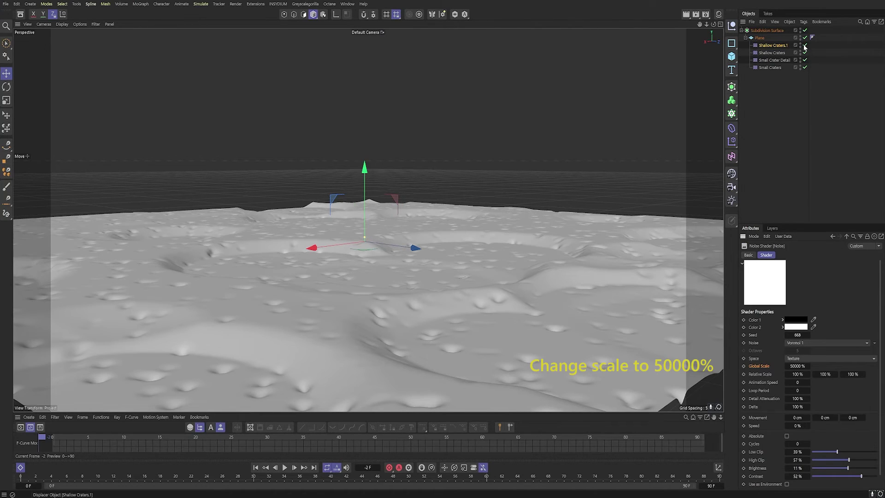
Step: Turn the duplicated displacer off and on to compare its effect, and rename it Deep Craters
{"action": "left_click", "coordinate": [804, 45]}
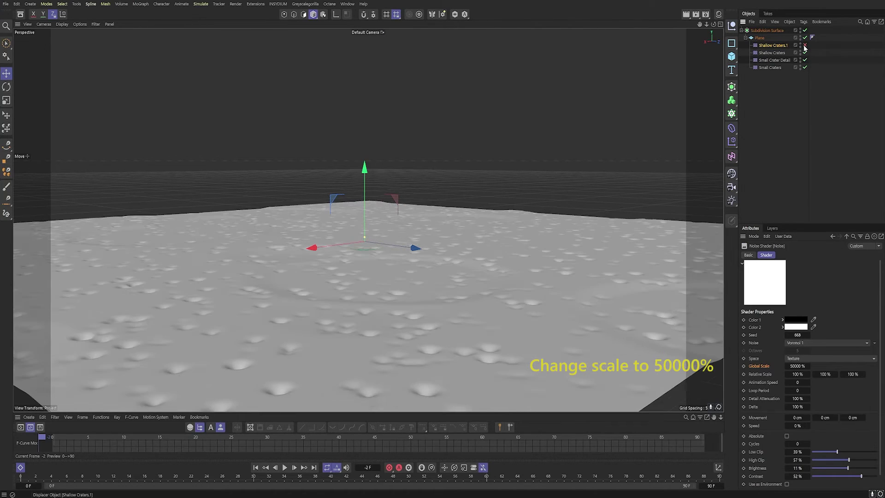
{"action": "left_click", "coordinate": [804, 45]}
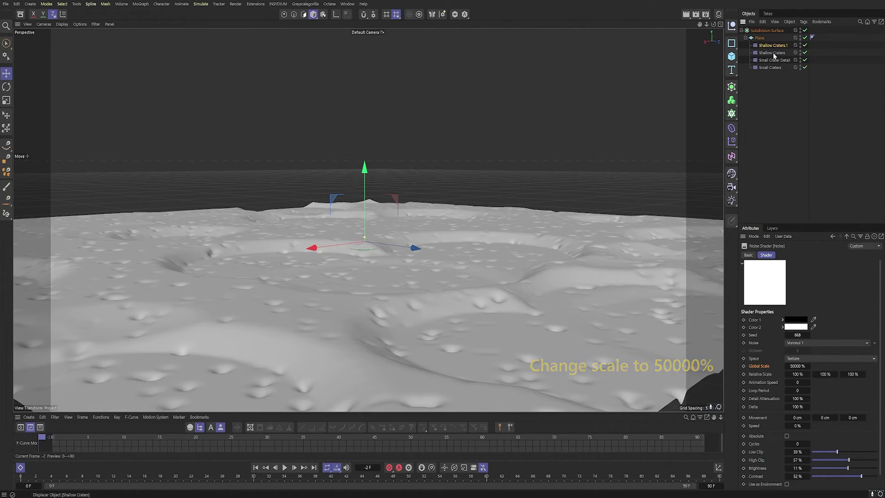
{"action": "double_click", "coordinate": [773, 48]}
{"action": "type", "text": "Deep Craters"}
{"action": "key", "text": "Return"}
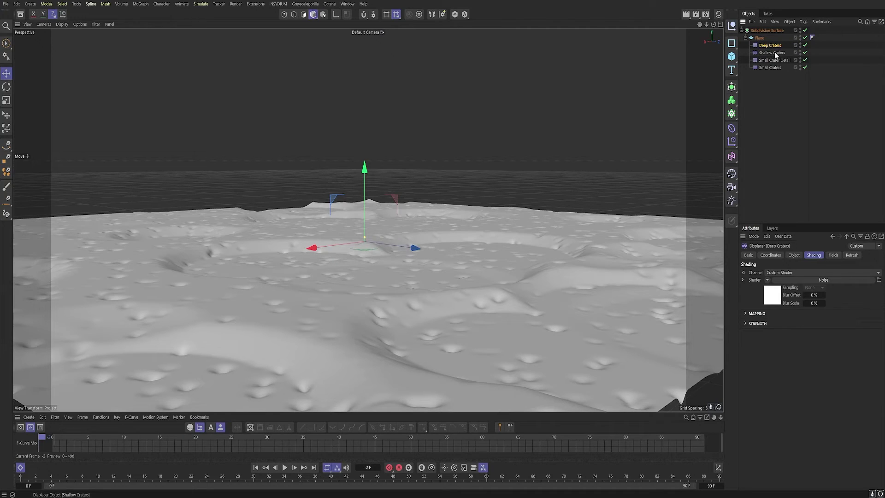
Step: Adjust the Deep Craters noise to 30% low clip, 48% high clip, 12% brightness and 36% contrast
{"action": "left_click", "coordinate": [829, 280]}
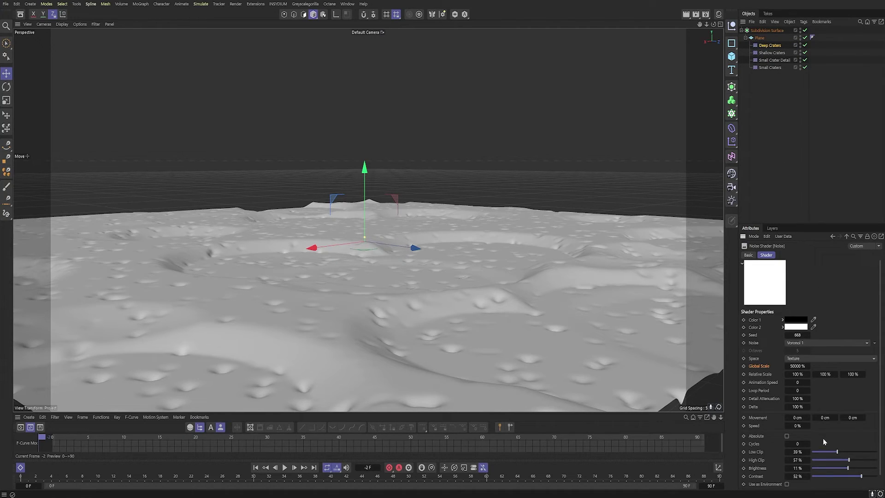
{"action": "mouse_move", "coordinate": [838, 453]}
{"action": "left_mouse_down"}
{"action": "mouse_move", "coordinate": [855, 478]}
{"action": "mouse_move", "coordinate": [870, 477]}
{"action": "mouse_move", "coordinate": [856, 477]}
{"action": "mouse_move", "coordinate": [832, 454]}
{"action": "left_mouse_up"}
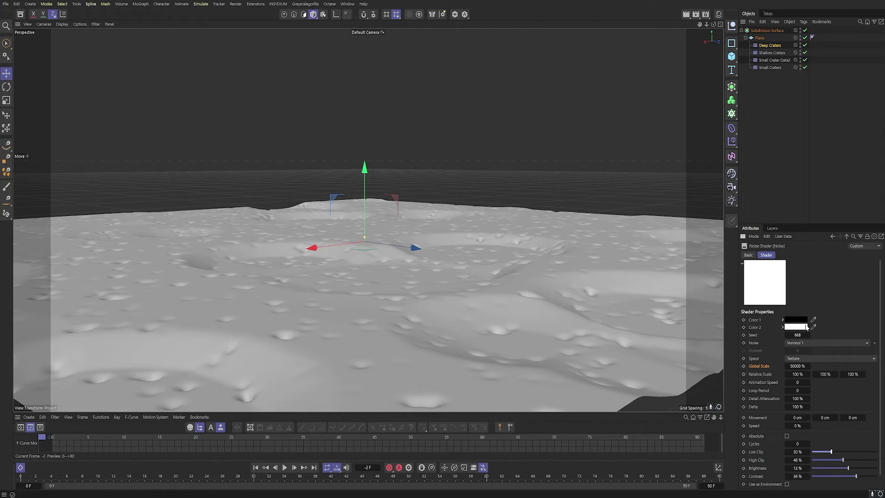
Step: Rename the Subdivision Surface object as Lunar Surface
{"action": "double_click", "coordinate": [767, 30]}
{"action": "type", "text": "Lunar Su"}
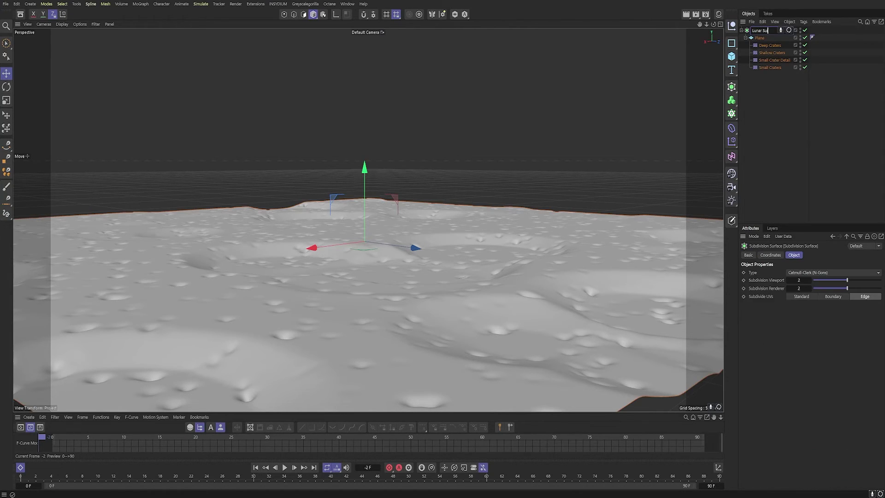
{"action": "type", "text": "rface"}
{"action": "key", "text": "Return"}
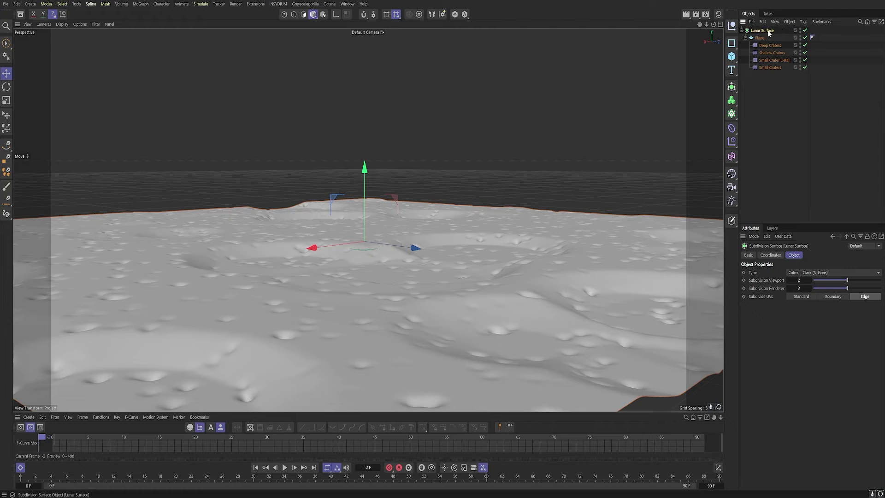
Step: Add a Landscape object and set its size to 25000 × 2000 × 25000 cm
{"action": "left_click", "coordinate": [732, 56]}
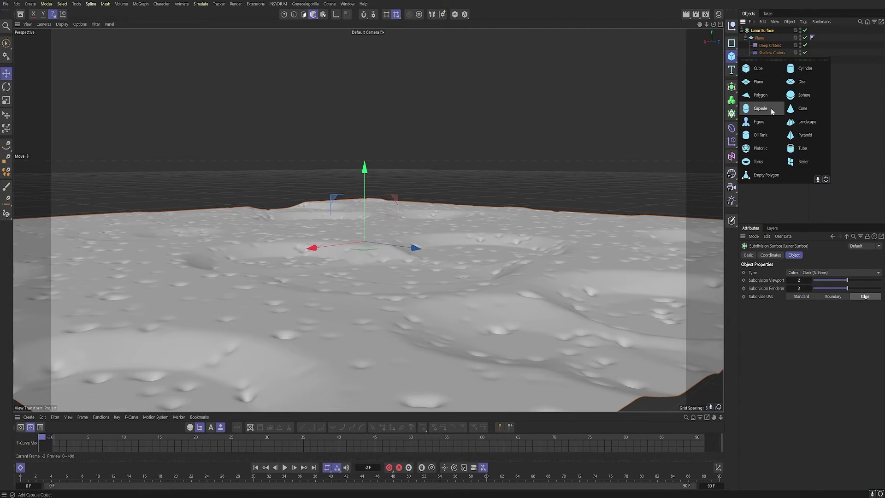
{"action": "left_click", "coordinate": [792, 123]}
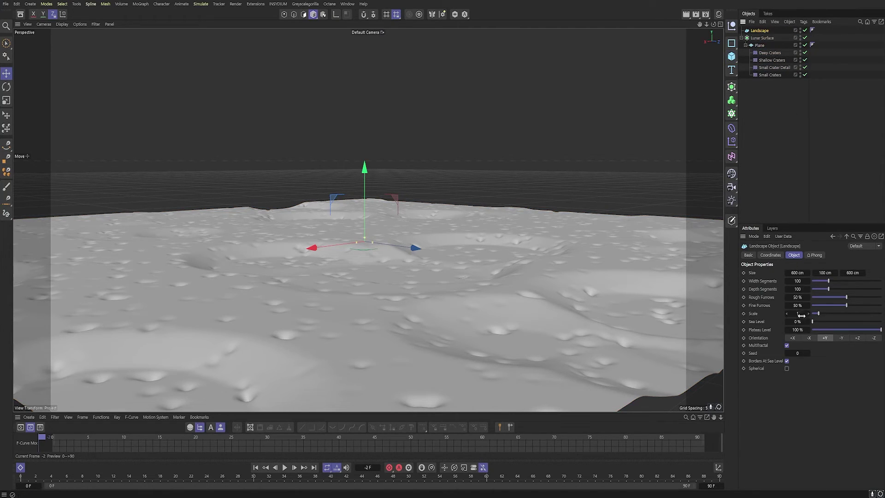
{"action": "left_click", "coordinate": [797, 273]}
{"action": "type", "text": "25000"}
{"action": "key", "text": "Tab"}
{"action": "type", "text": "2000"}
{"action": "key", "text": "Tab"}
{"action": "type", "text": "2"}
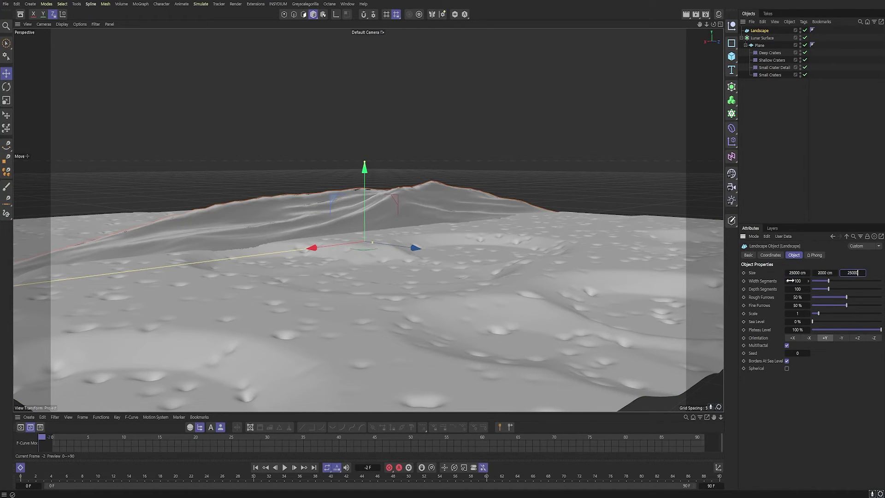
{"action": "type", "text": "5000"}
{"action": "key", "text": "Return"}
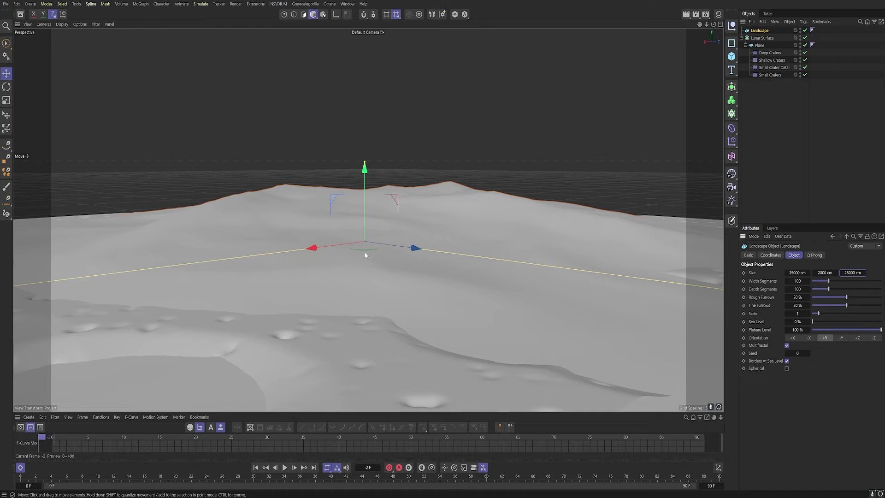
Step: Move the landscape to the far left of the horizon and place a duplicate of it on the far right
{"action": "left_click_drag", "start_coordinate": [311, 248], "coordinate": [125, 207]}
{"action": "left_click_drag", "start_coordinate": [145, 141], "coordinate": [142, 143]}
{"action": "left_click_drag", "start_coordinate": [131, 210], "coordinate": [640, 204]}
Step: Set the duplicated landscape's size to 50000 × 2000 × 50000 cm and reposition it along the right horizon
{"action": "left_click", "coordinate": [805, 273]}
{"action": "type", "text": "50000"}
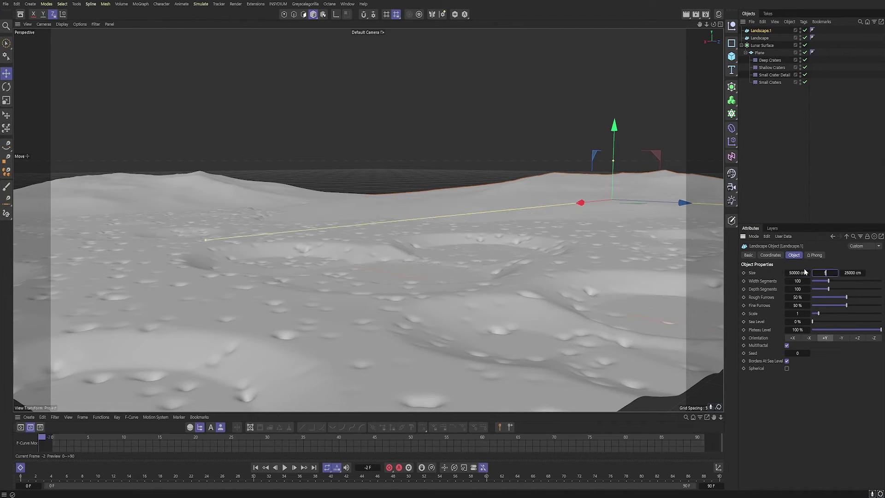
{"action": "key", "text": "Tab"}
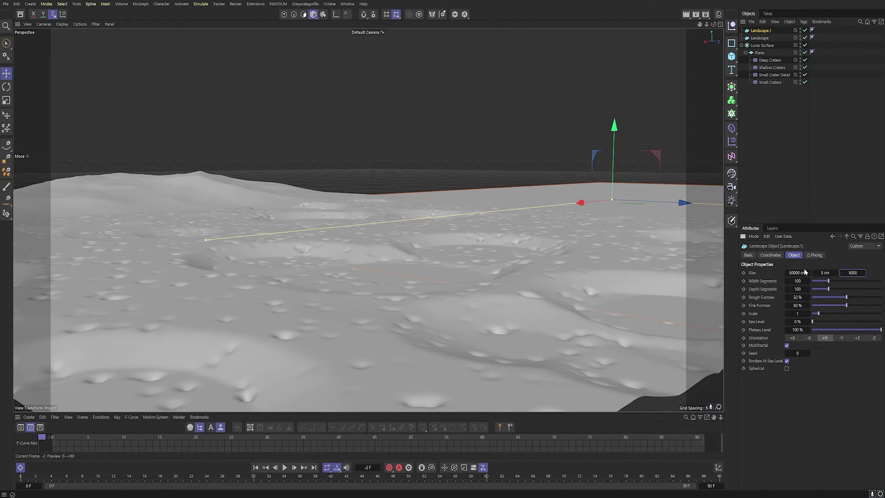
{"action": "key", "text": "Tab"}
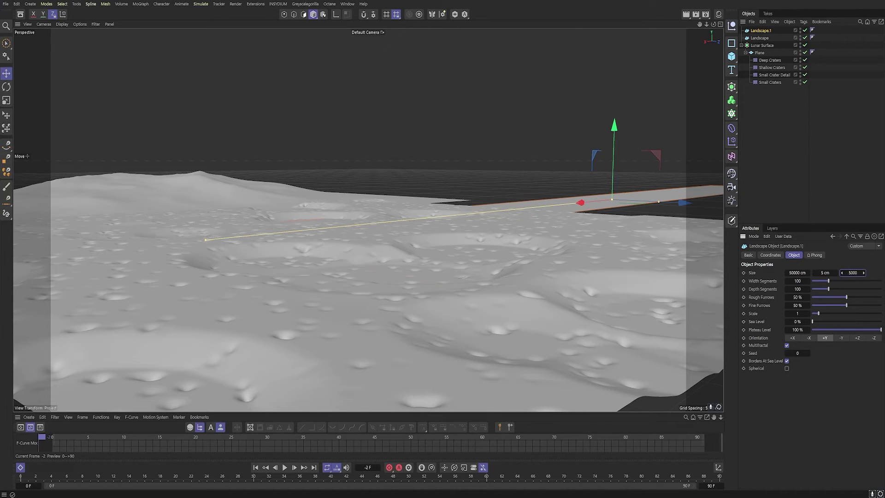
{"action": "key", "text": "Return"}
{"action": "left_click", "coordinate": [825, 273]}
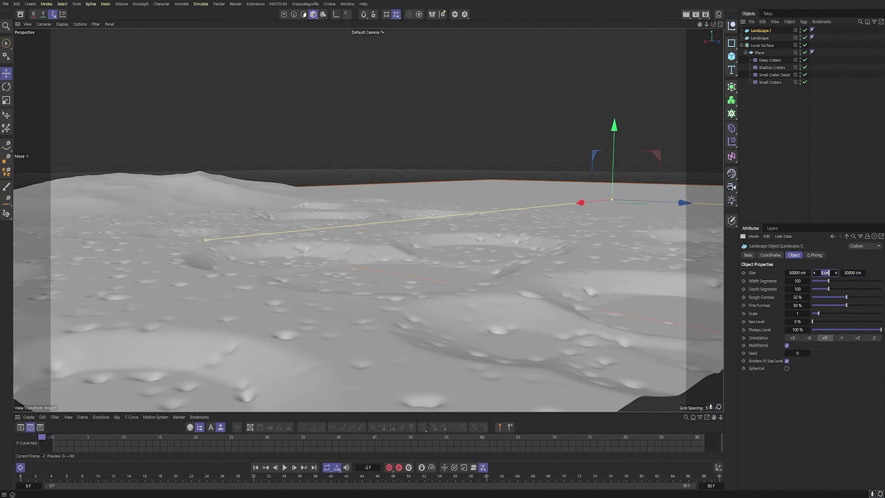
{"action": "type", "text": "2000"}
{"action": "key", "text": "Return"}
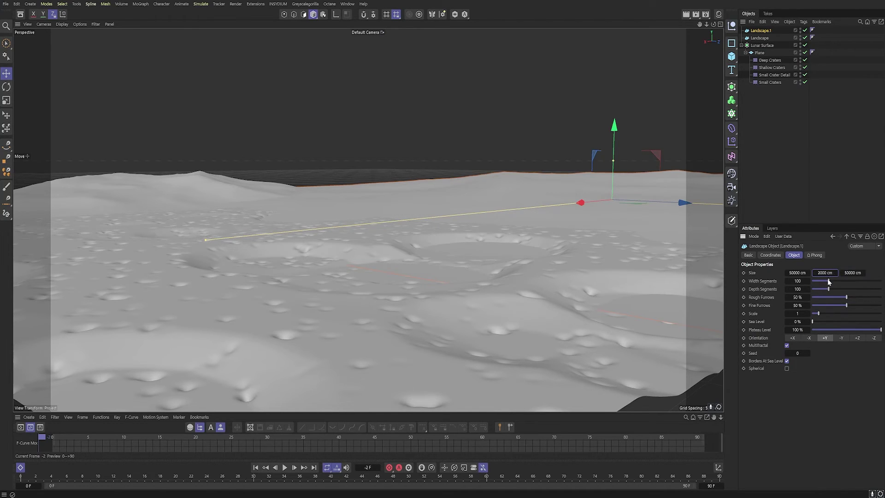
{"action": "left_click_drag", "start_coordinate": [582, 203], "coordinate": [637, 182]}
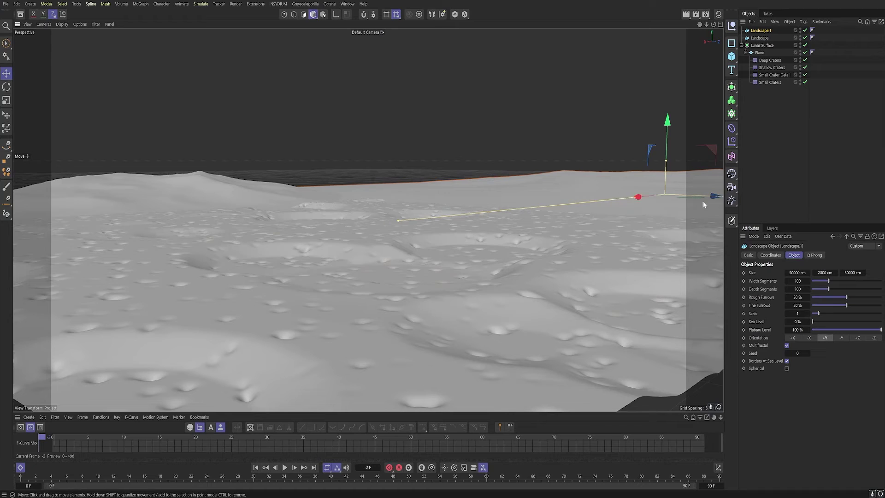
{"action": "left_click_drag", "start_coordinate": [704, 202], "coordinate": [509, 191]}
Step: Set the original landscape's width and depth to 50000 cm and shift it farther left along the horizon
{"action": "left_click", "coordinate": [179, 190]}
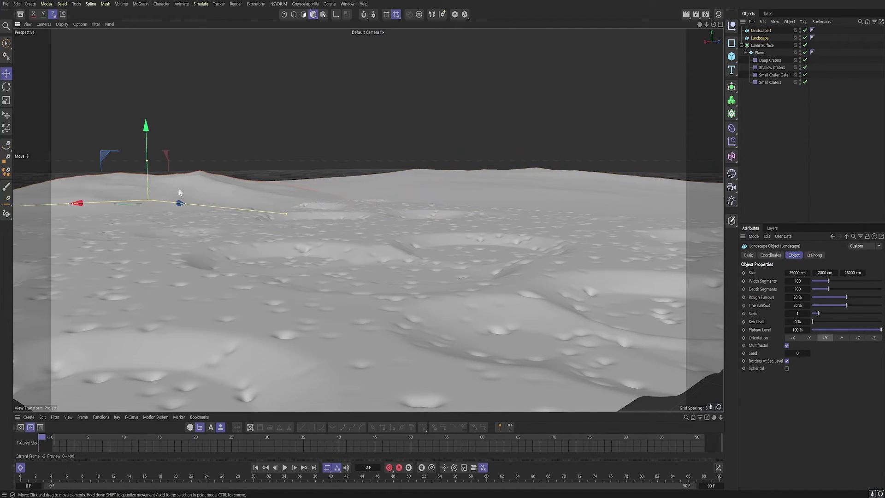
{"action": "left_click", "coordinate": [798, 272]}
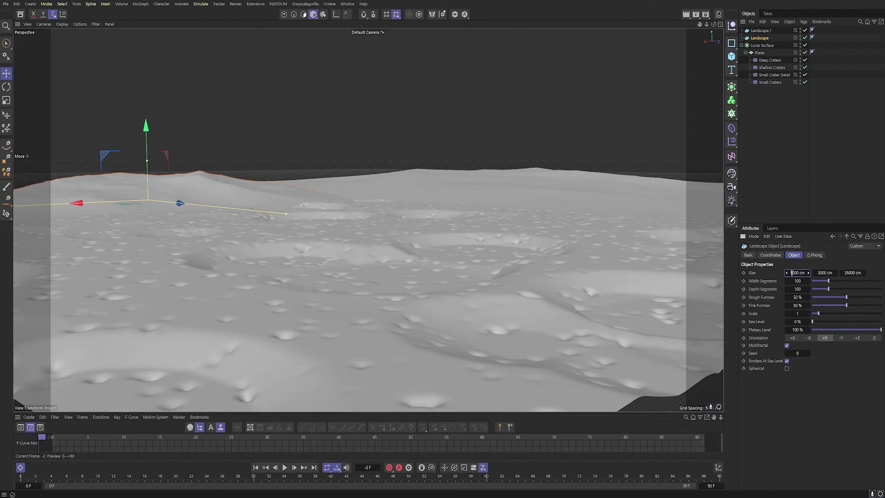
{"action": "left_click", "coordinate": [853, 272]}
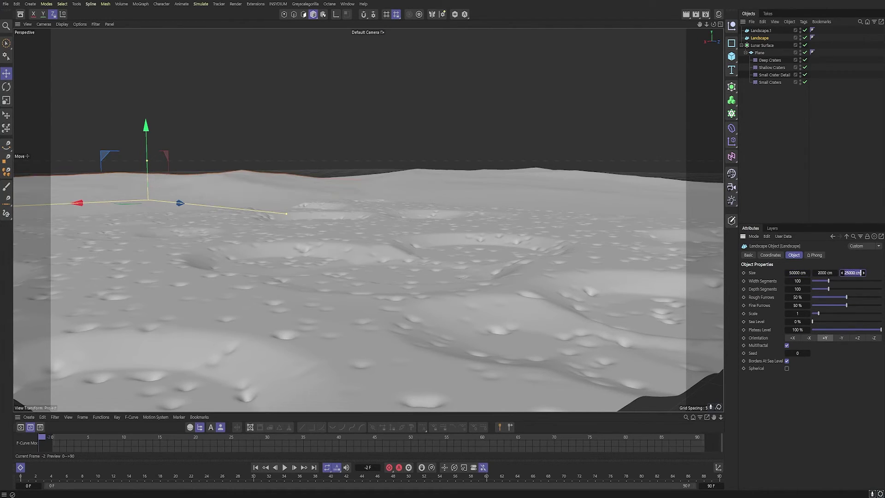
{"action": "type", "text": "50000"}
{"action": "key", "text": "Return"}
{"action": "left_click_drag", "start_coordinate": [179, 203], "coordinate": [93, 220]}
{"action": "left_click", "coordinate": [769, 115]}
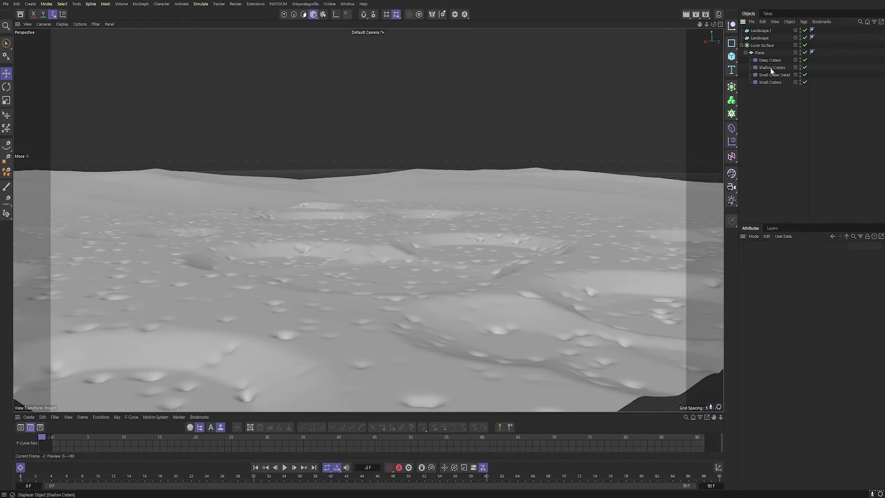
Step: Copy the Shallow Craters and Deep Craters displacers into both landscape objects
{"action": "left_click_drag", "start_coordinate": [771, 70], "coordinate": [766, 32], "text": "ctrl"}
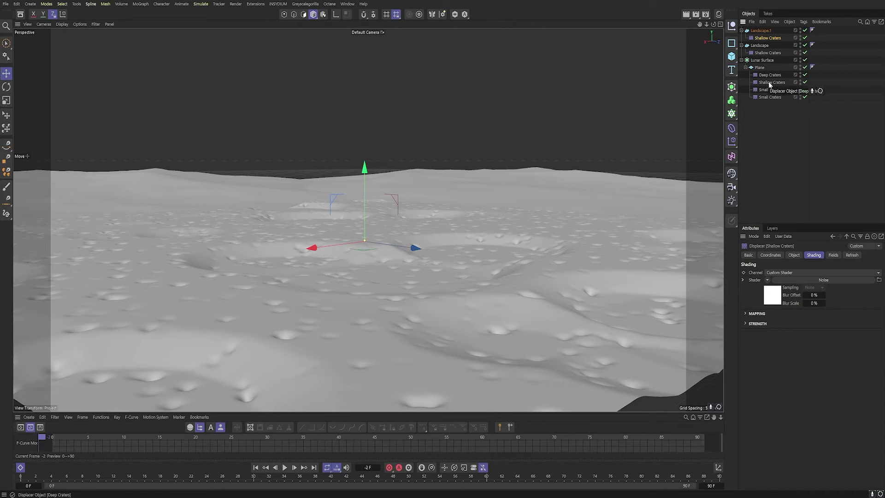
{"action": "left_click_drag", "start_coordinate": [768, 76], "coordinate": [764, 56], "text": "ctrl"}
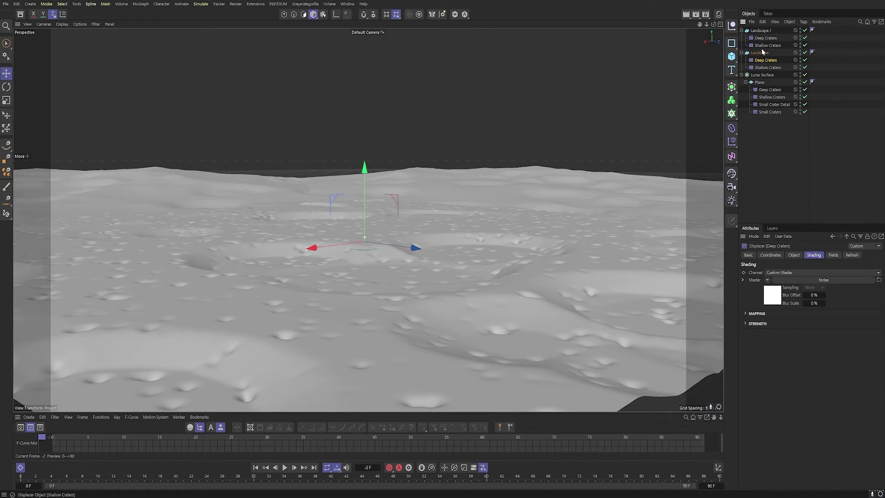
{"action": "left_click_drag", "start_coordinate": [300, 287], "coordinate": [302, 285], "text": "alt"}
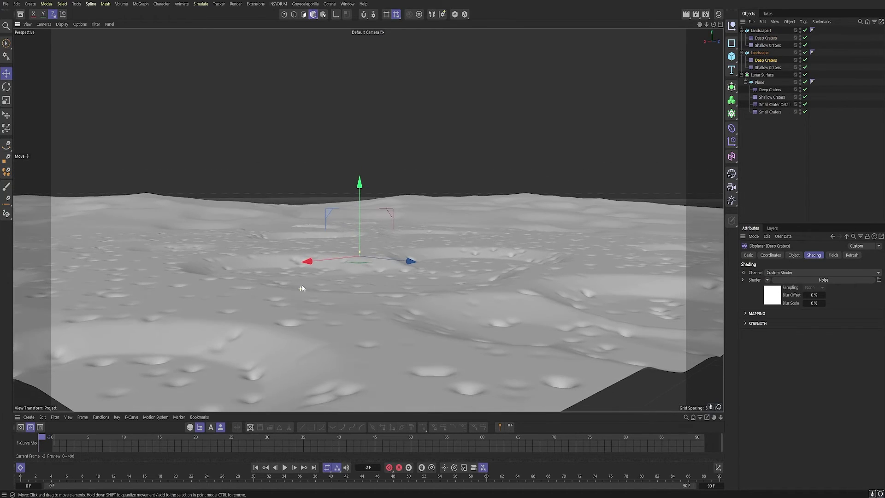
{"action": "right_click_drag", "start_coordinate": [302, 285], "coordinate": [314, 276], "text": "alt"}
{"action": "middle_click_drag", "start_coordinate": [314, 277], "coordinate": [307, 288], "text": "alt"}
{"action": "left_click_drag", "start_coordinate": [308, 290], "coordinate": [318, 298], "text": "alt"}
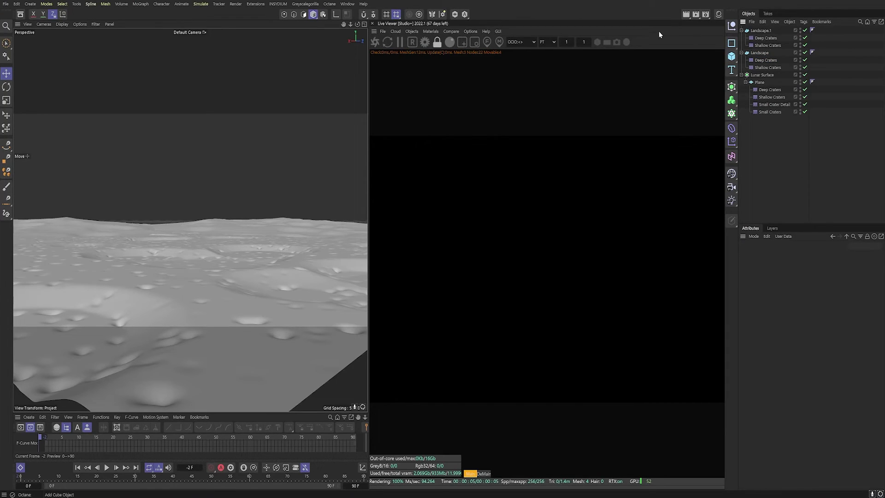
Step: Add an Octane Daylight to the scene from the Live Viewer
{"action": "left_click", "coordinate": [412, 31]}
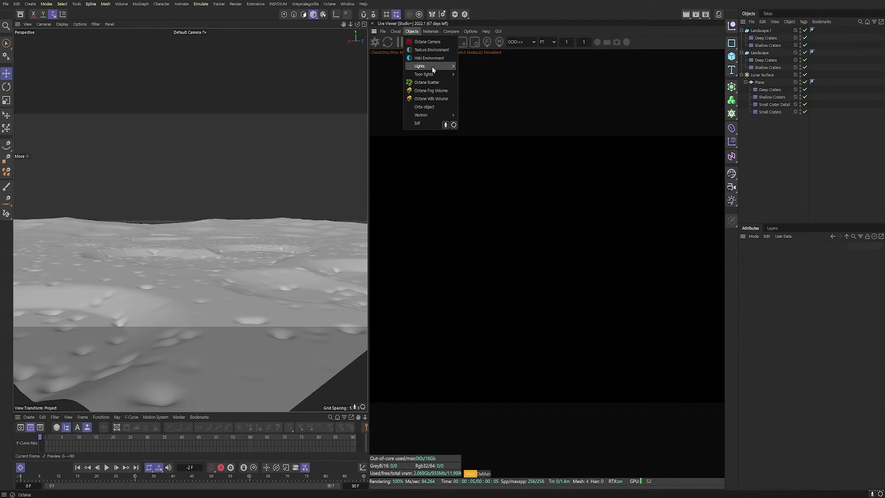
{"action": "mouse_move", "coordinate": [431, 65]}
{"action": "left_click", "coordinate": [488, 72]}
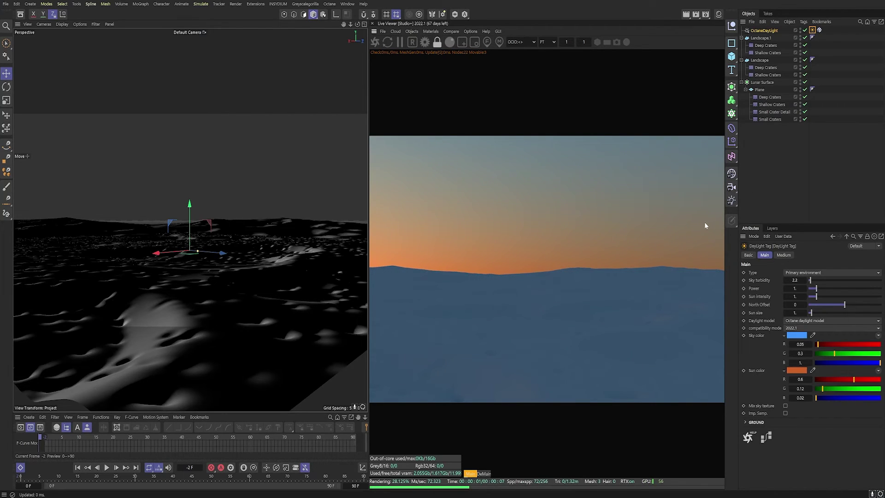
Step: Add an Octane Texture Environment and set its RGB spectrum color to near-black, 0.000077 in each channel
{"action": "left_click", "coordinate": [412, 32]}
{"action": "mouse_move", "coordinate": [434, 66]}
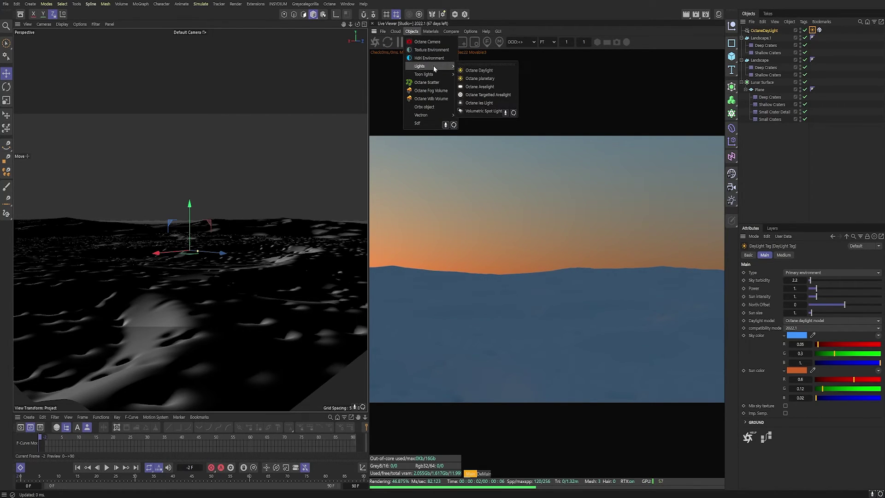
{"action": "left_click", "coordinate": [431, 49]}
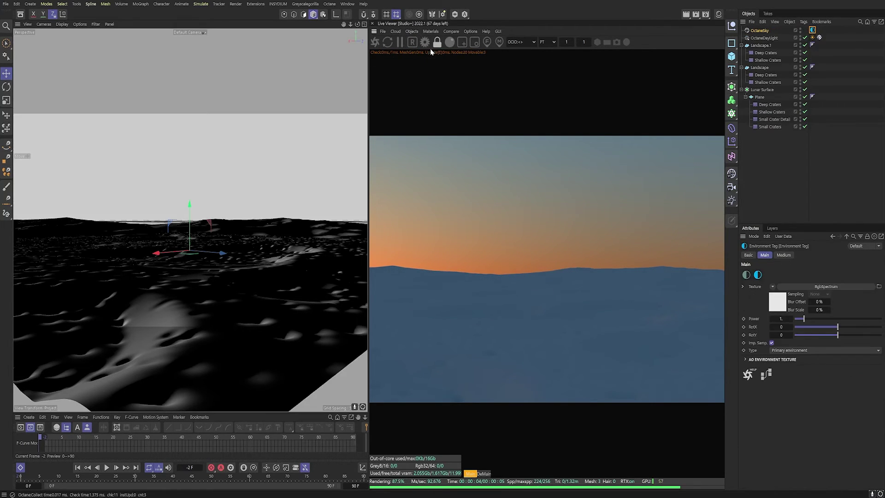
{"action": "left_click", "coordinate": [807, 286]}
{"action": "left_click", "coordinate": [773, 272]}
{"action": "left_click", "coordinate": [722, 357]}
{"action": "left_click", "coordinate": [709, 360]}
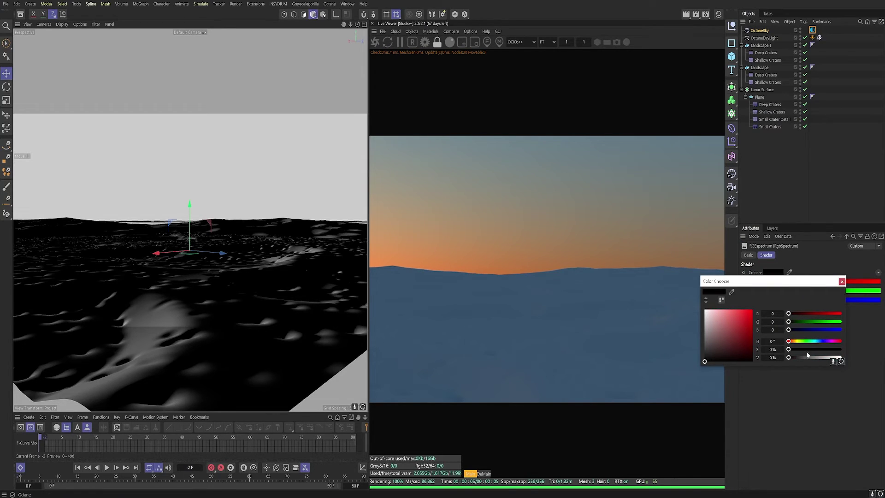
{"action": "key", "text": "Return"}
{"action": "left_click", "coordinate": [841, 281]}
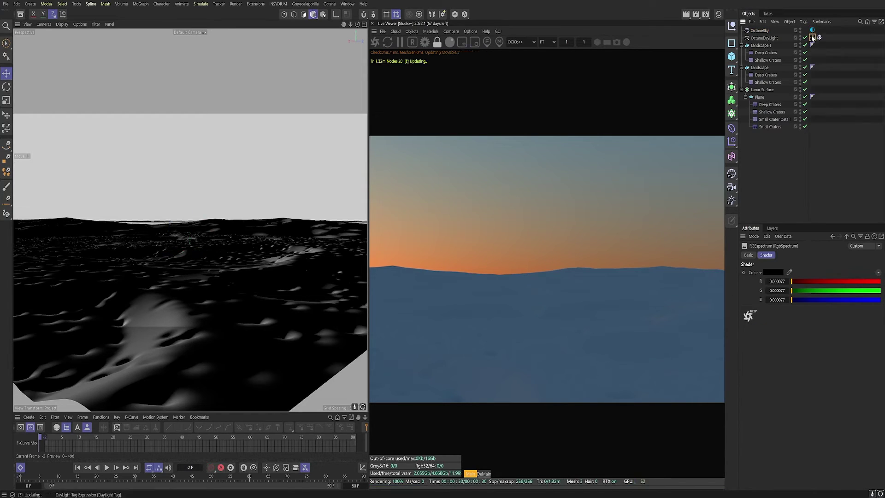
Step: Enable Mix sky texture on the daylight tag and set its sky color to near-black with 0.1% value
{"action": "left_click", "coordinate": [812, 38]}
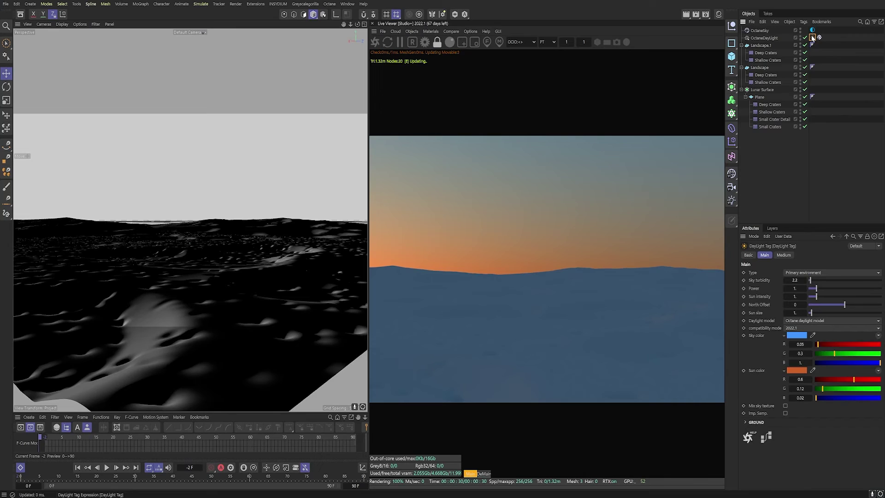
{"action": "left_click", "coordinate": [785, 406]}
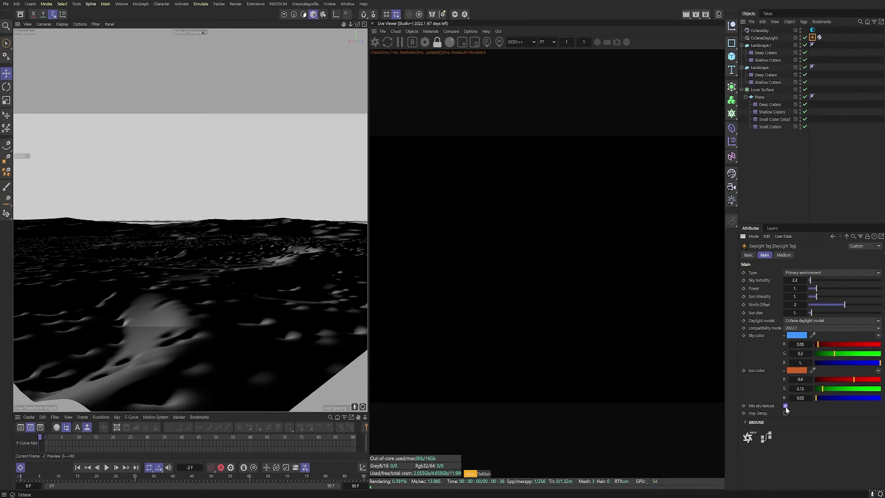
{"action": "left_click", "coordinate": [798, 335]}
{"action": "left_click", "coordinate": [728, 424]}
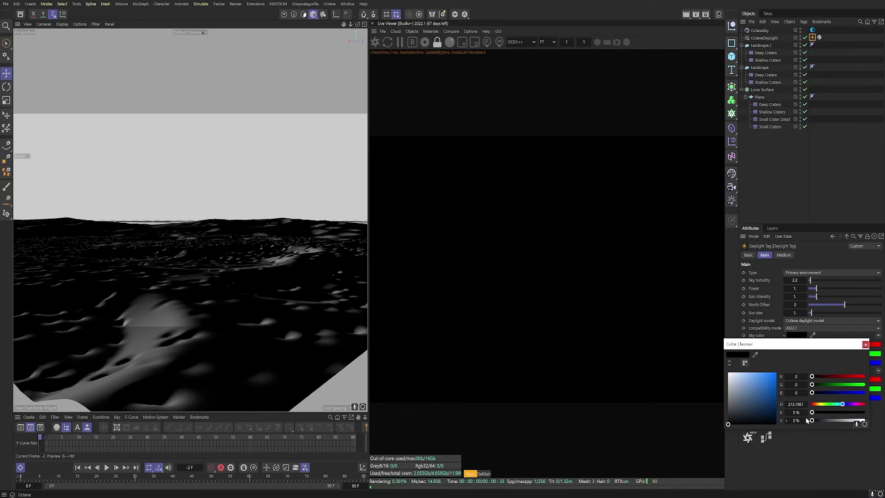
{"action": "key", "text": "BackSpace"}
{"action": "key", "text": "Tab"}
{"action": "type", "text": ".1"}
{"action": "key", "text": "Return"}
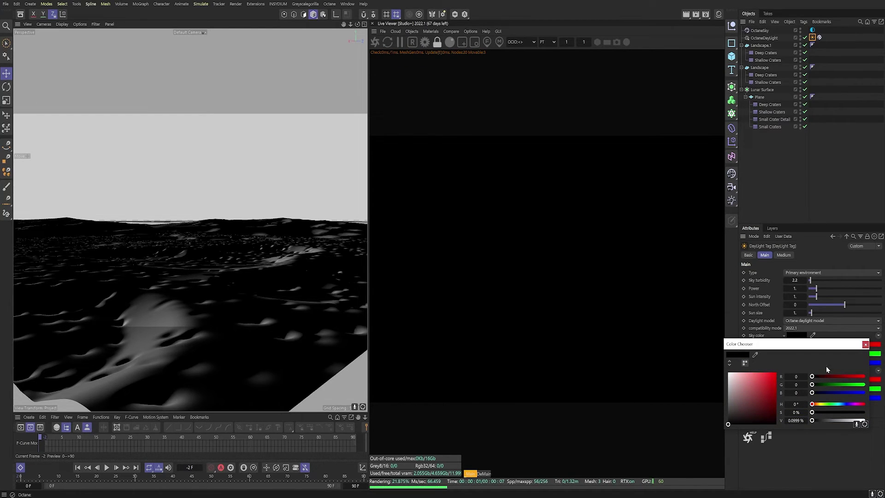
{"action": "left_click", "coordinate": [866, 344]}
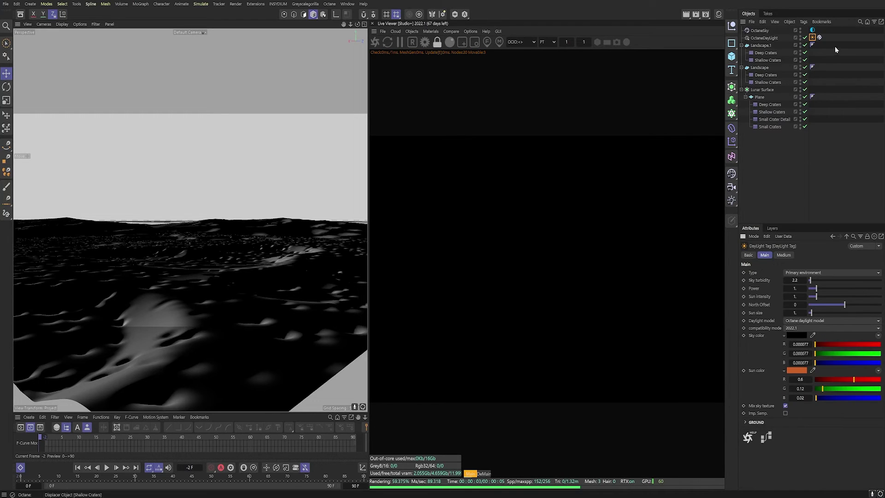
Step: Rotate the Octane daylight to a heading of 266° and a pitch of -135°
{"action": "left_click", "coordinate": [764, 38]}
{"action": "left_click", "coordinate": [772, 256]}
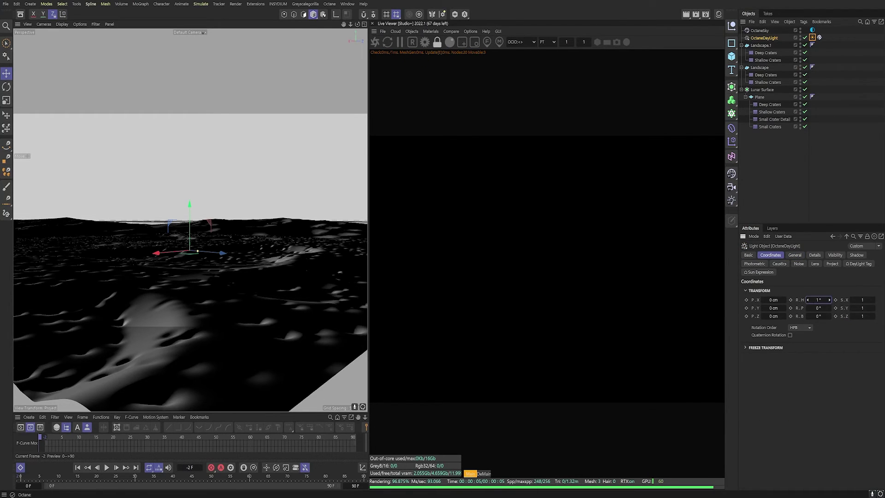
{"action": "left_click_drag", "start_coordinate": [818, 300], "coordinate": [875, 300]}
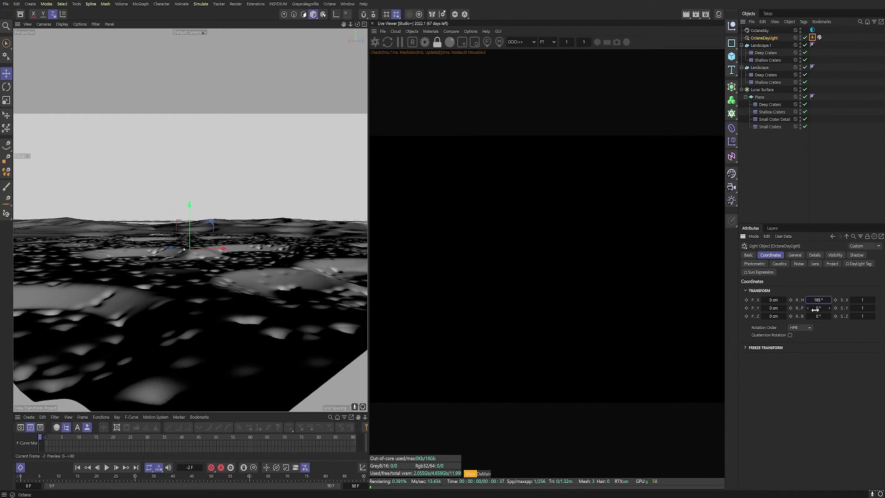
{"action": "mouse_move", "coordinate": [815, 308]}
{"action": "left_mouse_down"}
{"action": "mouse_move", "coordinate": [734, 308]}
{"action": "mouse_move", "coordinate": [844, 300]}
{"action": "mouse_move", "coordinate": [826, 301]}
{"action": "left_mouse_up"}
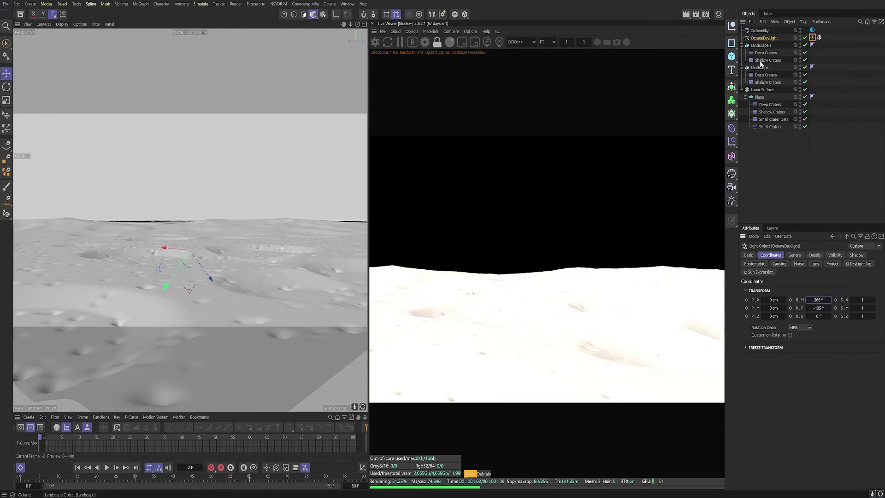
Step: Set the daylight tag's sun color to a pale peach, RGB 216, 185, 168, and its power to 2
{"action": "left_click", "coordinate": [812, 38]}
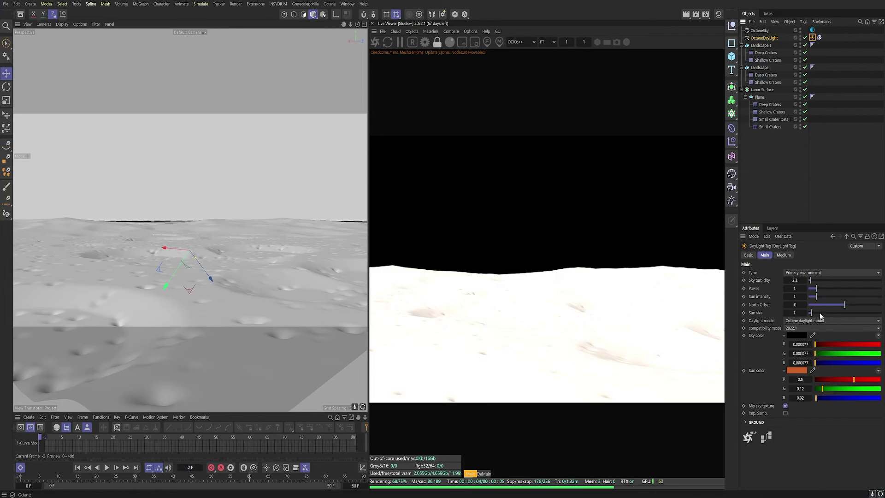
{"action": "left_click", "coordinate": [797, 370]}
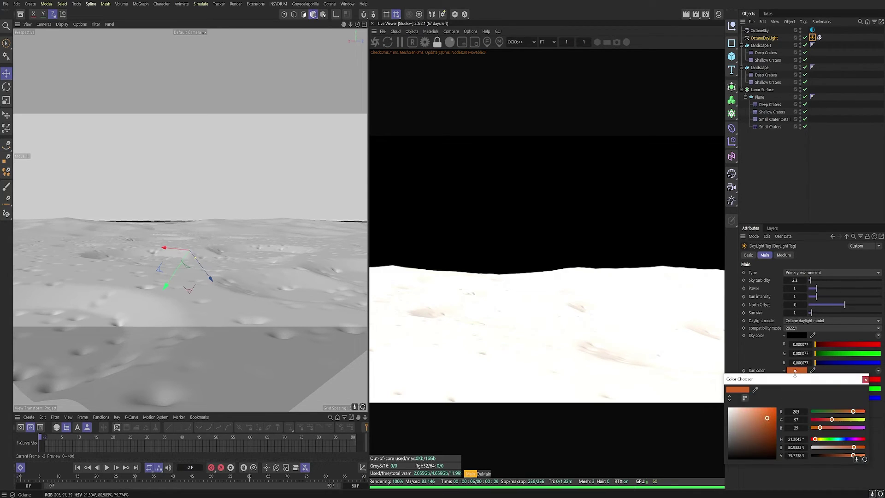
{"action": "left_click", "coordinate": [737, 415]}
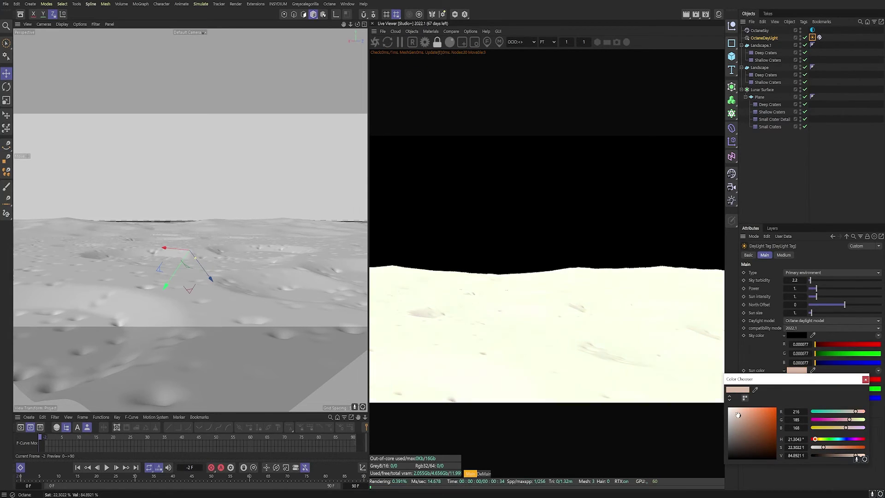
{"action": "left_click", "coordinate": [865, 380]}
{"action": "double_click", "coordinate": [797, 288]}
{"action": "type", "text": "2"}
{"action": "key", "text": "Tab"}
{"action": "left_click", "coordinate": [803, 198]}
Step: Create an Octane Glossy material and open it in the node editor
{"action": "left_click", "coordinate": [719, 14]}
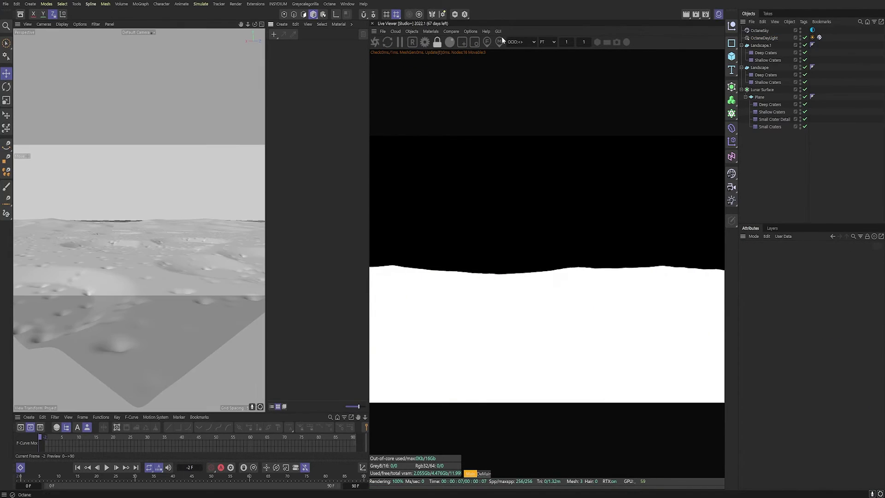
{"action": "left_click", "coordinate": [433, 32]}
{"action": "mouse_move", "coordinate": [456, 68]}
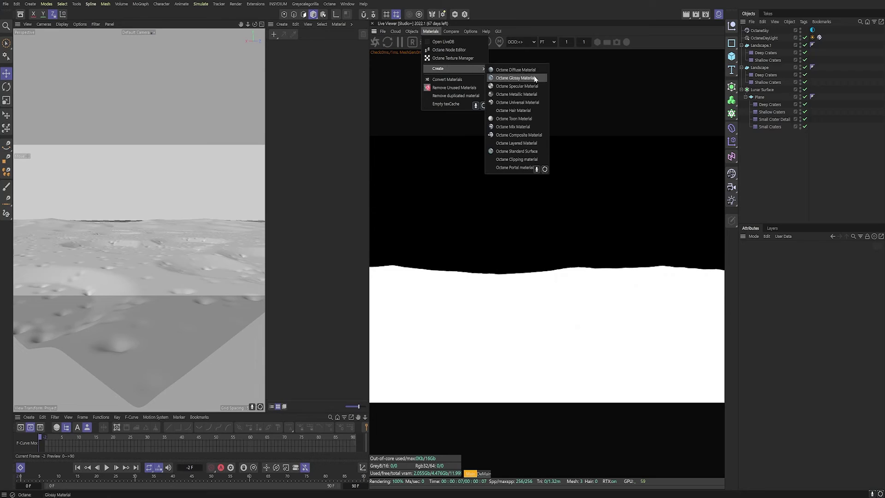
{"action": "left_click", "coordinate": [507, 77]}
{"action": "double_click", "coordinate": [276, 53]}
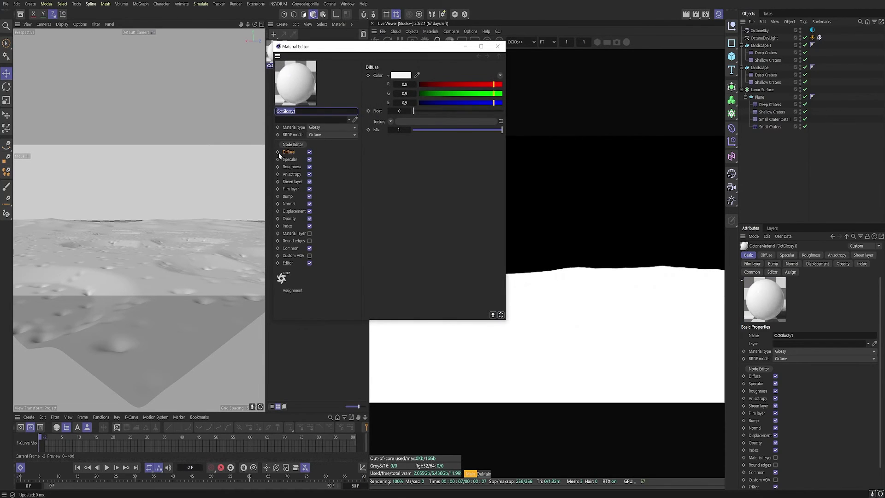
{"action": "left_click", "coordinate": [296, 146]}
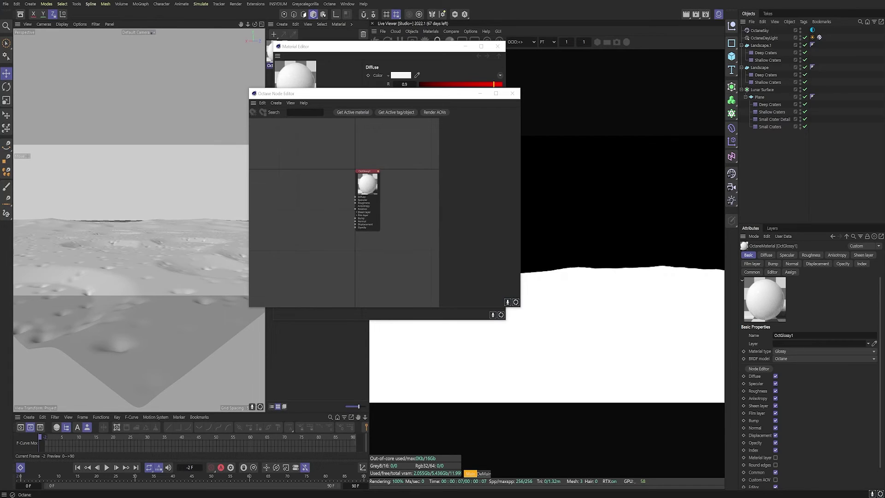
Step: Bring the four surface texture maps into the node graph as image textures and enlarge the node editor
{"action": "left_click_drag", "start_coordinate": [541, 223], "coordinate": [298, 180]}
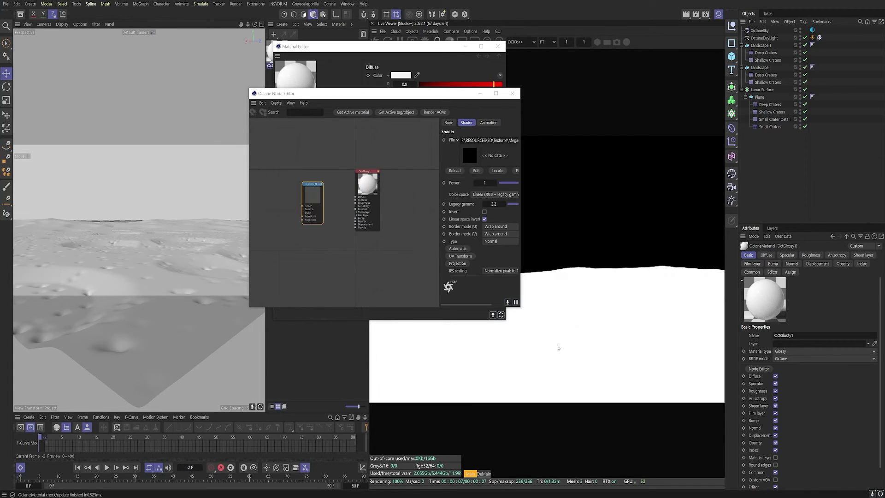
{"action": "scroll", "coordinate": [309, 220], "scroll_direction": "up", "scroll_amount": 3}
{"action": "scroll", "coordinate": [350, 226], "scroll_direction": "down", "scroll_amount": 2}
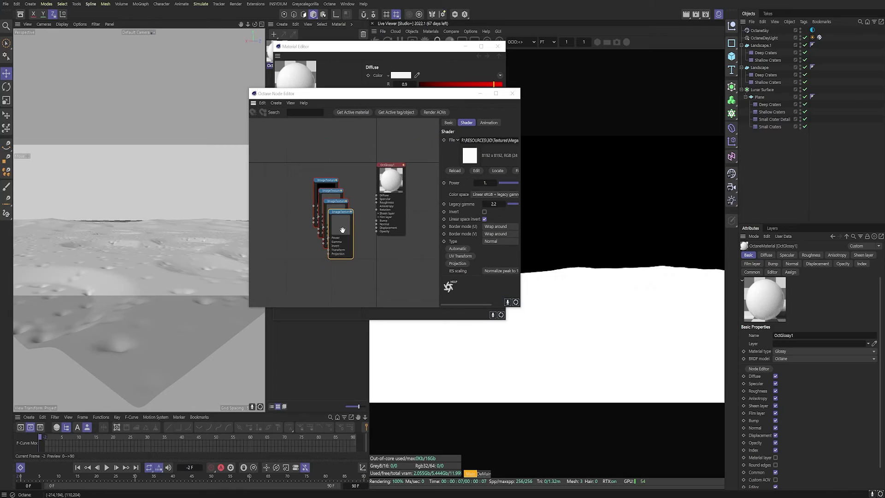
{"action": "left_click_drag", "start_coordinate": [342, 230], "coordinate": [304, 257]}
{"action": "left_click_drag", "start_coordinate": [522, 309], "coordinate": [639, 369]}
{"action": "left_click", "coordinate": [619, 140]}
Step: Connect the color, roughness and normal image textures to the material's Diffuse, Roughness and Normal inputs
{"action": "left_click_drag", "start_coordinate": [314, 237], "coordinate": [376, 223]}
{"action": "left_click_drag", "start_coordinate": [286, 213], "coordinate": [292, 289]}
{"action": "left_click_drag", "start_coordinate": [303, 250], "coordinate": [276, 248]}
{"action": "left_click_drag", "start_coordinate": [329, 202], "coordinate": [376, 195]}
Step: Add a displacement node to the glossy material and connect the remaining height image as its texture
{"action": "left_click", "coordinate": [391, 184]}
{"action": "left_click", "coordinate": [544, 140]}
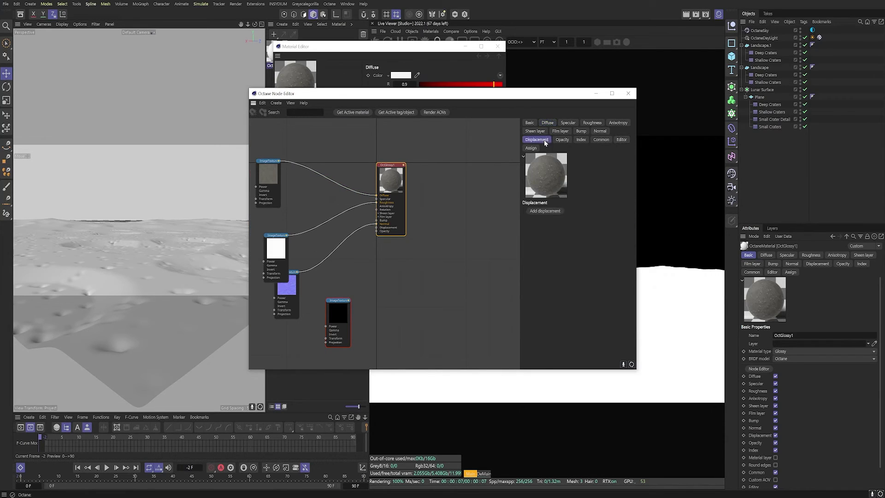
{"action": "left_click", "coordinate": [565, 210]}
{"action": "left_click", "coordinate": [588, 213]}
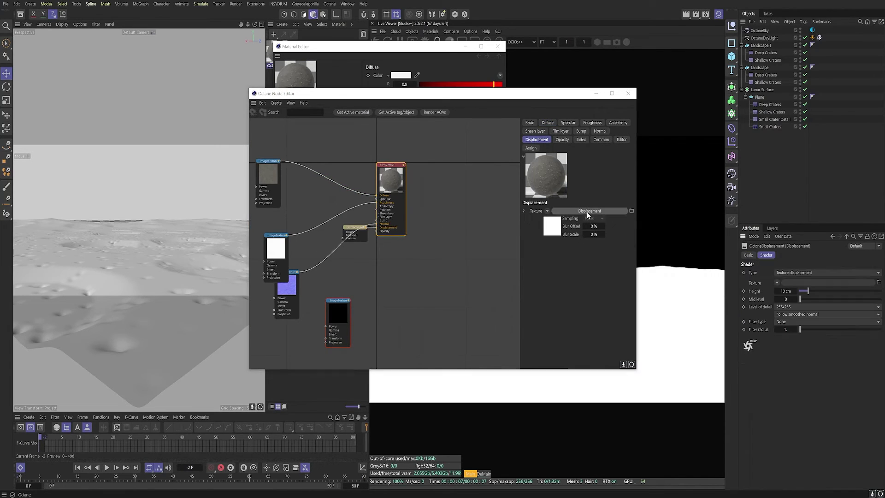
{"action": "middle_click_drag", "start_coordinate": [397, 296], "coordinate": [452, 288]}
{"action": "left_click_drag", "start_coordinate": [407, 221], "coordinate": [418, 288]}
{"action": "left_click_drag", "start_coordinate": [395, 291], "coordinate": [370, 285]}
{"action": "left_click", "coordinate": [427, 285]}
Step: Set the displacement height to 12 cm, the mid level to 0.5 and the level of detail to 8192x8192
{"action": "left_click", "coordinate": [569, 183]}
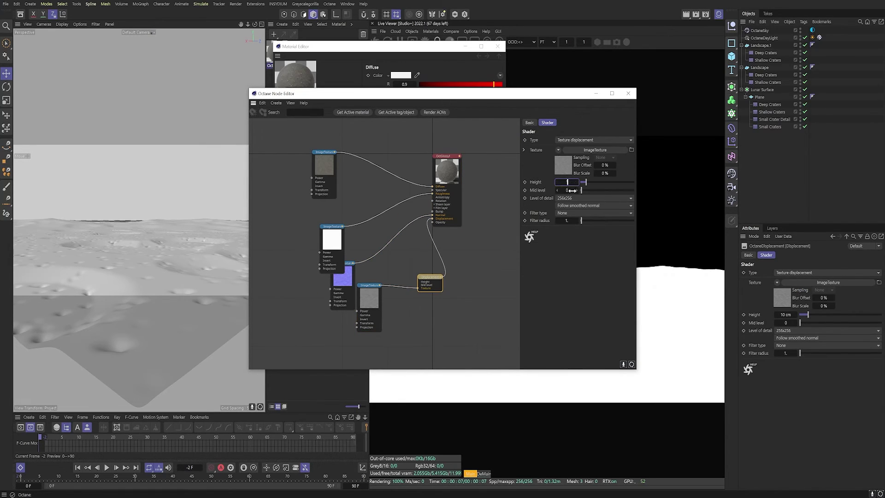
{"action": "type", "text": "12"}
{"action": "key", "text": "Tab"}
{"action": "left_click_drag", "start_coordinate": [585, 195], "coordinate": [590, 193]}
{"action": "left_click", "coordinate": [590, 196]}
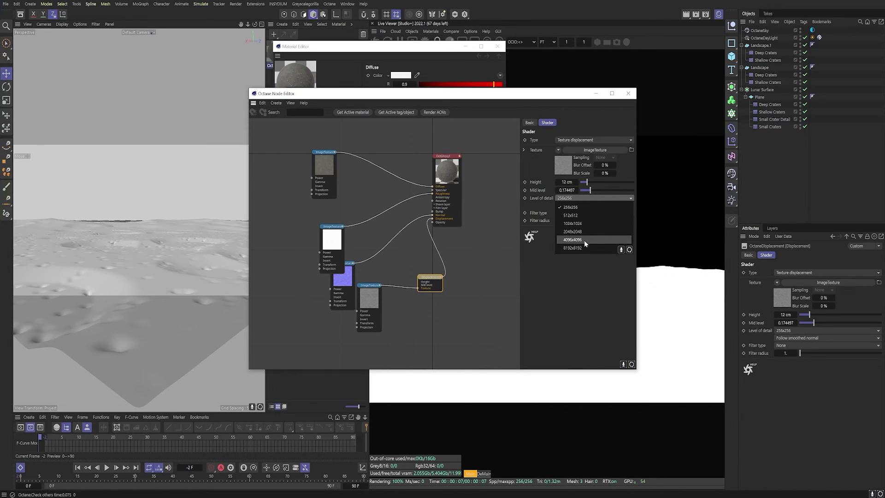
{"action": "left_click", "coordinate": [584, 246]}
{"action": "left_click", "coordinate": [571, 192]}
{"action": "type", "text": "0.5"}
{"action": "key", "text": "Return"}
Step: Rename the material as Lunar Surface and apply it to the Lunar Surface object
{"action": "left_click", "coordinate": [460, 54]}
{"action": "left_click", "coordinate": [497, 46]}
{"action": "left_click_drag", "start_coordinate": [456, 93], "coordinate": [247, 147]}
{"action": "left_click", "coordinate": [280, 65]}
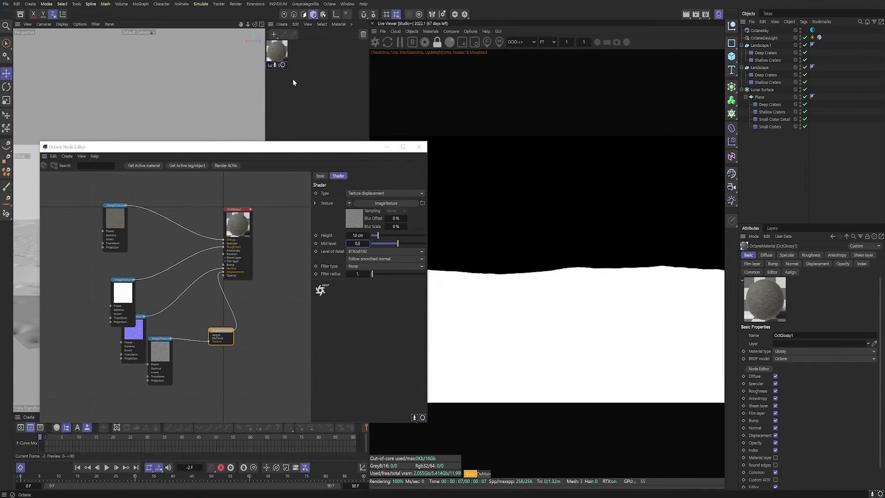
{"action": "type", "text": "Lunar Surface"}
{"action": "key", "text": "Return"}
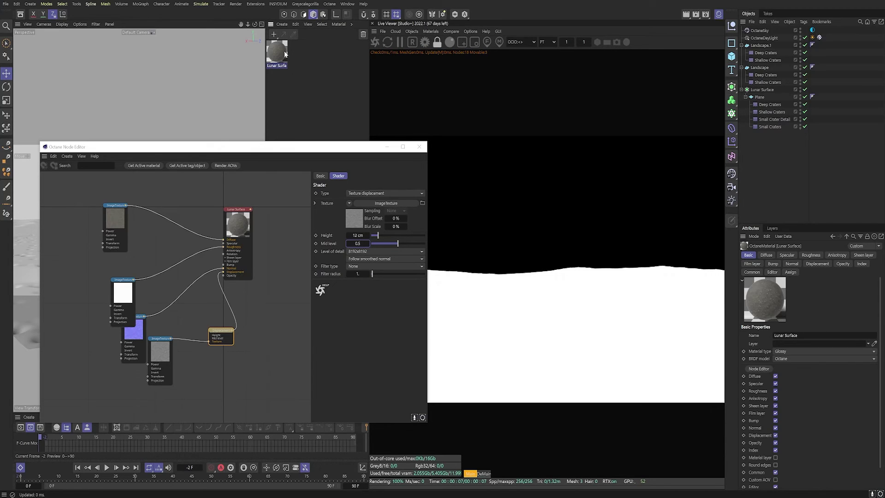
{"action": "left_click_drag", "start_coordinate": [287, 55], "coordinate": [761, 92]}
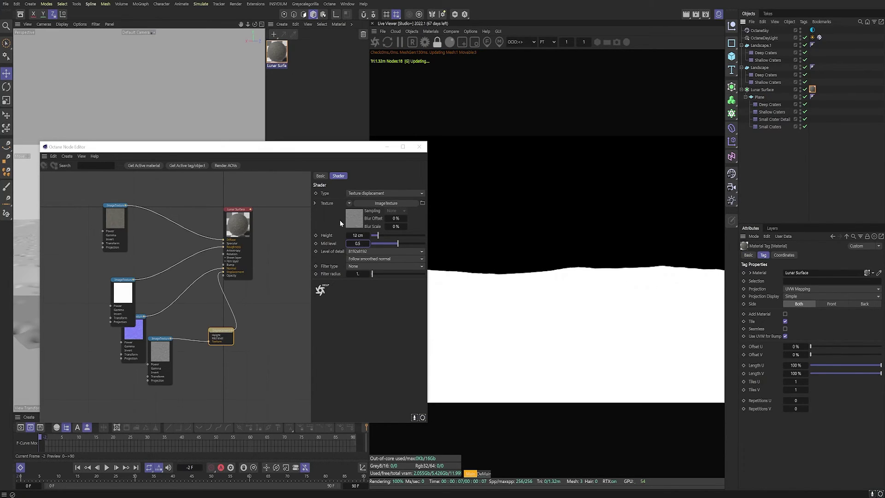
Step: Insert a Color Correction node between the diffuse image texture and the Lunar Surface material
{"action": "mouse_move", "coordinate": [339, 144]}
{"action": "left_mouse_down"}
{"action": "mouse_move", "coordinate": [305, 123]}
{"action": "mouse_move", "coordinate": [332, 129]}
{"action": "left_mouse_up"}
{"action": "left_click_drag", "start_coordinate": [425, 159], "coordinate": [358, 152]}
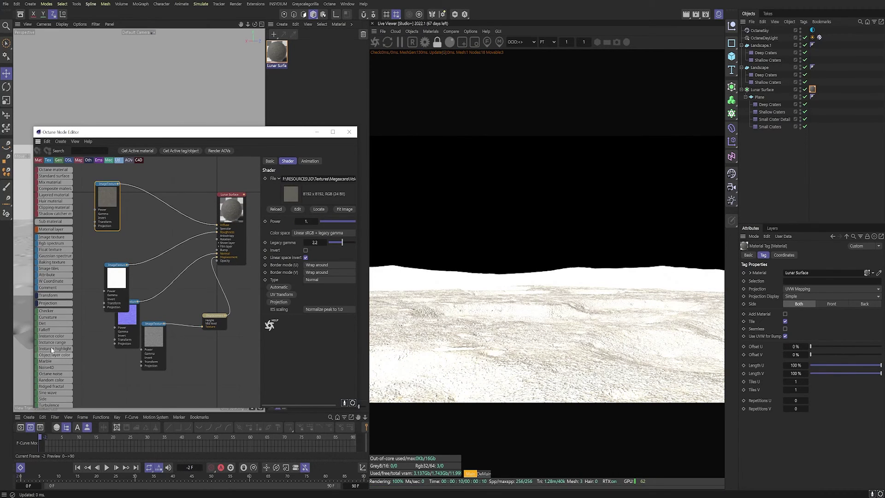
{"action": "scroll", "coordinate": [58, 263], "scroll_direction": "down", "scroll_amount": 4}
{"action": "left_click_drag", "start_coordinate": [61, 351], "coordinate": [160, 203]}
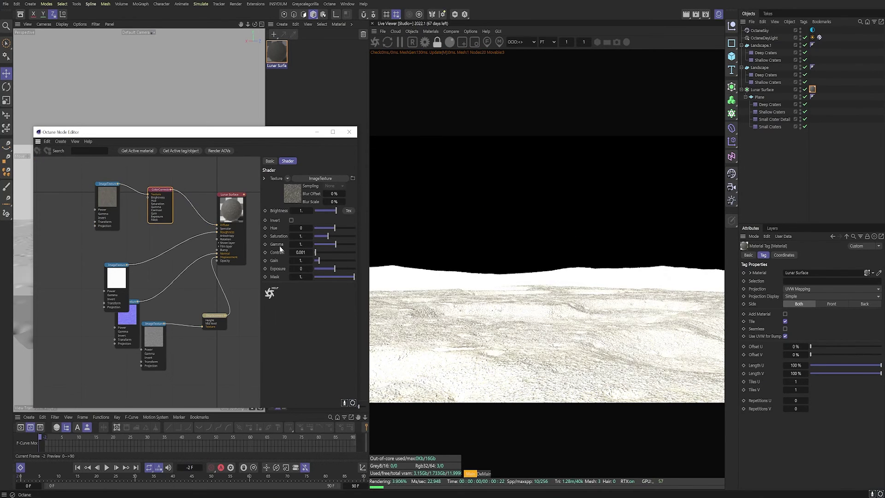
Step: Set the color correction's saturation to 0.7 and its gain to 0.8, and close the node editor
{"action": "type", "text": "0.7"}
{"action": "key", "text": "Return"}
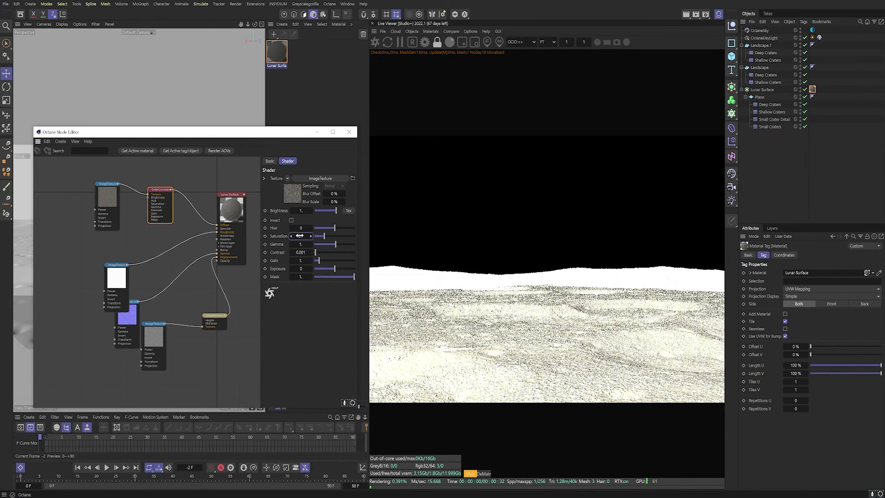
{"action": "left_click", "coordinate": [305, 261]}
{"action": "type", "text": "0.8"}
{"action": "key", "text": "Return"}
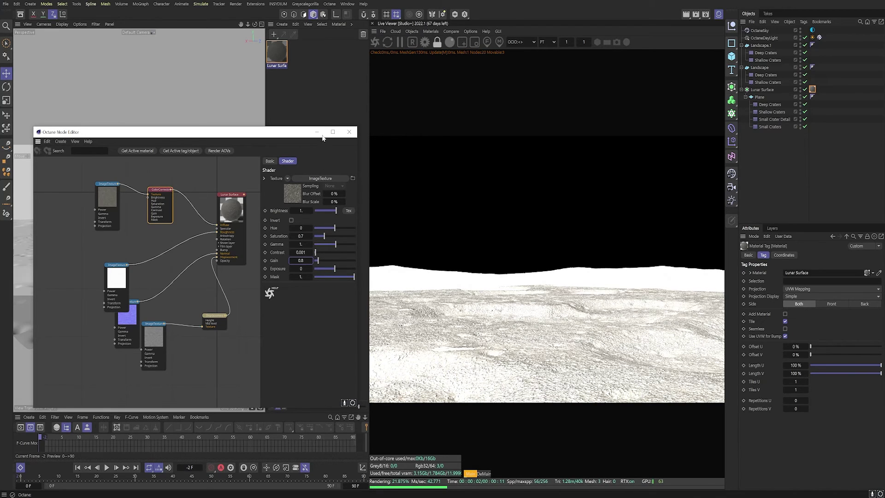
{"action": "left_click", "coordinate": [349, 131]}
Step: Load a saved path tracing preset in the Octane render settings
{"action": "left_click", "coordinate": [424, 45]}
{"action": "left_click", "coordinate": [30, 1]}
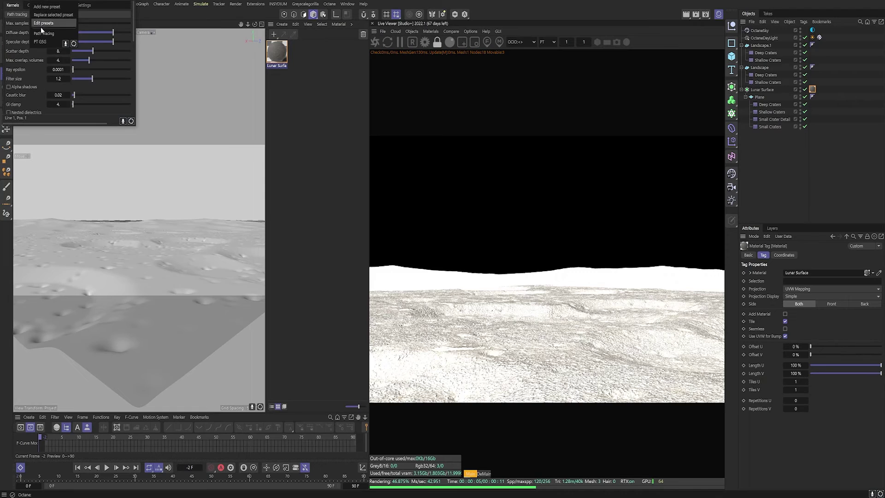
{"action": "left_click", "coordinate": [40, 35]}
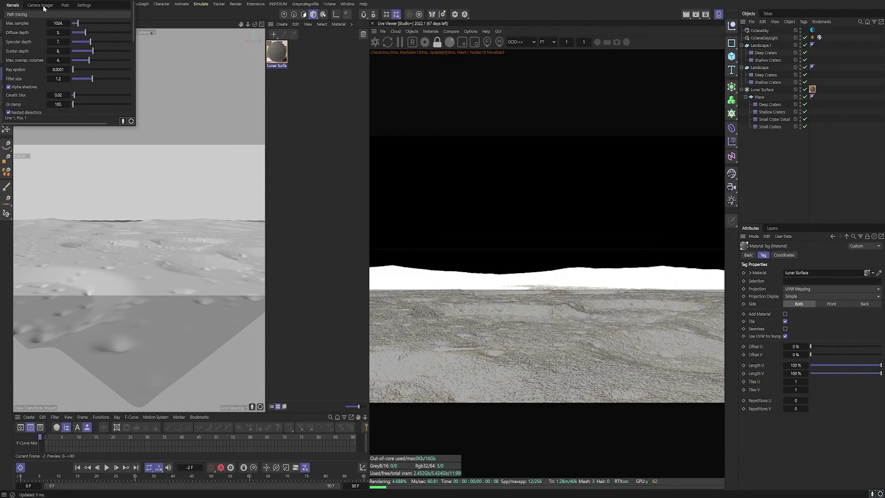
Step: Set the camera imager's highlight compression to 1 and its response to Agfacolor_Futura_100CD
{"action": "left_click", "coordinate": [40, 5]}
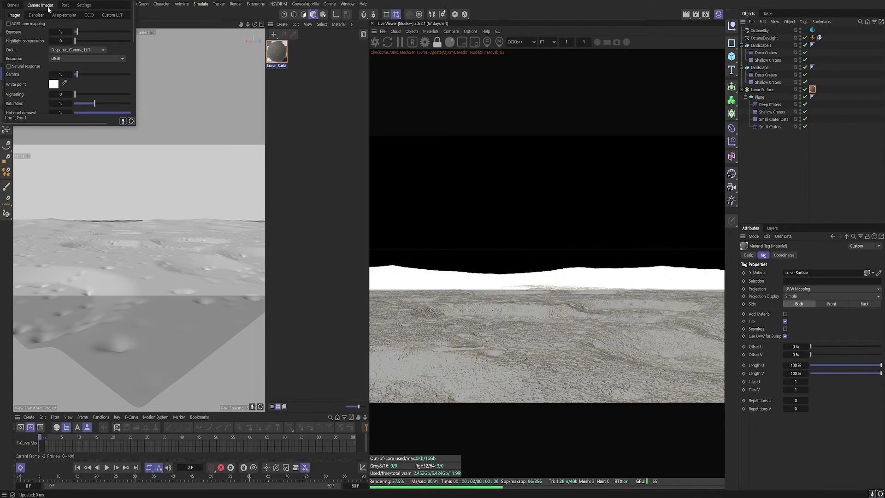
{"action": "left_click_drag", "start_coordinate": [65, 43], "coordinate": [160, 44]}
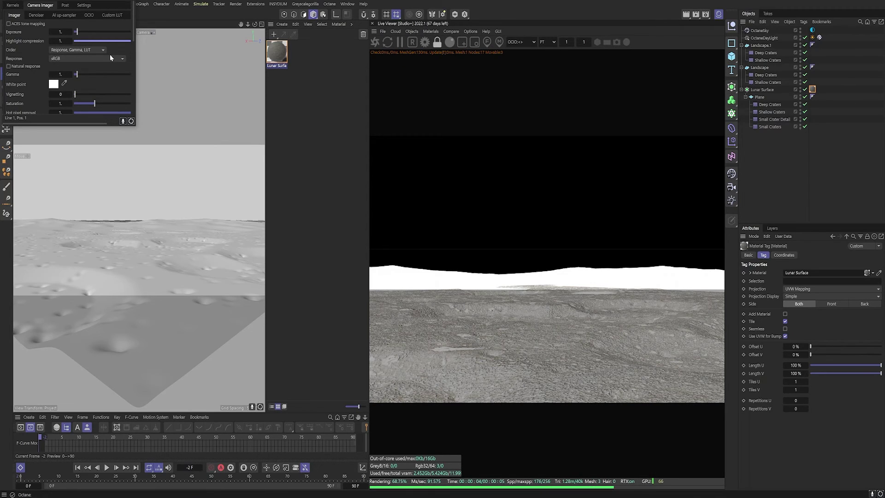
{"action": "left_click", "coordinate": [110, 56]}
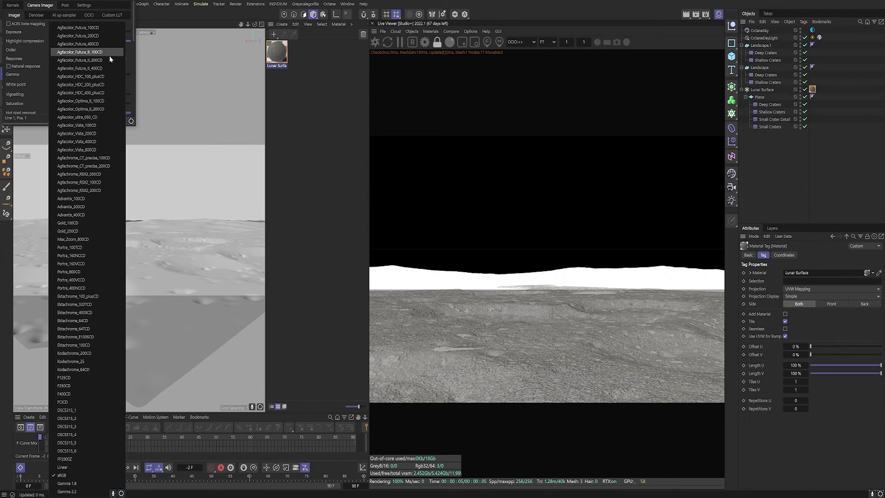
{"action": "left_click", "coordinate": [102, 29]}
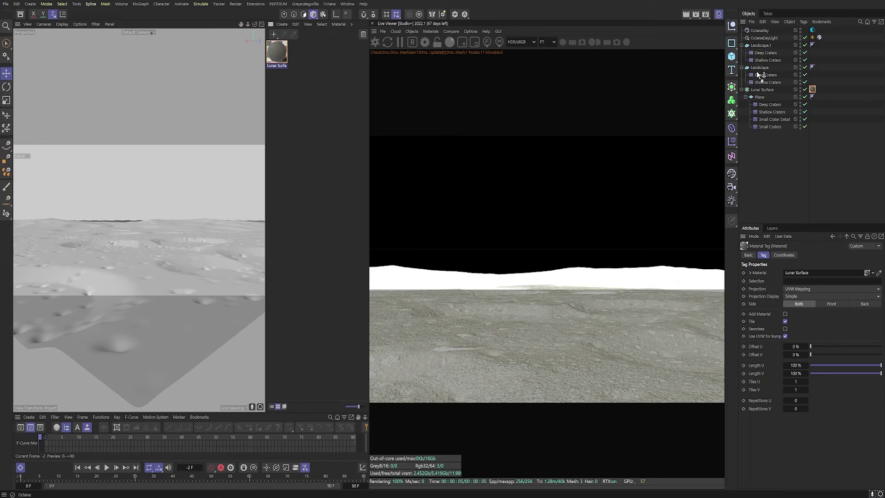
Step: Copy the Lunar Surface material tag onto both landscape objects
{"action": "left_click_drag", "start_coordinate": [812, 90], "coordinate": [819, 68], "text": "ctrl"}
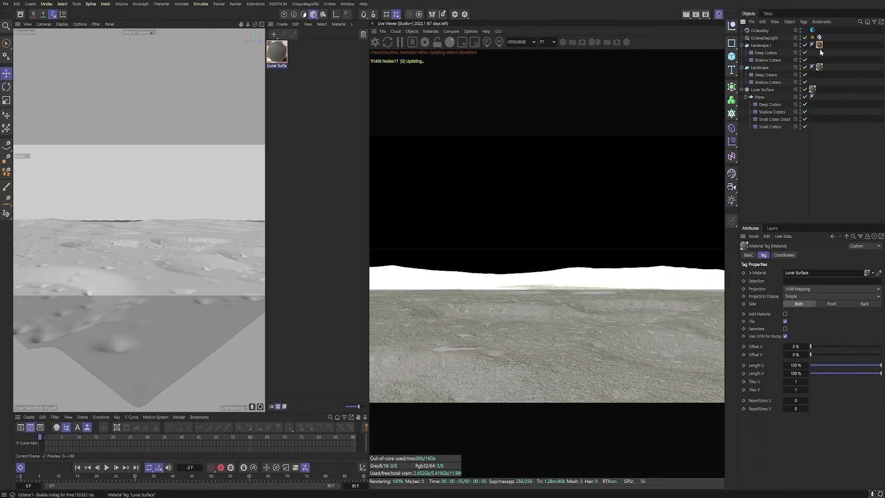
{"action": "left_click", "coordinate": [819, 58]}
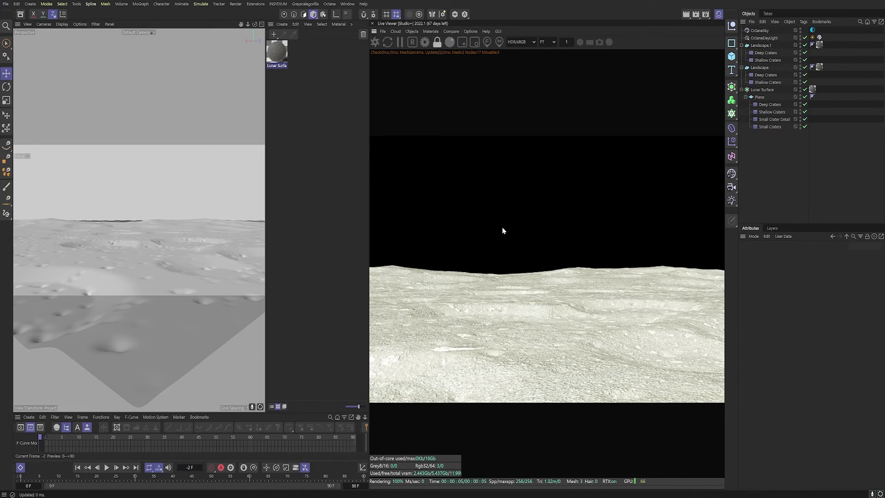
Step: Set Tiles U and Tiles V to 3 on the Lunar Surface object's material tag
{"action": "left_click", "coordinate": [812, 89]}
{"action": "double_click", "coordinate": [799, 381]}
{"action": "type", "text": "2"}
{"action": "key", "text": "Tab"}
{"action": "type", "text": "2"}
{"action": "key", "text": "Tab"}
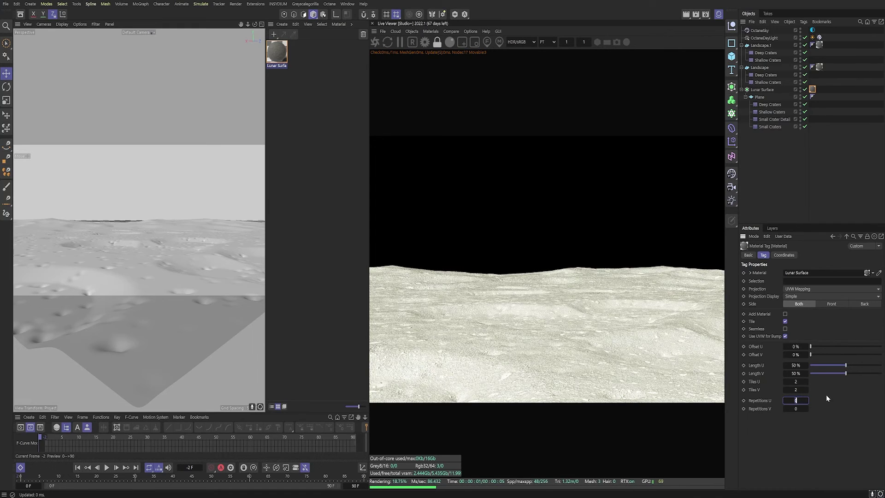
{"action": "double_click", "coordinate": [795, 382]}
{"action": "type", "text": "3"}
{"action": "key", "text": "Tab"}
{"action": "type", "text": "3"}
{"action": "key", "text": "Tab"}
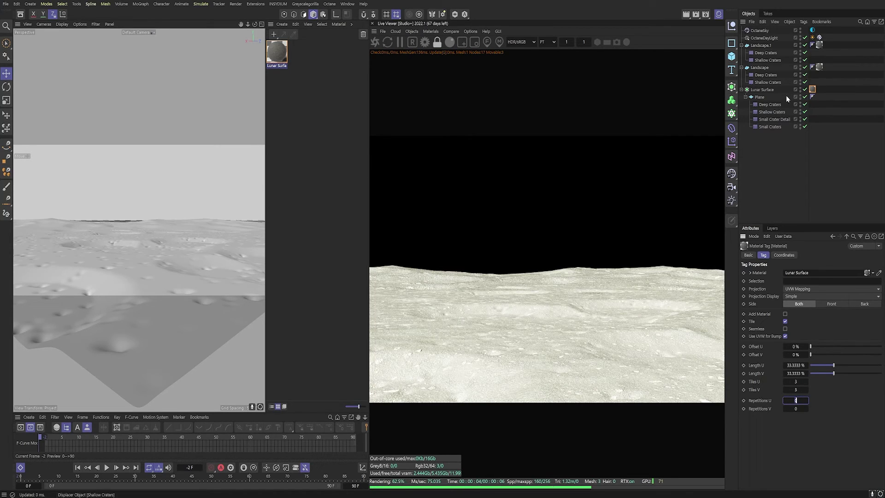
Step: Set the Lunar Surface material's displacement height to 70 cm
{"action": "left_click", "coordinate": [814, 92]}
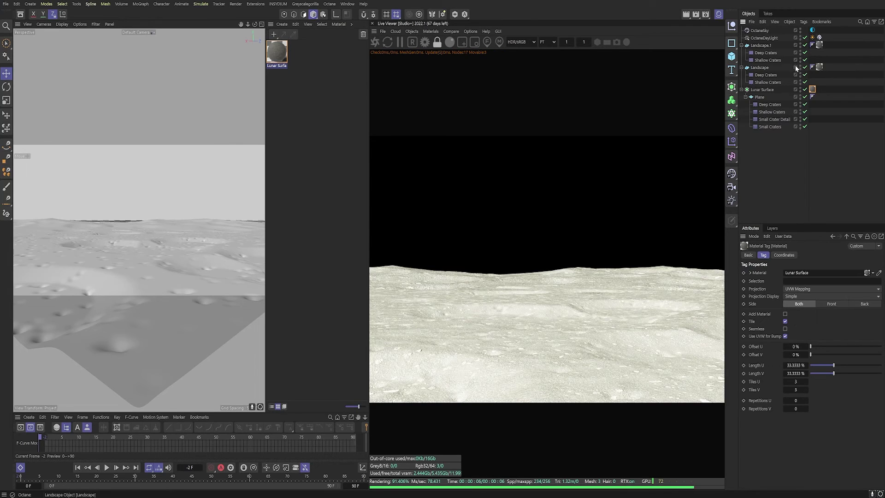
{"action": "double_click", "coordinate": [812, 90]}
{"action": "left_click", "coordinate": [817, 263]}
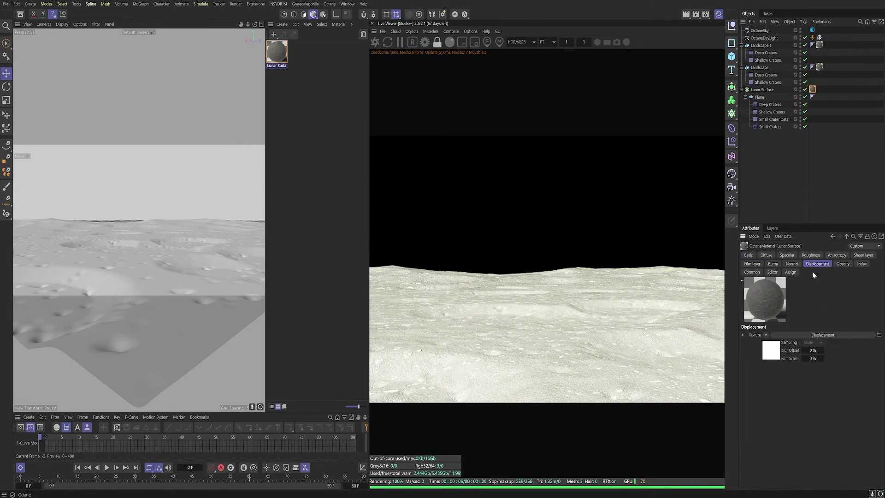
{"action": "left_click", "coordinate": [795, 336]}
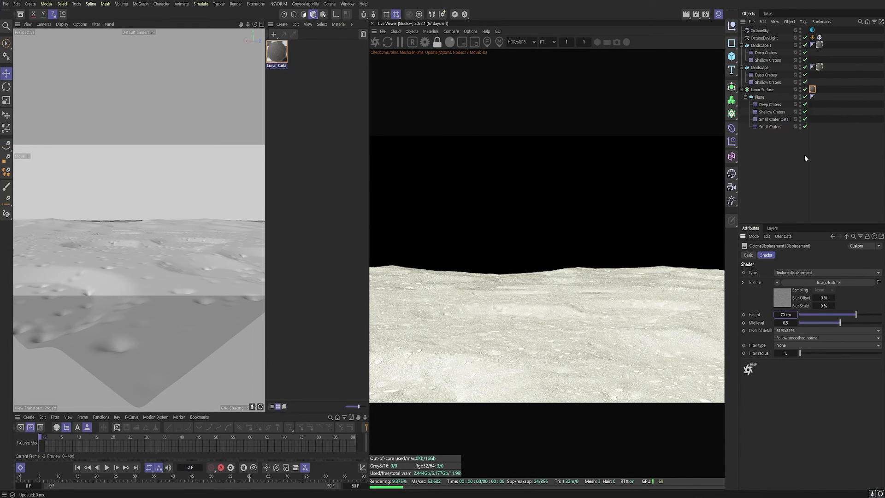
Step: Set Tiles U and Tiles V to 4 on the material tags of both landscapes together
{"action": "left_click", "coordinate": [819, 68]}
{"action": "left_click", "coordinate": [819, 45], "text": "ctrl"}
{"action": "type", "text": "4"}
{"action": "key", "text": "Tab"}
{"action": "type", "text": "4"}
{"action": "key", "text": "Tab"}
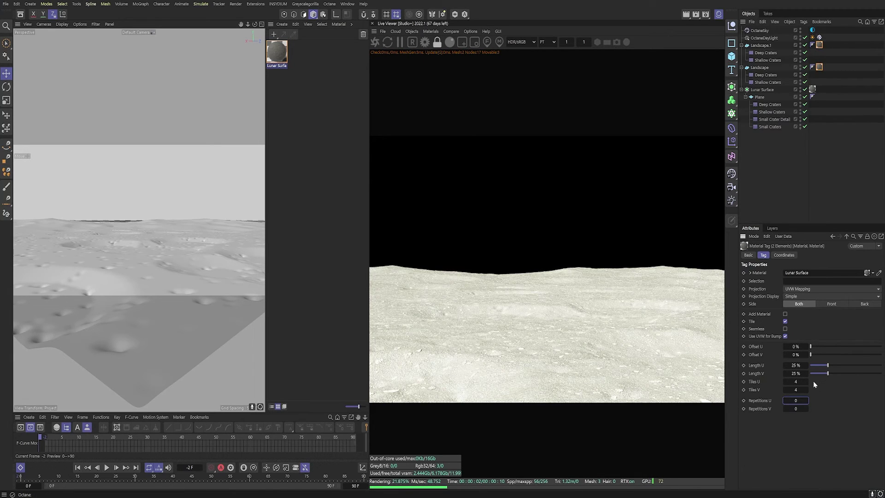
Step: Rotate the OctaneDayLight object to a heading of 384° and a pitch of -173°
{"action": "left_click", "coordinate": [812, 37]}
{"action": "key", "text": "r"}
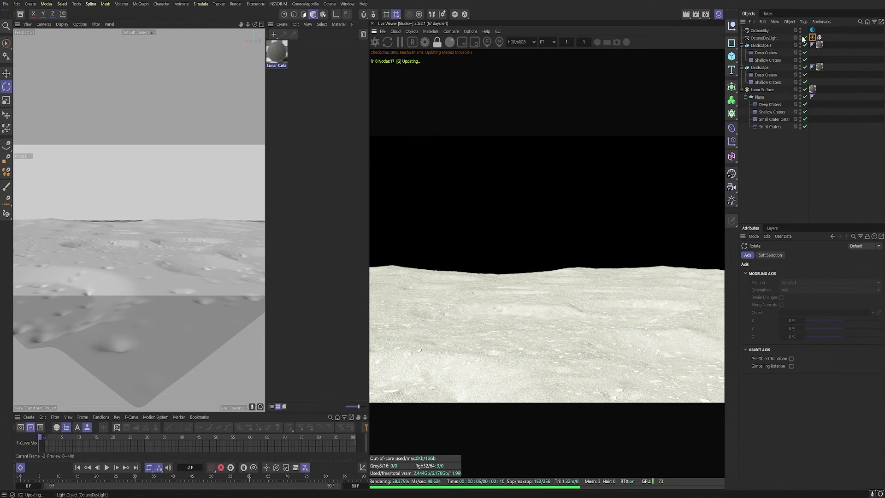
{"action": "left_click", "coordinate": [769, 40]}
{"action": "mouse_move", "coordinate": [824, 300]}
{"action": "left_mouse_down"}
{"action": "mouse_move", "coordinate": [813, 308]}
{"action": "mouse_move", "coordinate": [820, 300]}
{"action": "left_mouse_up"}
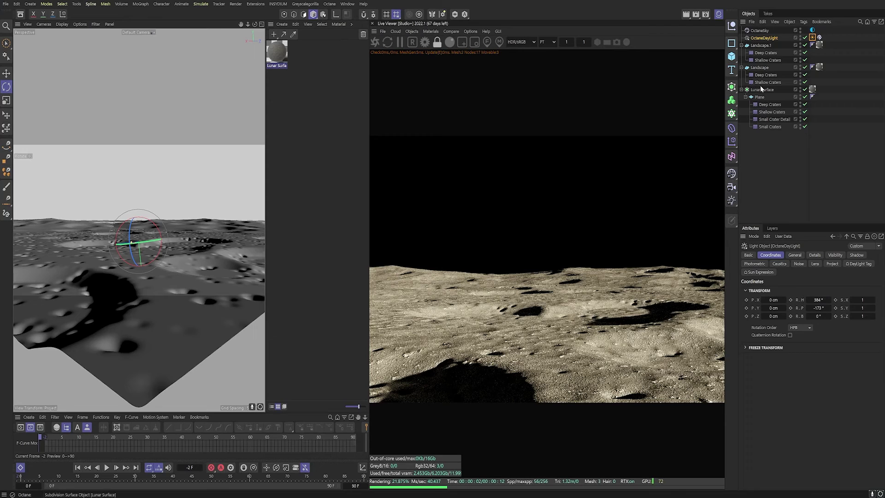
Step: Change the daylight tag's sun color to a pale off-white of about RGB 220, 216, 205
{"action": "left_click", "coordinate": [813, 37]}
{"action": "left_click", "coordinate": [796, 370]}
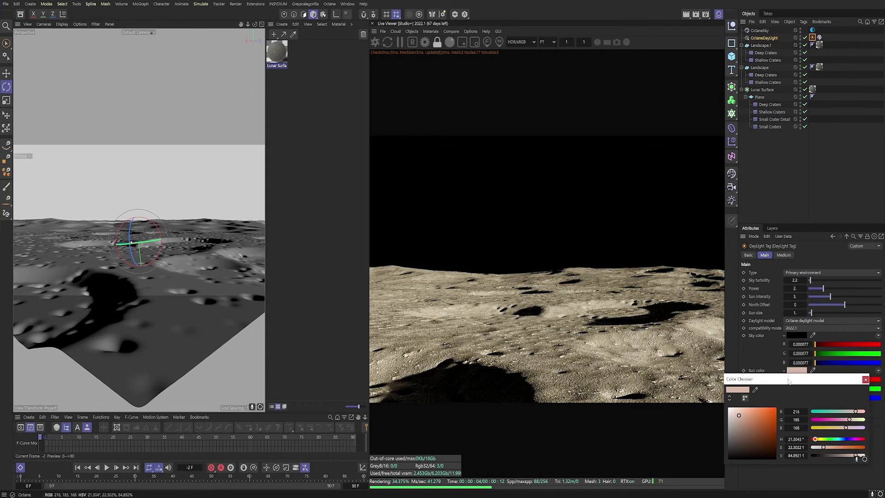
{"action": "left_click_drag", "start_coordinate": [736, 413], "coordinate": [731, 411]}
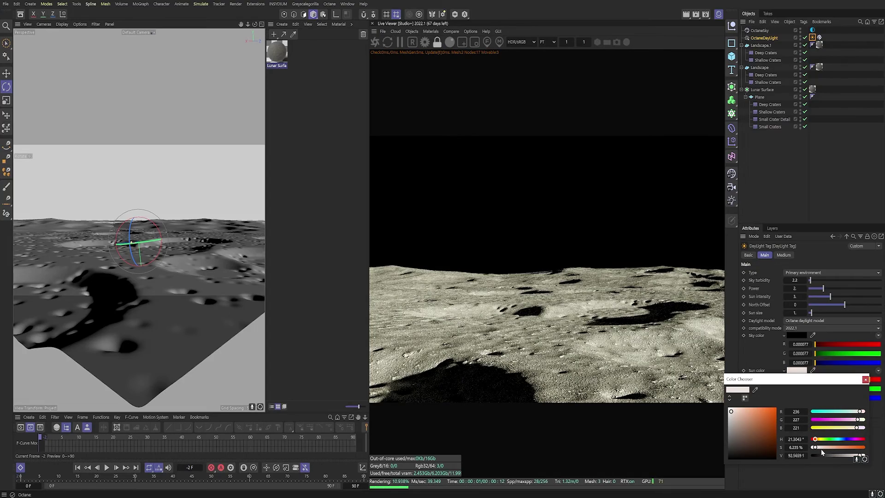
{"action": "left_click_drag", "start_coordinate": [819, 447], "coordinate": [820, 447]}
{"action": "left_click_drag", "start_coordinate": [859, 411], "coordinate": [859, 413]}
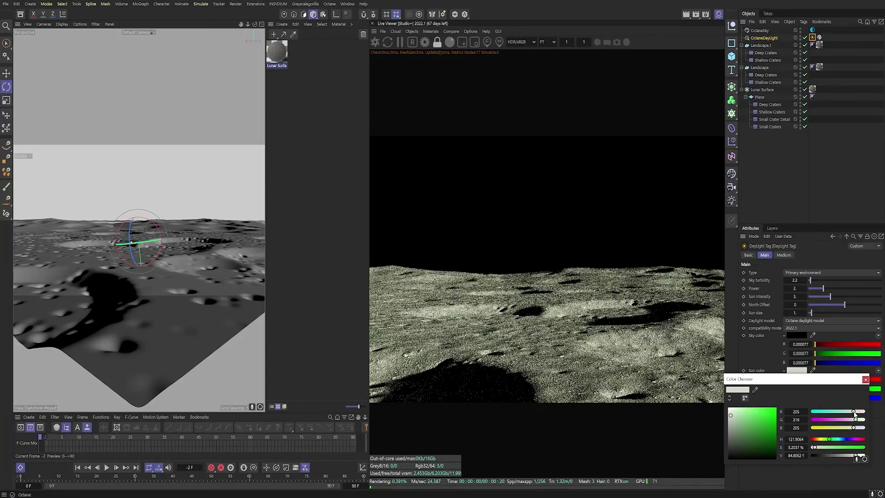
{"action": "left_click_drag", "start_coordinate": [855, 414], "coordinate": [859, 413]}
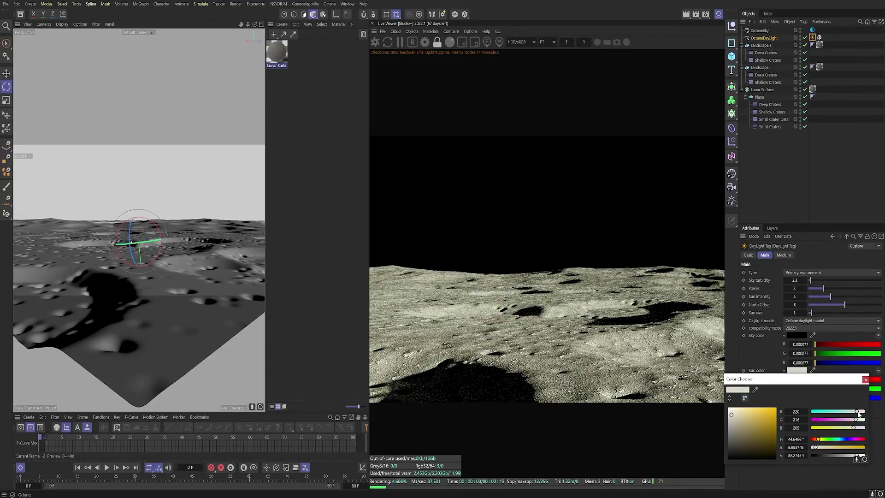
{"action": "left_click", "coordinate": [865, 379]}
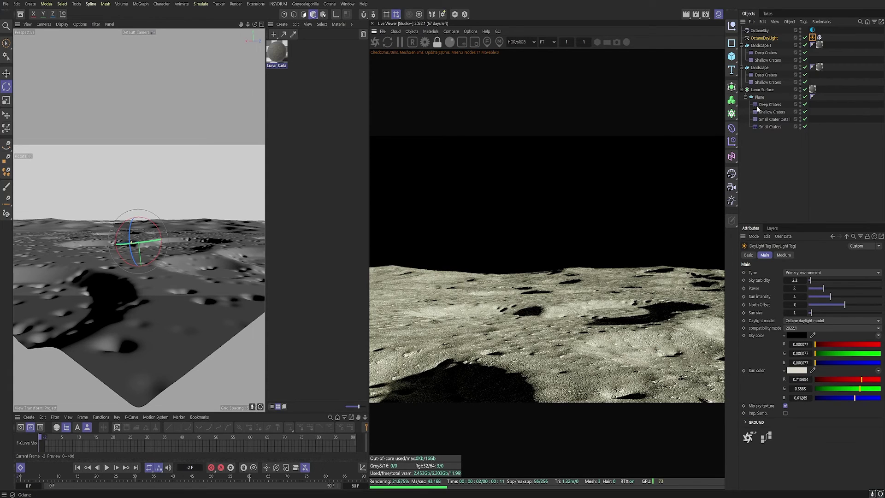
Step: Set the daylight's sun size to 0.1 and raise its power to about 4.93 and sun intensity to about 3.95
{"action": "left_click", "coordinate": [795, 313]}
{"action": "type", "text": "0.1"}
{"action": "key", "text": "Return"}
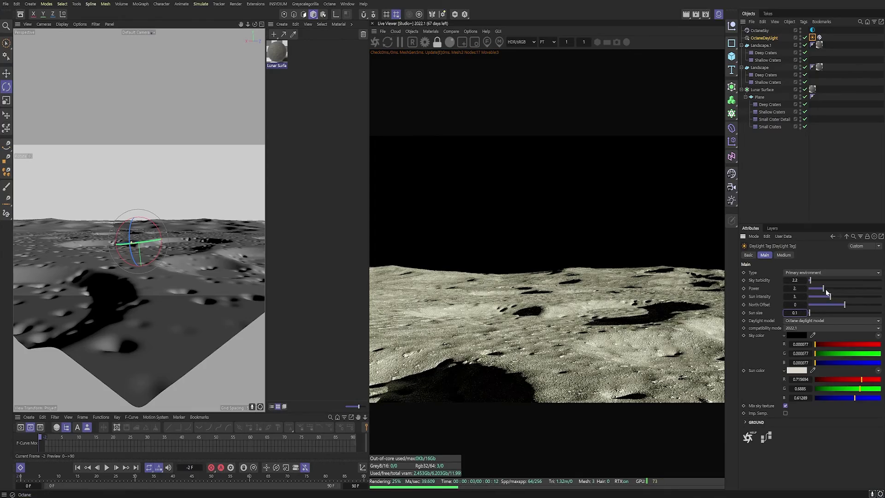
{"action": "left_click_drag", "start_coordinate": [824, 288], "coordinate": [844, 288]}
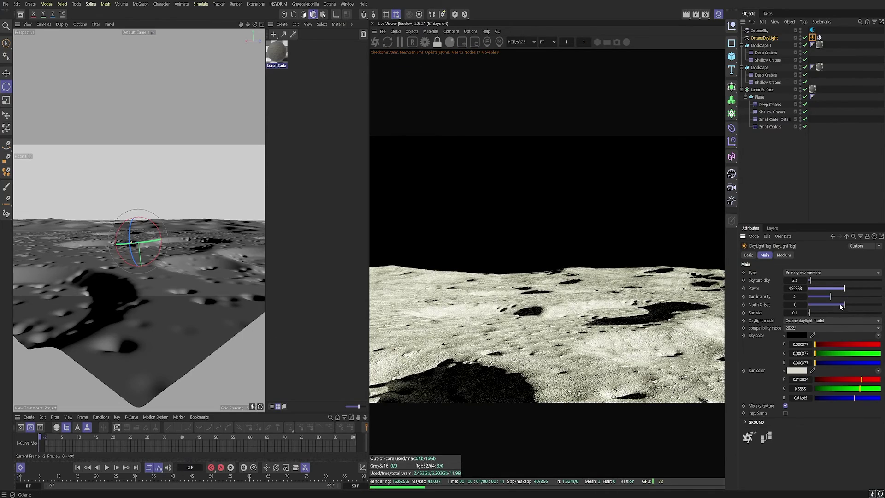
{"action": "left_click_drag", "start_coordinate": [831, 298], "coordinate": [838, 299]}
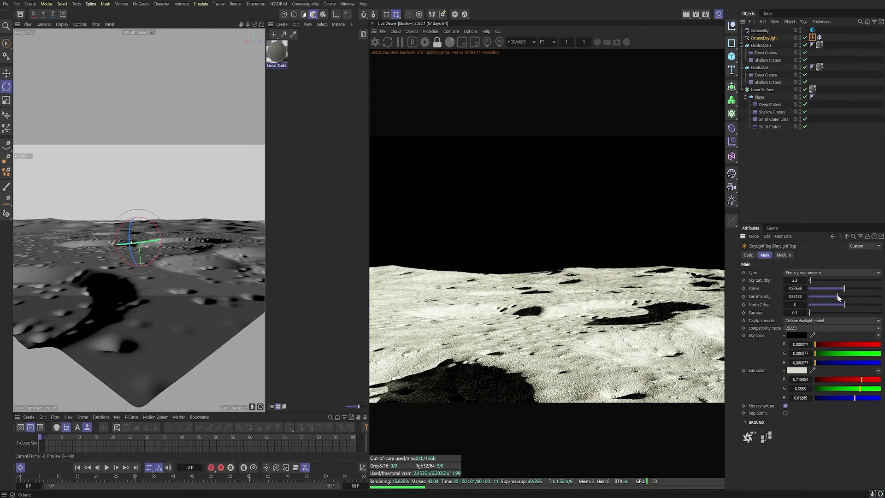
Step: Turn the OctaneDayLight object to a heading of 421° and a pitch of -168°
{"action": "left_click", "coordinate": [748, 46]}
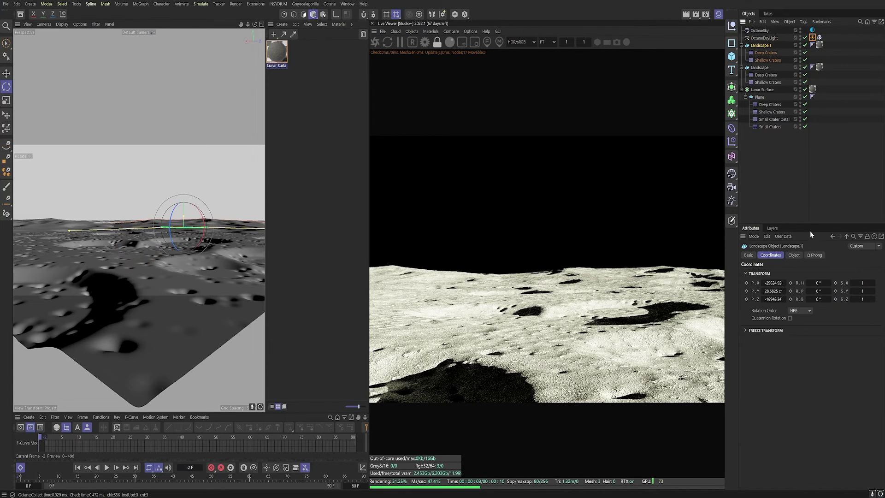
{"action": "left_click", "coordinate": [766, 38]}
{"action": "left_click_drag", "start_coordinate": [823, 308], "coordinate": [825, 311]}
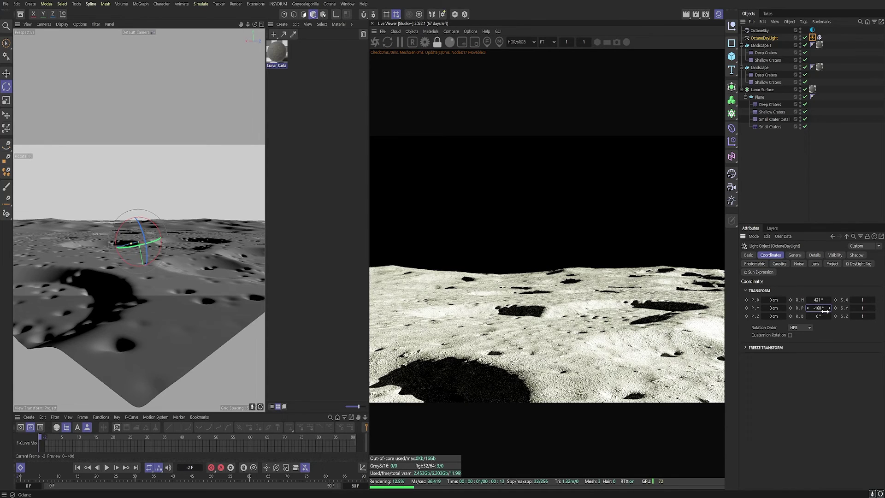
Step: Duplicate the Landscape object, place the copy near the middle of the horizon, and raise its height
{"action": "left_click", "coordinate": [87, 222]}
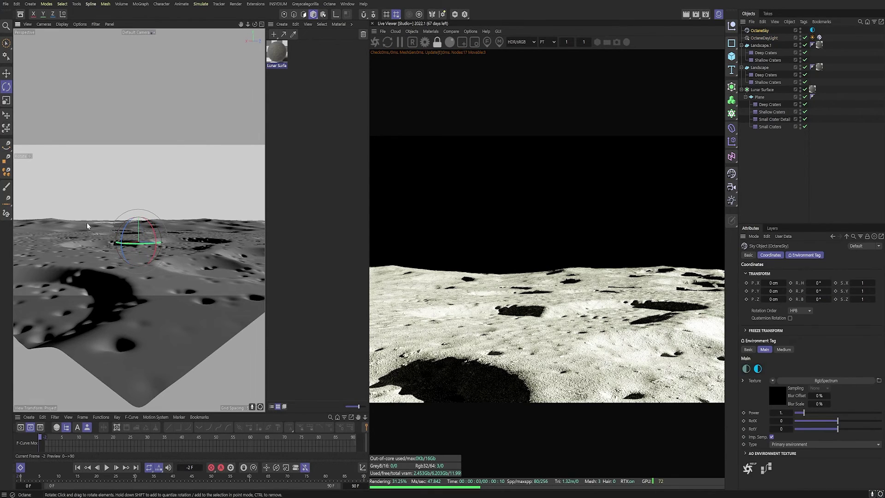
{"action": "left_click", "coordinate": [84, 224]}
{"action": "key", "text": "e"}
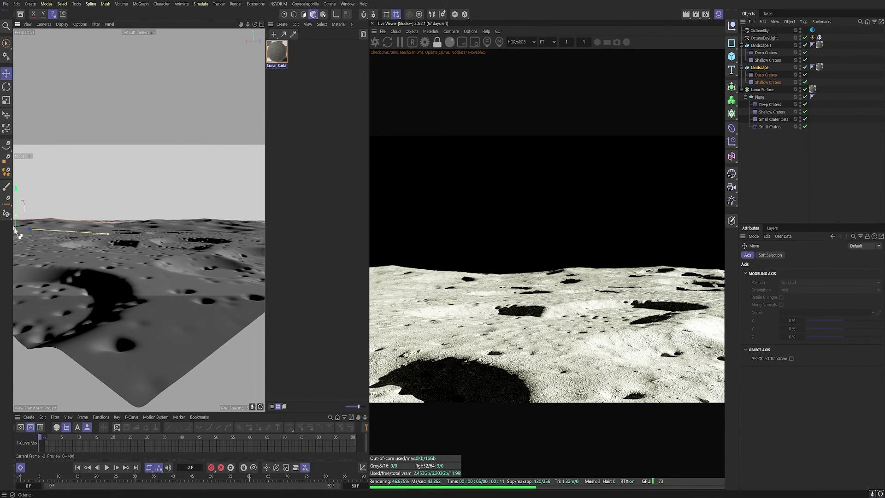
{"action": "left_click_drag", "start_coordinate": [18, 235], "coordinate": [142, 223]}
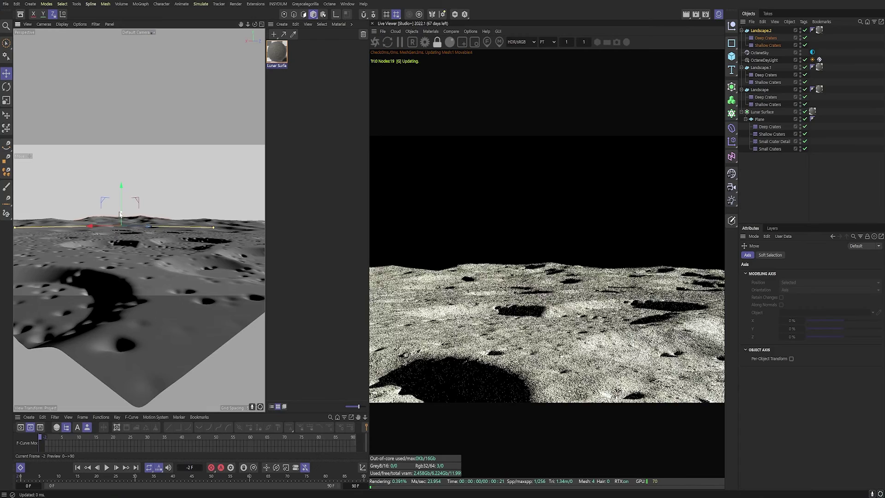
{"action": "left_click_drag", "start_coordinate": [120, 213], "coordinate": [120, 208]}
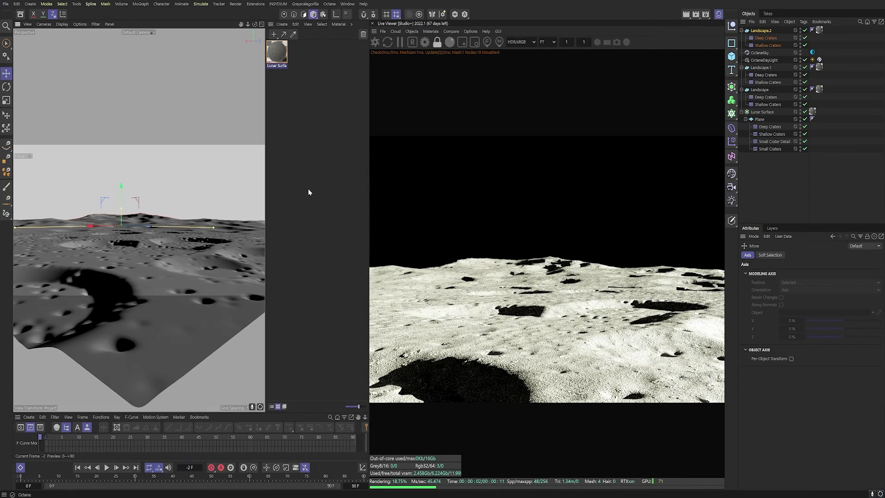
Step: Put the new Landscape.2 hill inside a Subdivision Surface and move it farther back on the horizon
{"action": "left_click", "coordinate": [731, 101]}
{"action": "left_click", "coordinate": [760, 98], "text": "alt"}
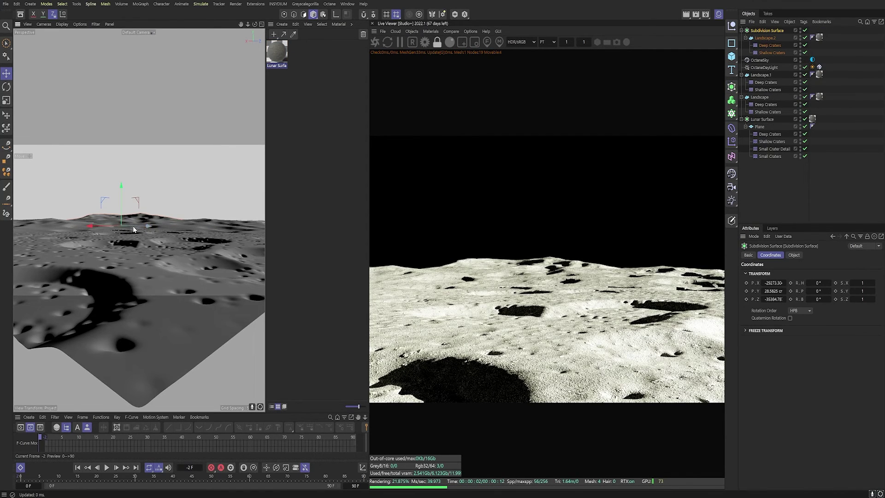
{"action": "left_click_drag", "start_coordinate": [136, 229], "coordinate": [103, 224]}
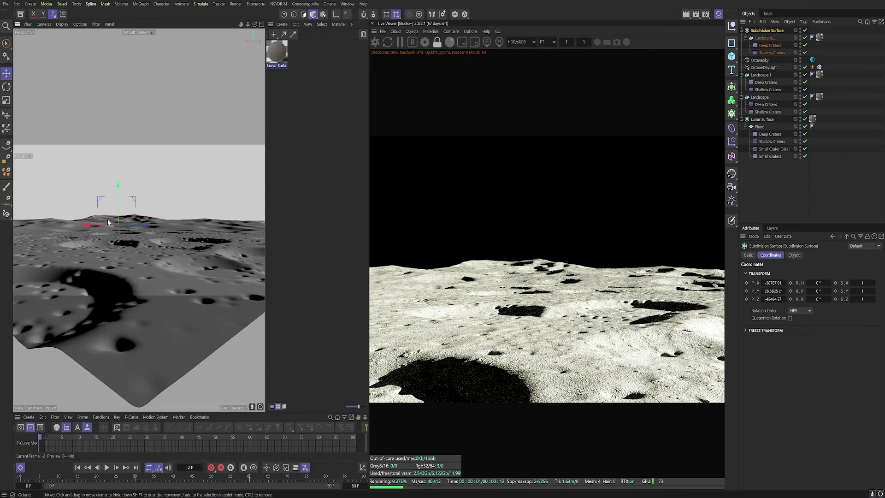
Step: Add an Octane Scatter object to the scene with no other object selected
{"action": "key", "text": "ctrl+shift+a"}
{"action": "left_click", "coordinate": [412, 31]}
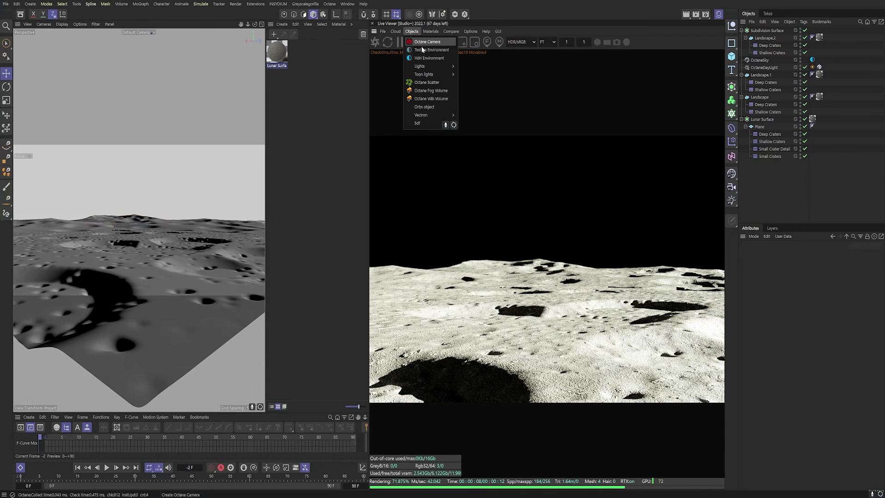
{"action": "left_click", "coordinate": [426, 82]}
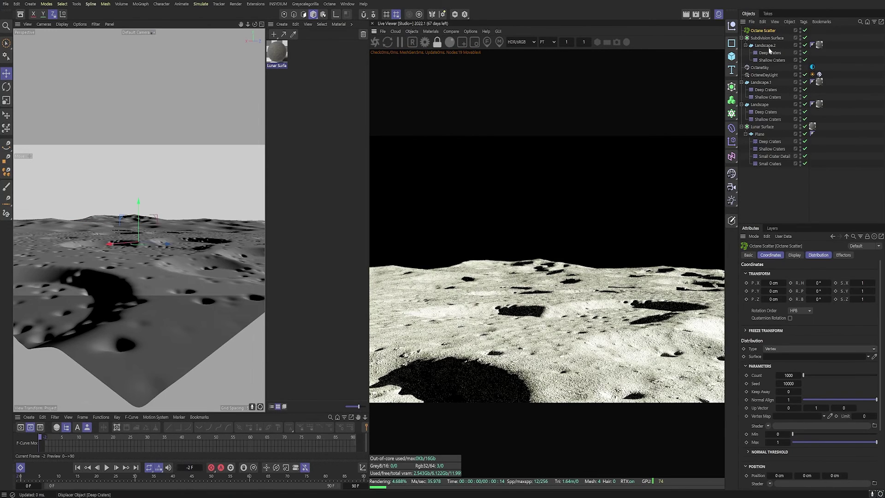
Step: Switch to Quixel Bridge to check the downloaded Rock asset, and bring its LOD1 mesh into the Cinema 4D scene
{"action": "left_click", "coordinate": [325, 495]}
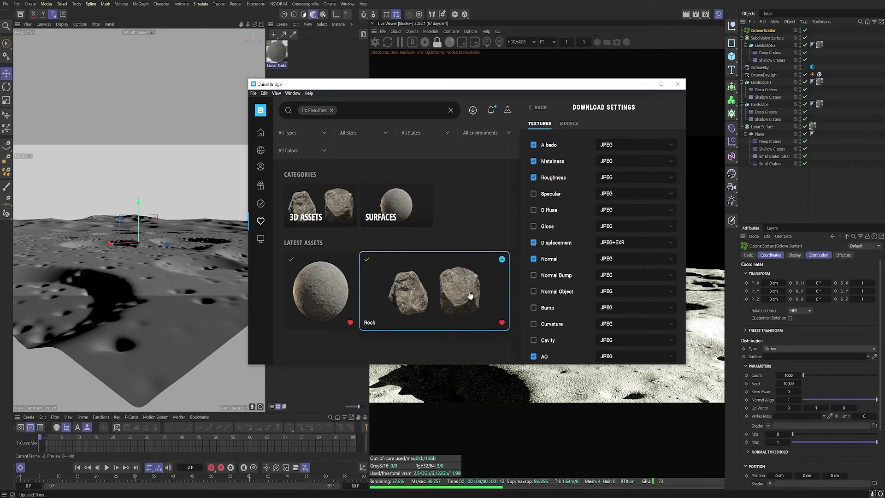
{"action": "left_click", "coordinate": [539, 108]}
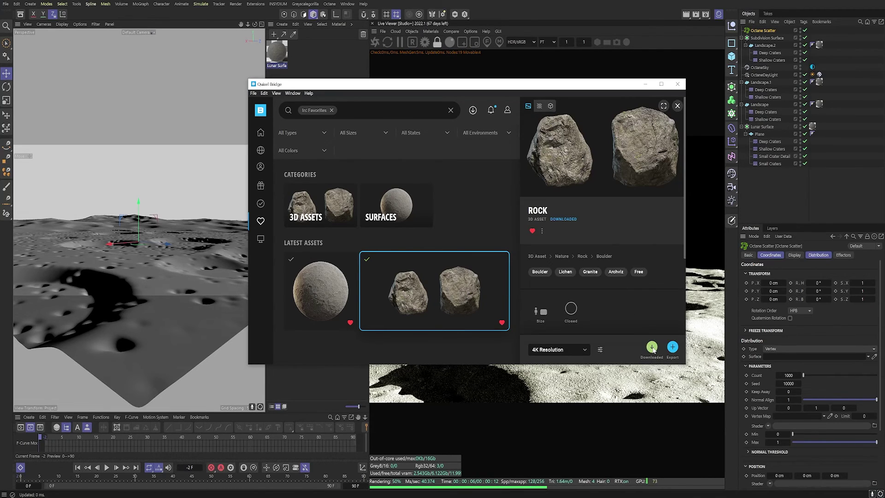
{"action": "left_click", "coordinate": [649, 85]}
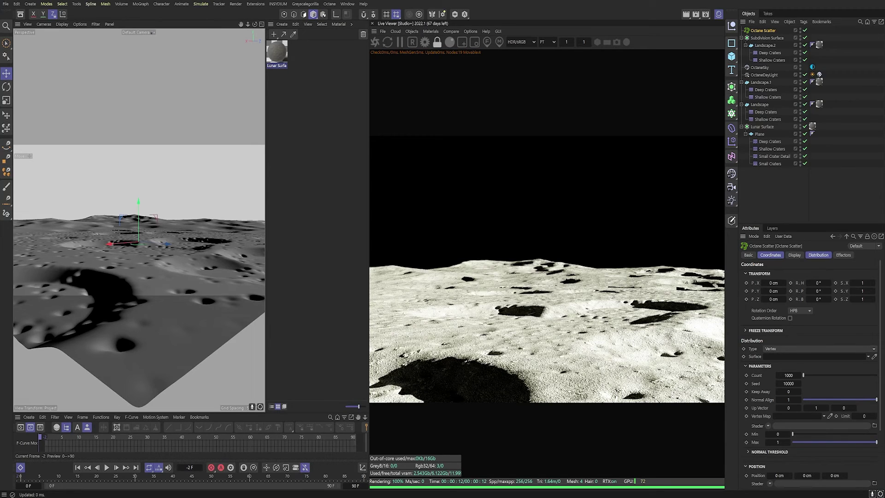
{"action": "left_click_drag", "start_coordinate": [742, 262], "coordinate": [142, 199]}
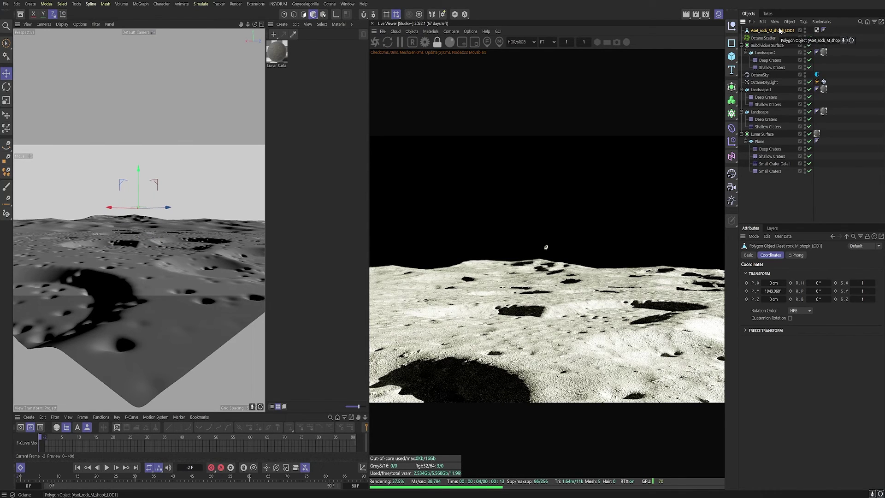
Step: Copy the Lunar Surface material onto the rock under Octane Scatter and scatter it over the Plane with Surface distribution
{"action": "left_click_drag", "start_coordinate": [824, 52], "coordinate": [786, 37]}
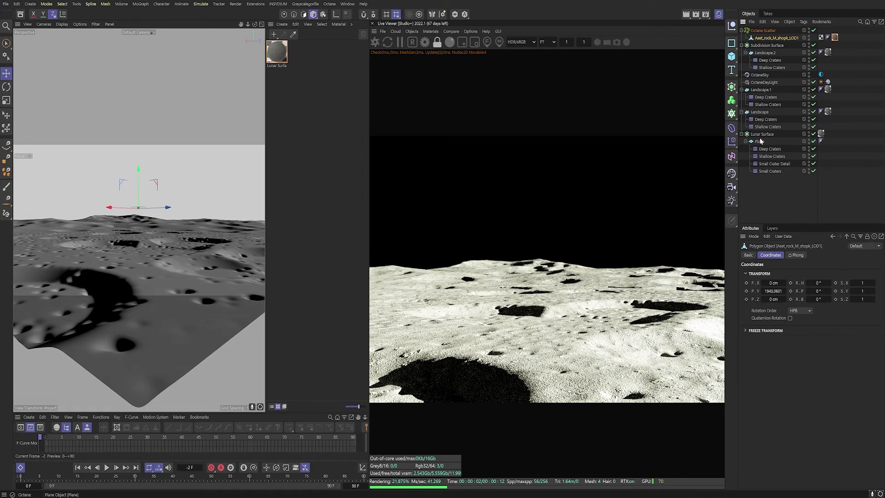
{"action": "left_click", "coordinate": [765, 31]}
{"action": "left_click_drag", "start_coordinate": [760, 142], "coordinate": [814, 279]}
{"action": "left_click_drag", "start_coordinate": [789, 359], "coordinate": [784, 349]}
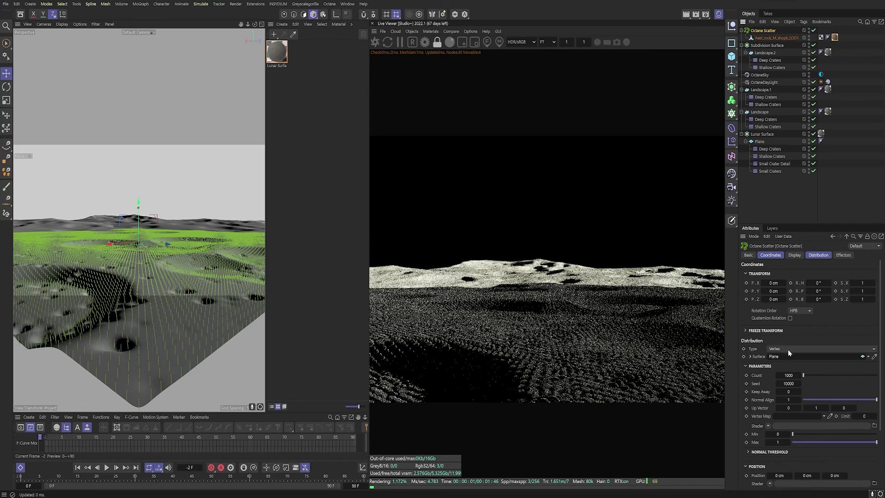
{"action": "left_click", "coordinate": [787, 350]}
{"action": "left_click", "coordinate": [788, 367]}
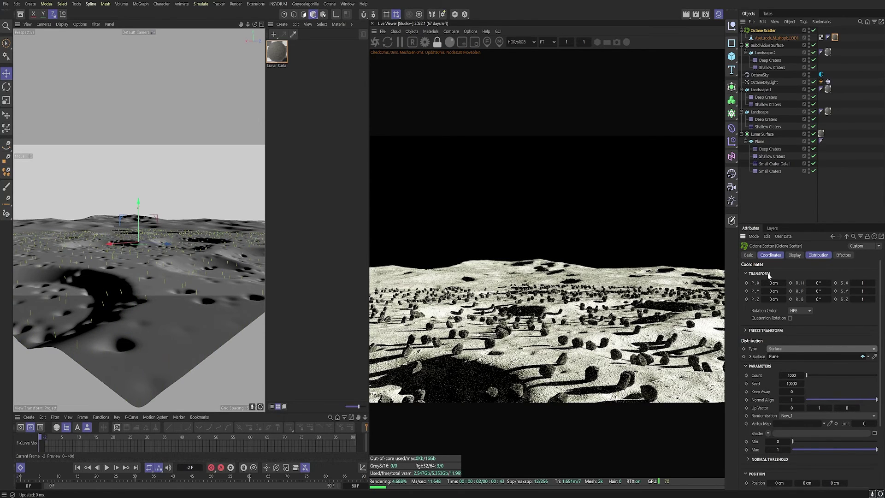
Step: Remove the Lunar Surface material tag from the rock and create a new Octane material named Rock
{"action": "left_click", "coordinate": [835, 37]}
{"action": "key", "text": "Delete"}
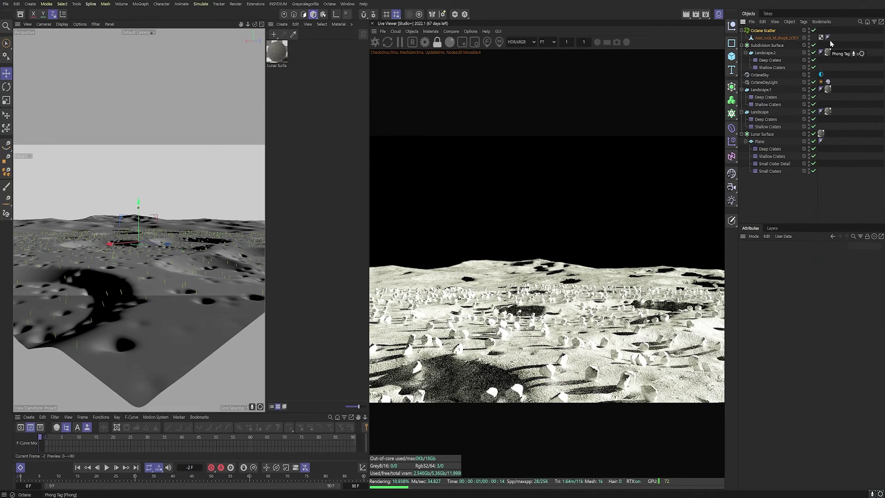
{"action": "left_click", "coordinate": [411, 31]}
{"action": "left_click", "coordinate": [431, 31]}
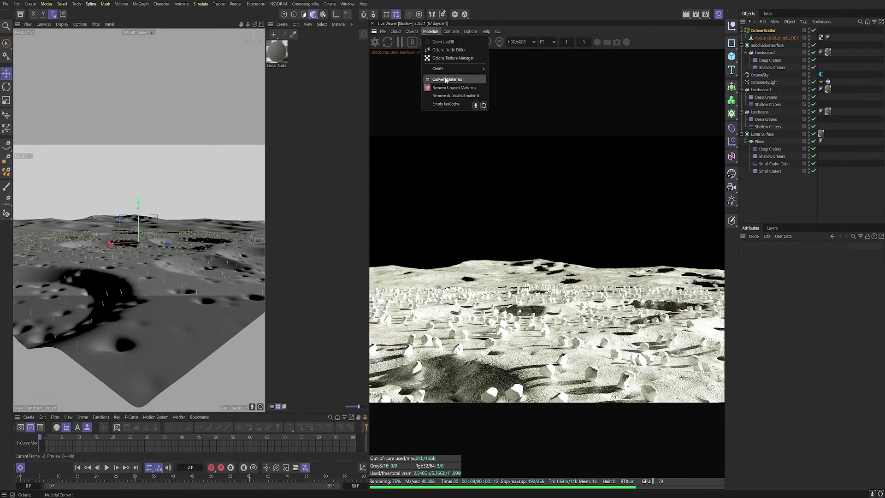
{"action": "mouse_move", "coordinate": [458, 71]}
{"action": "left_click", "coordinate": [503, 78]}
{"action": "left_click", "coordinate": [279, 65]}
{"action": "double_click", "coordinate": [279, 66]}
{"action": "type", "text": "Rock"}
{"action": "key", "text": "Return"}
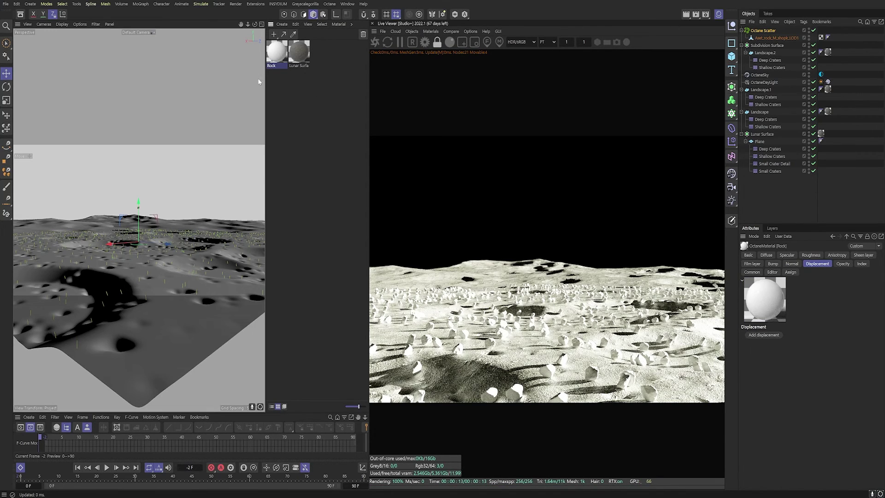
Step: Bring four rock image textures into the Rock material's node graph and connect the normal map to its Normal input
{"action": "double_click", "coordinate": [276, 53]}
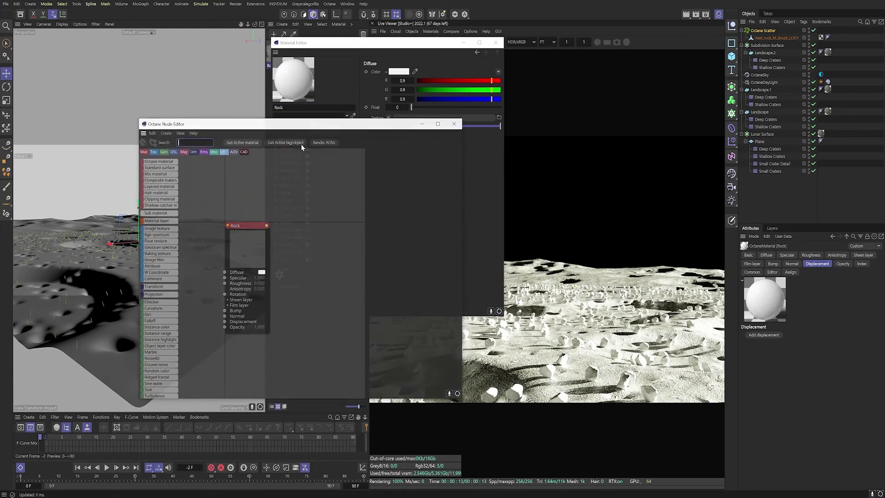
{"action": "left_click_drag", "start_coordinate": [246, 261], "coordinate": [317, 262]}
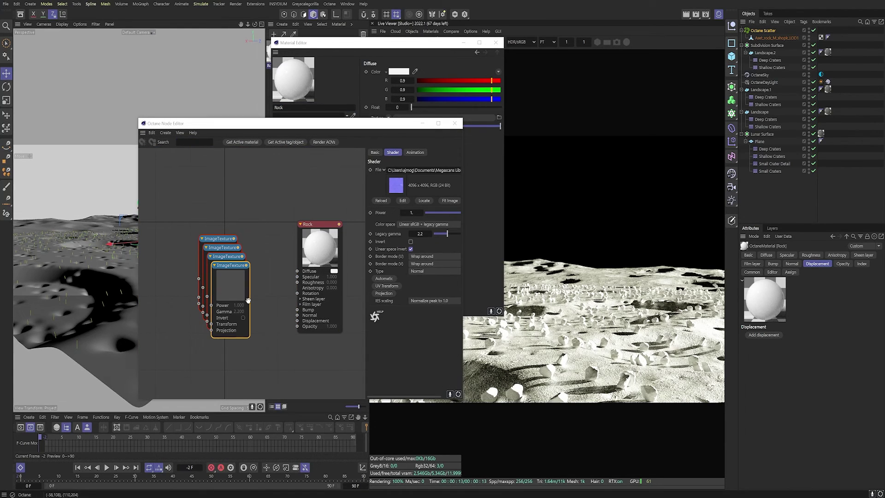
{"action": "left_click_drag", "start_coordinate": [229, 295], "coordinate": [216, 350]}
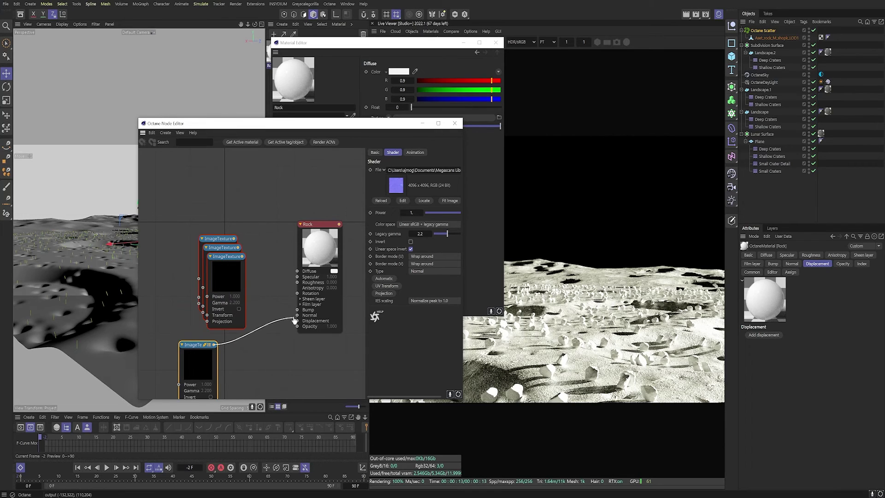
{"action": "left_click_drag", "start_coordinate": [294, 318], "coordinate": [297, 315]}
Step: Connect the three remaining rock image textures to the Rock material's Bump, Diffuse and Roughness inputs, and spread the nodes apart
{"action": "left_click_drag", "start_coordinate": [226, 273], "coordinate": [158, 320]}
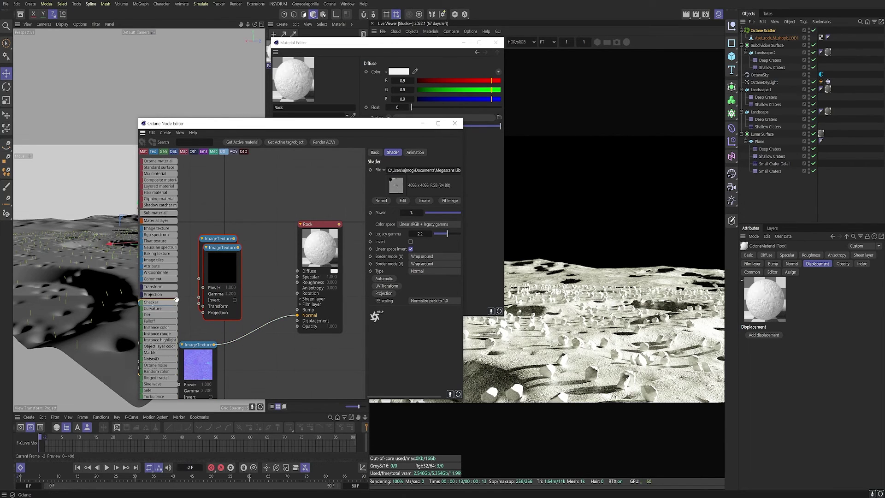
{"action": "middle_click_drag", "start_coordinate": [227, 270], "coordinate": [265, 251]}
{"action": "scroll", "coordinate": [260, 256], "scroll_direction": "down", "scroll_amount": 2}
{"action": "left_click_drag", "start_coordinate": [462, 399], "coordinate": [482, 399]}
{"action": "left_click_drag", "start_coordinate": [217, 282], "coordinate": [316, 287]}
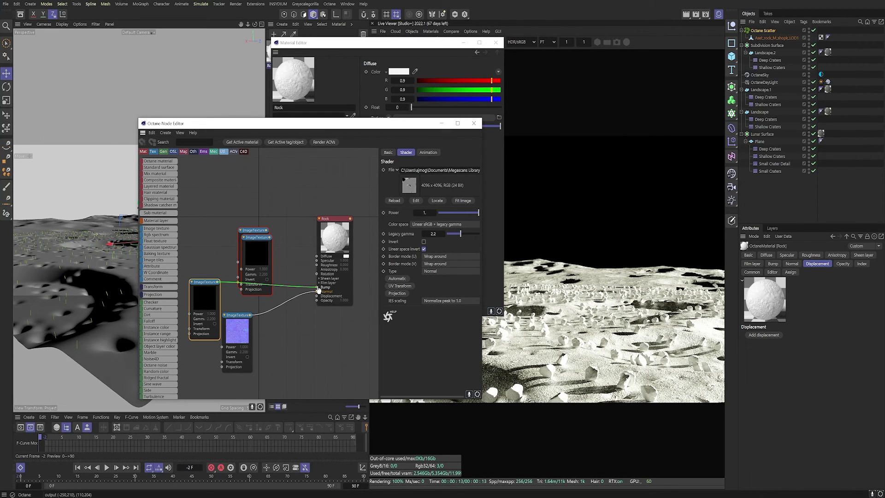
{"action": "left_click_drag", "start_coordinate": [254, 252], "coordinate": [316, 256]}
{"action": "left_click_drag", "start_coordinate": [262, 231], "coordinate": [261, 228]}
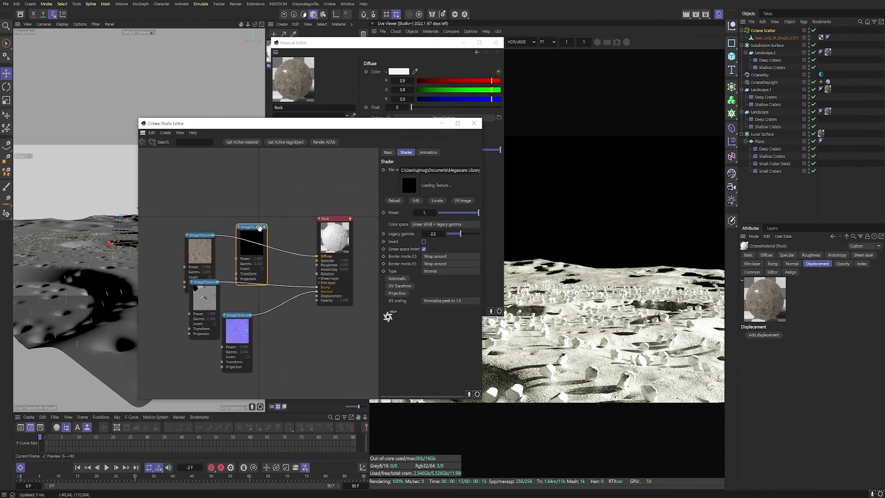
{"action": "left_click_drag", "start_coordinate": [317, 268], "coordinate": [316, 265]}
{"action": "left_click_drag", "start_coordinate": [249, 228], "coordinate": [264, 255]}
{"action": "left_click_drag", "start_coordinate": [199, 251], "coordinate": [211, 206]}
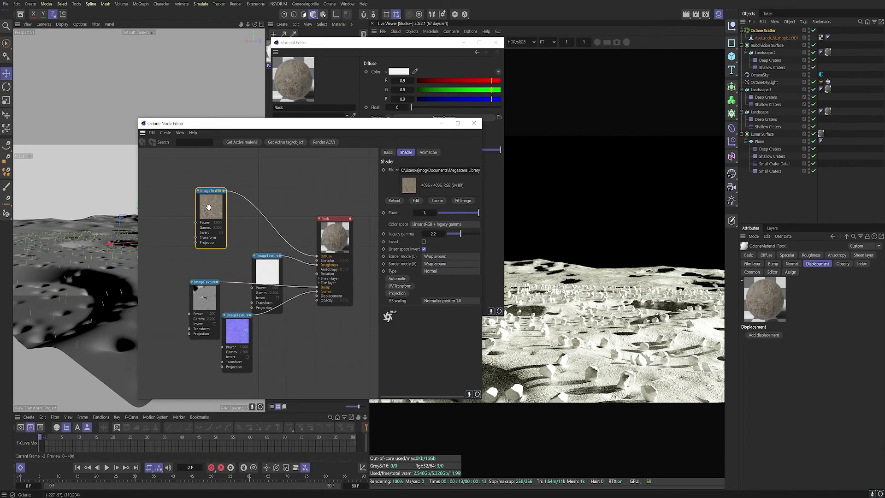
Step: Insert a Color Correction node between the rock's colour texture and the Diffuse input, and reduce its saturation to make the rock grey
{"action": "mouse_move", "coordinate": [168, 344]}
{"action": "scroll", "coordinate": [165, 307], "scroll_direction": "down", "scroll_amount": 3}
{"action": "left_click_drag", "start_coordinate": [161, 377], "coordinate": [264, 218]}
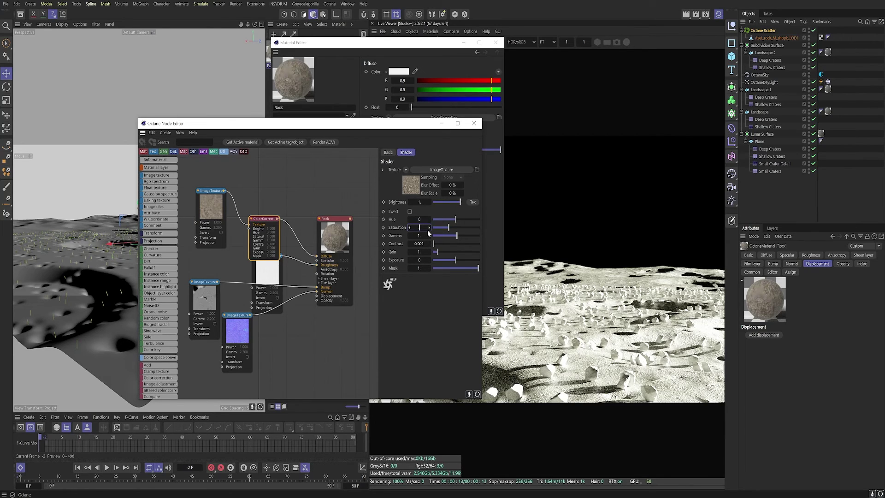
{"action": "key", "text": "Return"}
Step: Close the node and material editors and assign the Rock material to the rock mesh under Octane Scatter
{"action": "left_click", "coordinate": [474, 123]}
{"action": "left_click", "coordinate": [496, 43]}
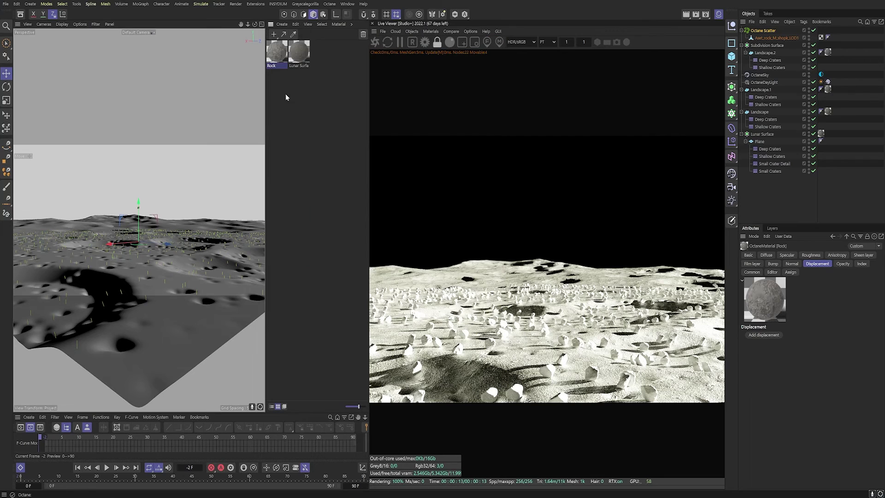
{"action": "left_click_drag", "start_coordinate": [787, 43], "coordinate": [787, 37]}
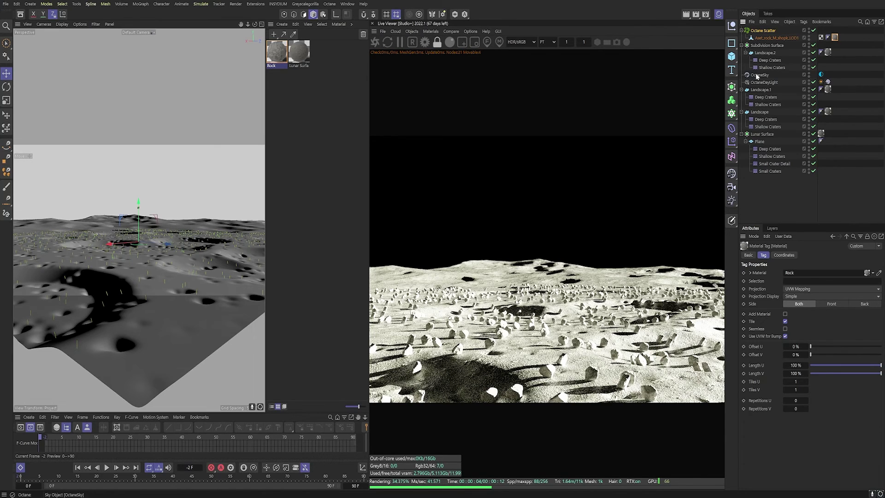
Step: Add a Random effector with position disabled and rotation enabled at 360° heading, 180° pitch and 180° bank
{"action": "left_click", "coordinate": [763, 31]}
{"action": "left_click", "coordinate": [141, 3]}
{"action": "mouse_move", "coordinate": [152, 18]}
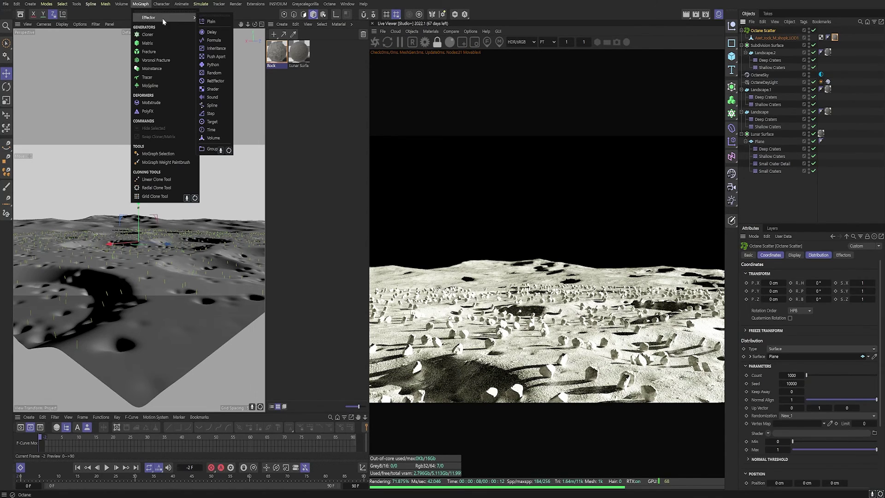
{"action": "left_click", "coordinate": [214, 73]}
{"action": "left_click", "coordinate": [783, 374]}
{"action": "left_click", "coordinate": [783, 382]}
{"action": "double_click", "coordinate": [793, 389]}
{"action": "type", "text": "360"}
{"action": "key", "text": "Tab"}
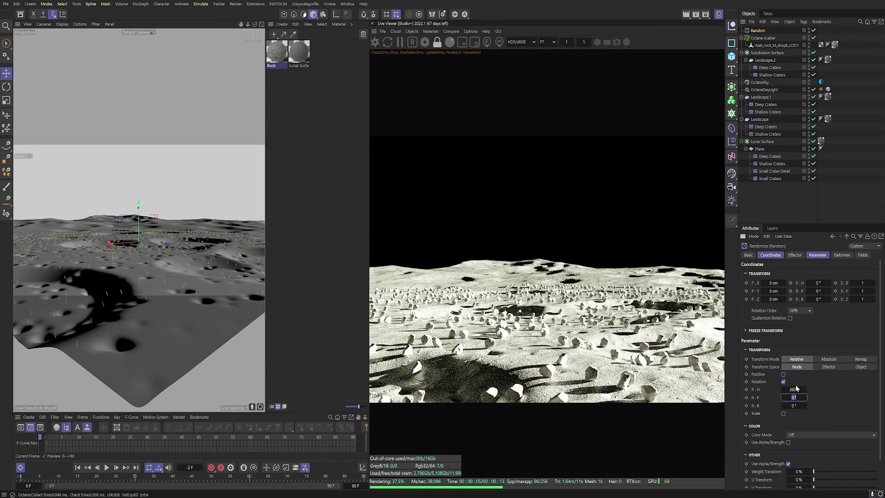
{"action": "type", "text": "18"}
{"action": "type", "text": "180"}
{"action": "key", "text": "Return"}
Step: Enable uniform scale variation on the Random effector with a scale of 0.5
{"action": "left_click", "coordinate": [783, 413]}
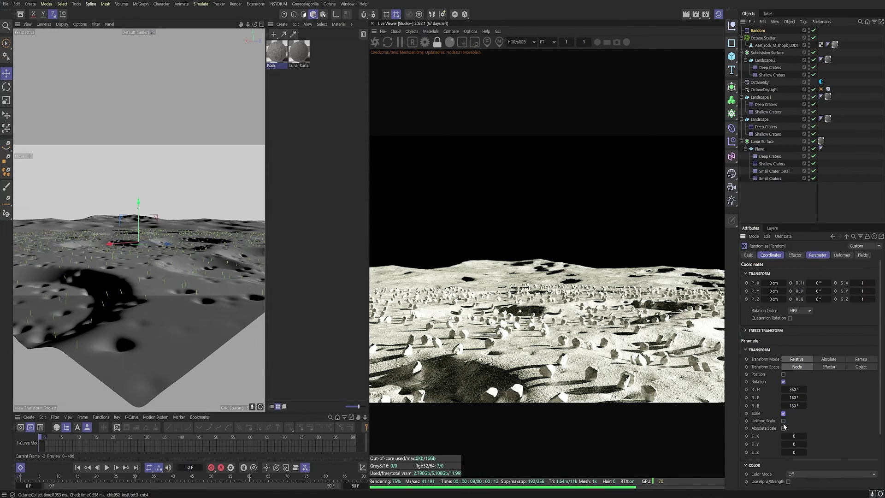
{"action": "double_click", "coordinate": [802, 435]}
{"action": "type", "text": "0.5"}
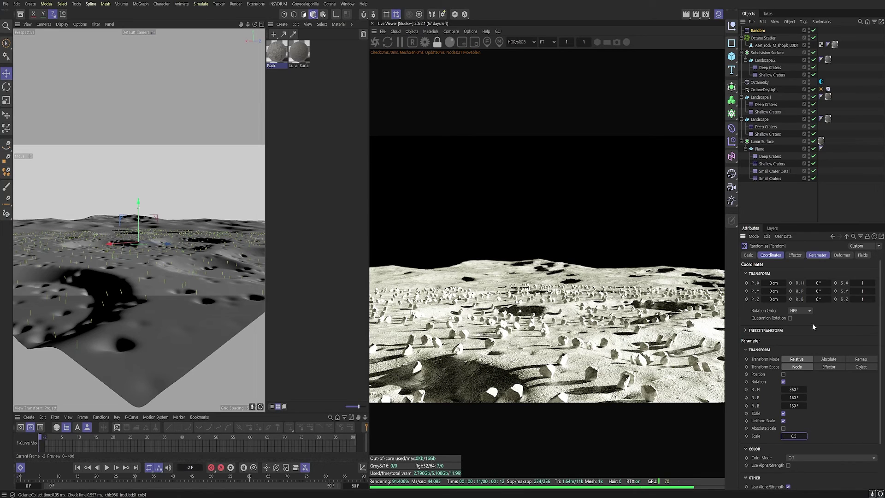
{"action": "key", "text": "Return"}
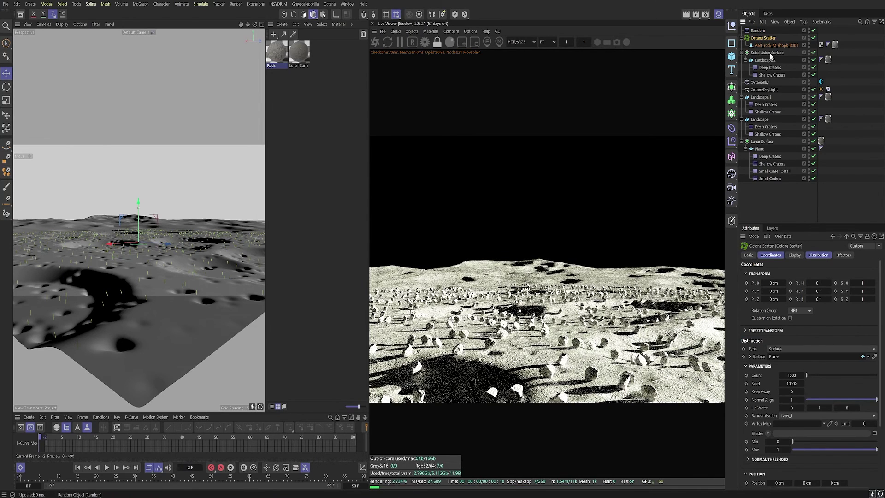
Step: Add the Random effector to Octane Scatter's effectors and set the scatter's distribution count to 500
{"action": "left_click", "coordinate": [763, 38]}
{"action": "left_click_drag", "start_coordinate": [758, 30], "coordinate": [809, 292]}
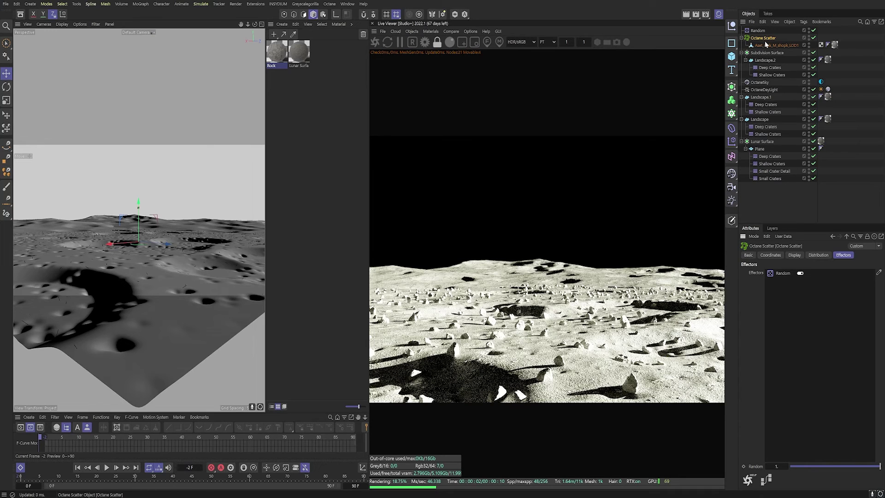
{"action": "left_click", "coordinate": [794, 254]}
{"action": "left_click", "coordinate": [821, 255]}
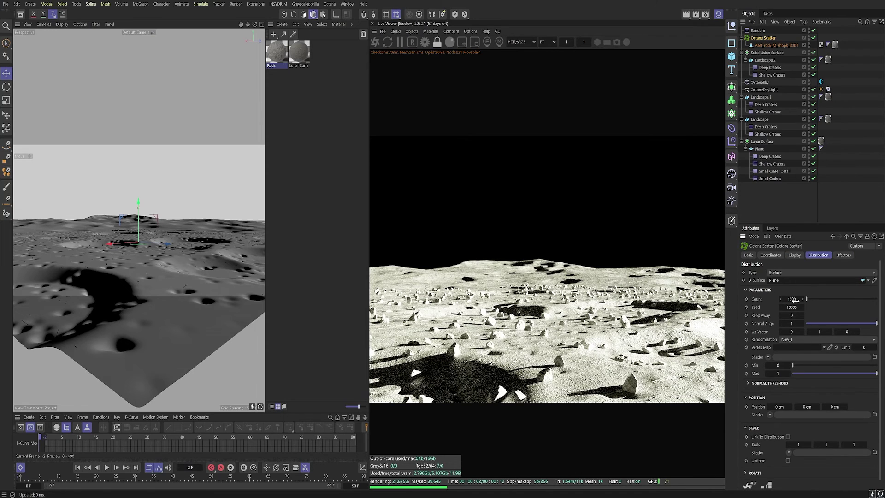
{"action": "double_click", "coordinate": [793, 299]}
{"action": "type", "text": "500"}
{"action": "key", "text": "Return"}
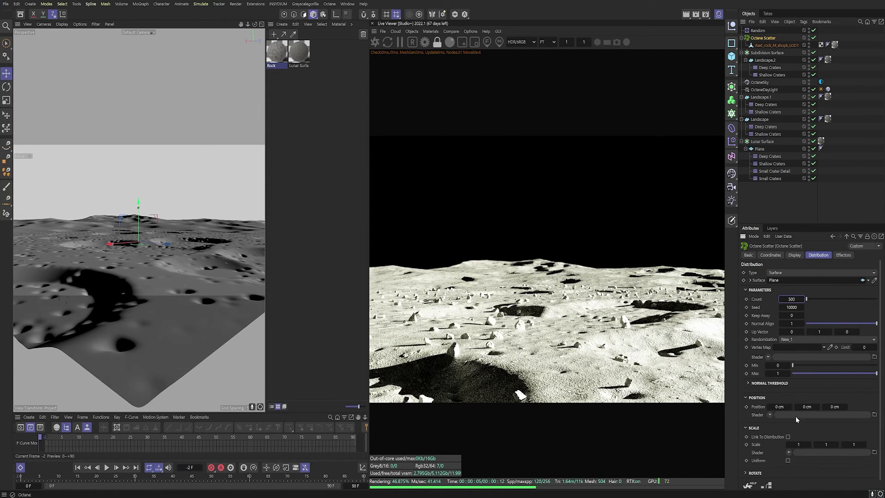
Step: Load a Noise shader for the scale of Octane Scatter and make two copies of the scatter object with its rock
{"action": "left_click", "coordinate": [788, 452]}
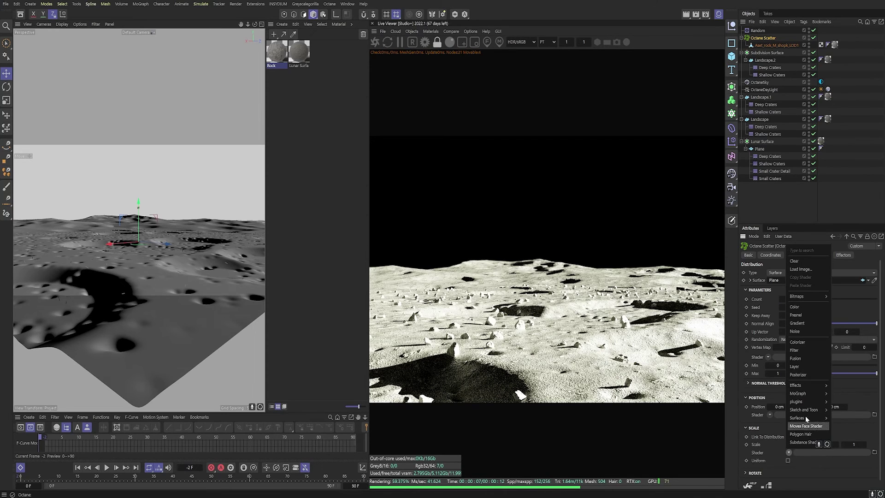
{"action": "left_click", "coordinate": [806, 332]}
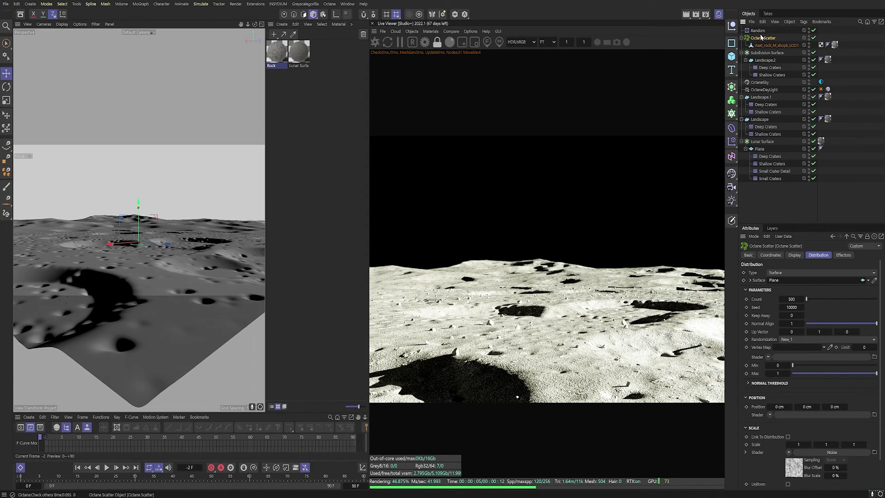
{"action": "key", "text": "ctrl+c"}
{"action": "key", "text": "ctrl+v"}
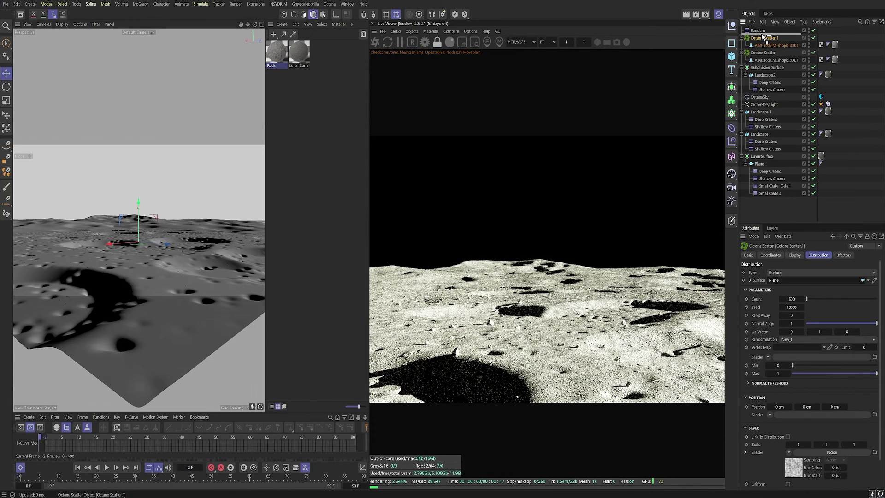
{"action": "key", "text": "ctrl+v"}
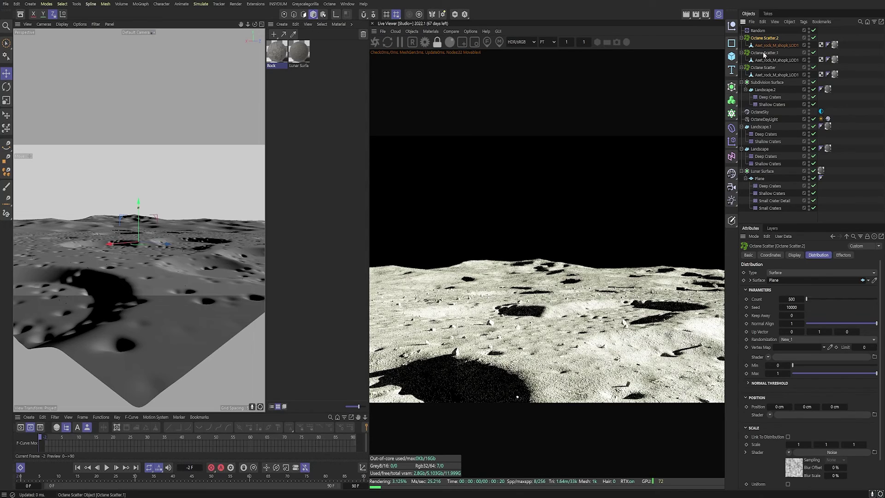
Step: Set Landscape.1 as the distribution surface of Octane Scatter.1 and Landscape as the surface of Octane Scatter.2
{"action": "left_click", "coordinate": [763, 54]}
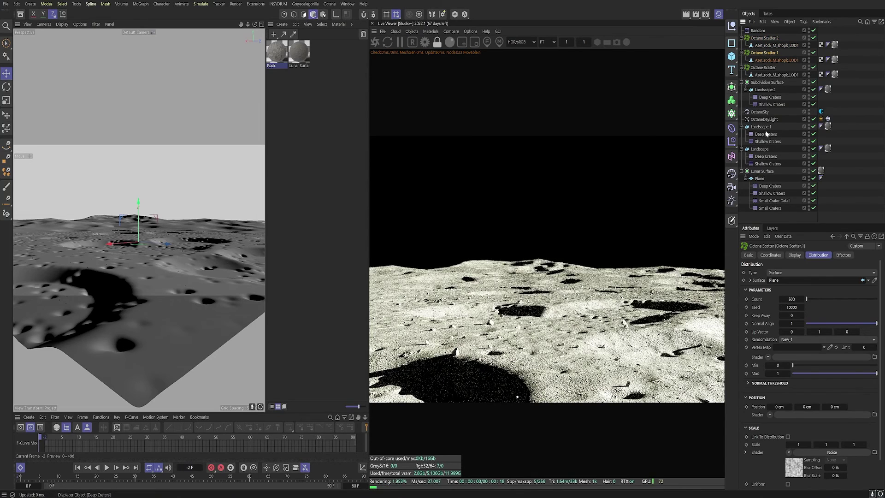
{"action": "left_click_drag", "start_coordinate": [760, 126], "coordinate": [795, 282]}
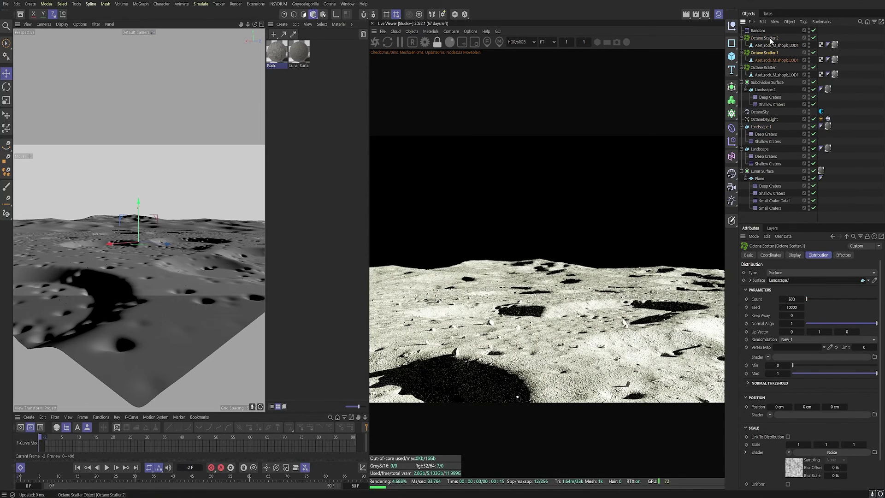
{"action": "left_click", "coordinate": [764, 38]}
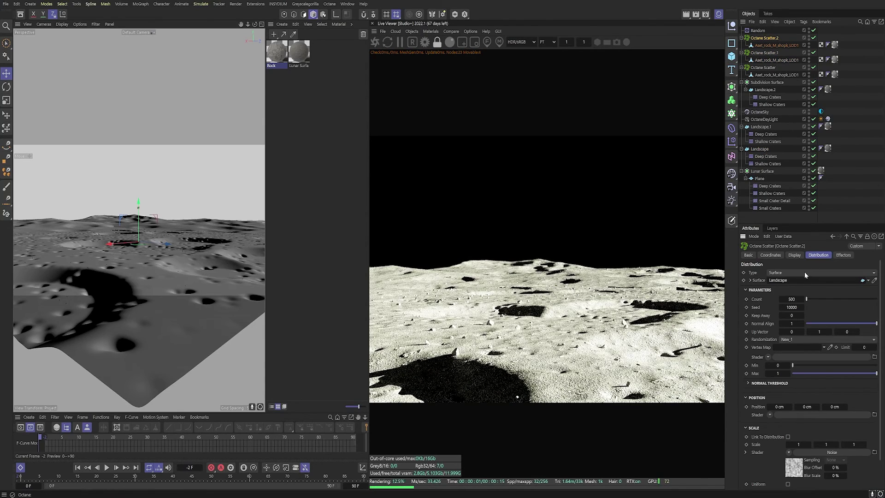
Step: Set the distribution scale of Octane Scatter.1 and Octane Scatter.2 to 0.5 on all three axes
{"action": "left_click", "coordinate": [770, 54]}
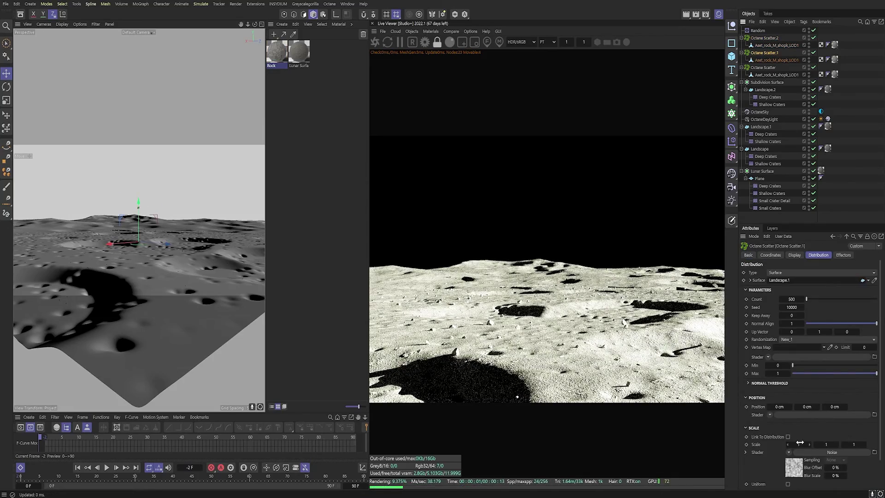
{"action": "type", "text": "0.5"}
{"action": "key", "text": "Return"}
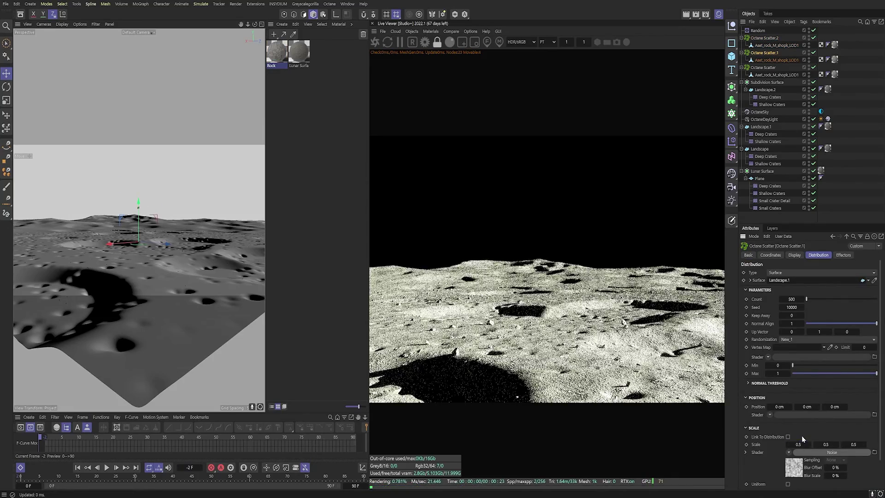
{"action": "left_click", "coordinate": [764, 38]}
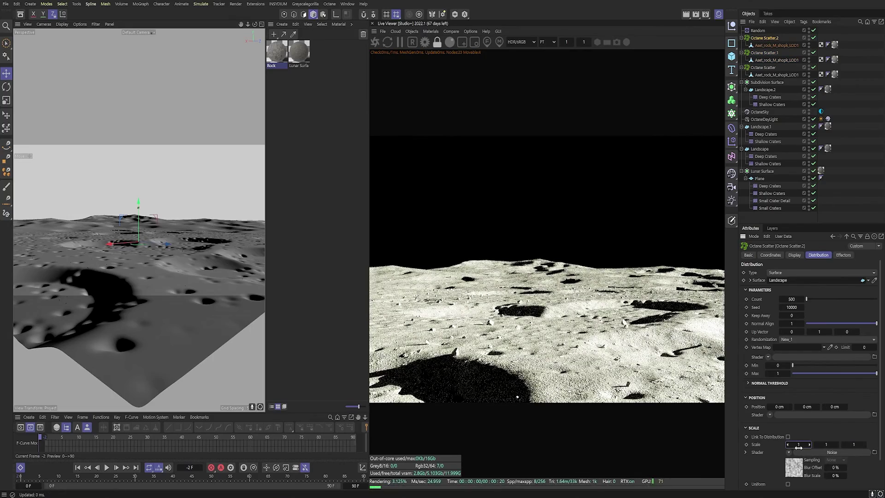
{"action": "type", "text": "0.5"}
{"action": "key", "text": "Return"}
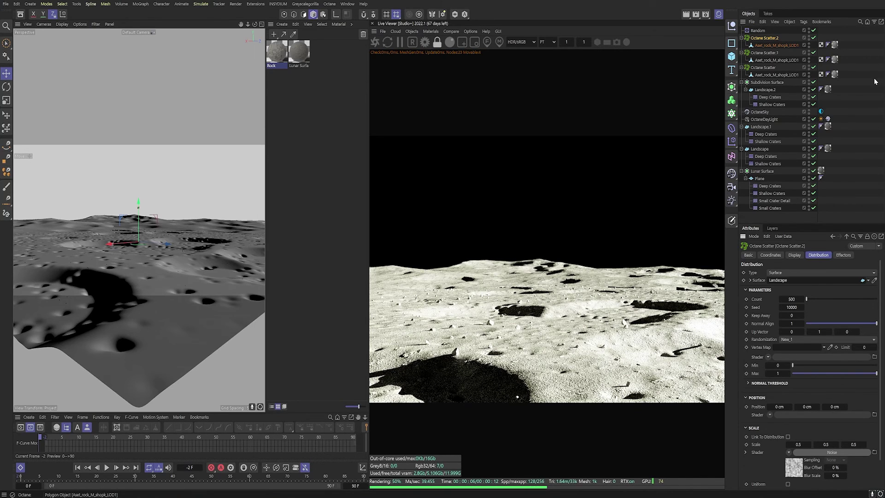
{"action": "left_click", "coordinate": [763, 67]}
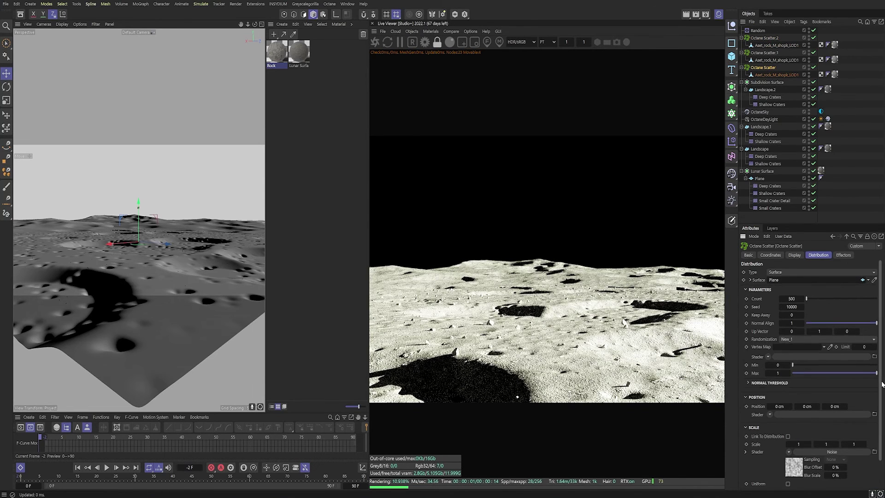
{"action": "scroll", "coordinate": [811, 369], "scroll_direction": "down", "scroll_amount": 2}
{"action": "scroll", "coordinate": [813, 373], "scroll_direction": "down", "scroll_amount": 1}
Step: Create a polygon copy of the Lunar Surface subdivision object using Current State to Object
{"action": "left_click", "coordinate": [761, 171]}
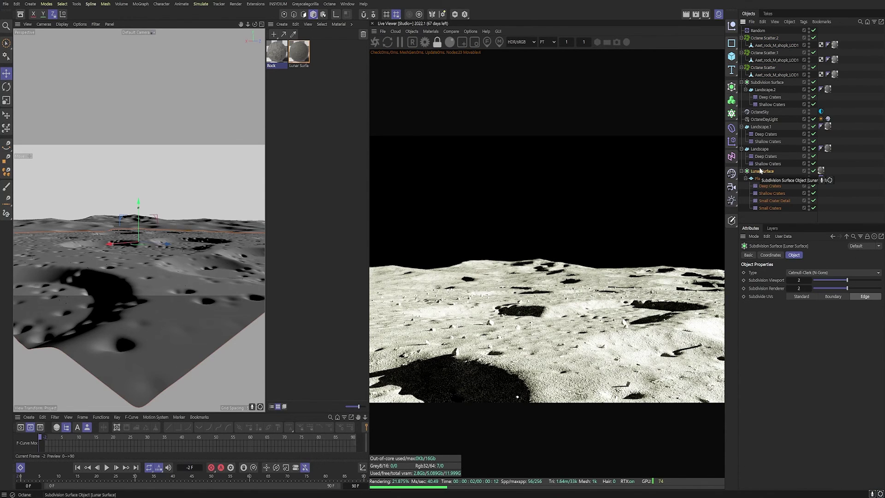
{"action": "right_click", "coordinate": [760, 170]}
{"action": "left_click", "coordinate": [760, 170]}
{"action": "right_click", "coordinate": [767, 171]}
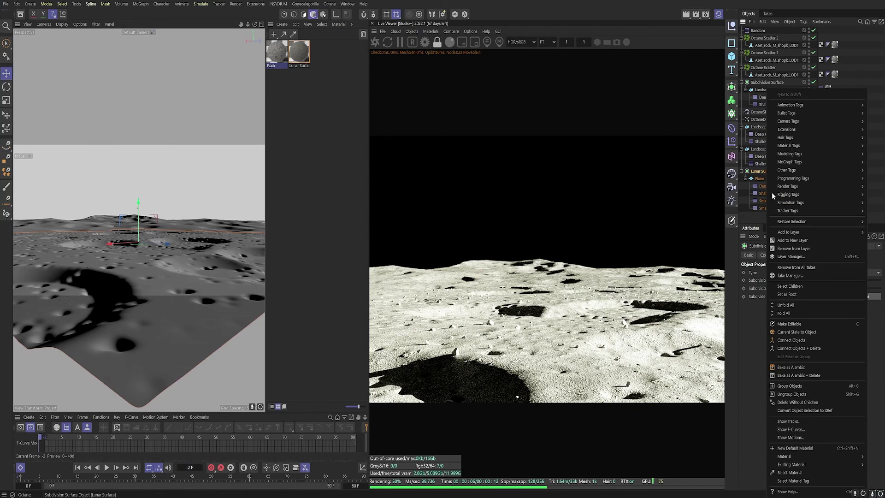
{"action": "left_click", "coordinate": [809, 338]}
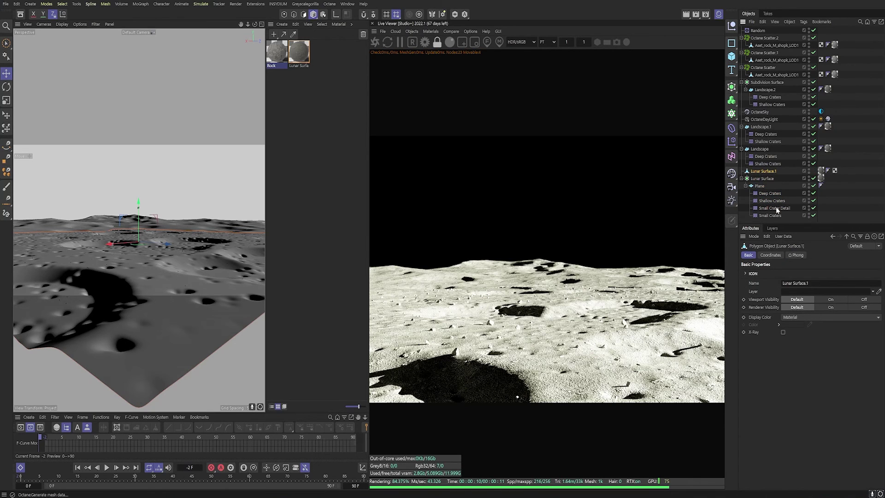
Step: Collapse and disable the original Lunar Surface subdivision object, and rename the polygon copy Lunar Surface
{"action": "left_click", "coordinate": [741, 178]}
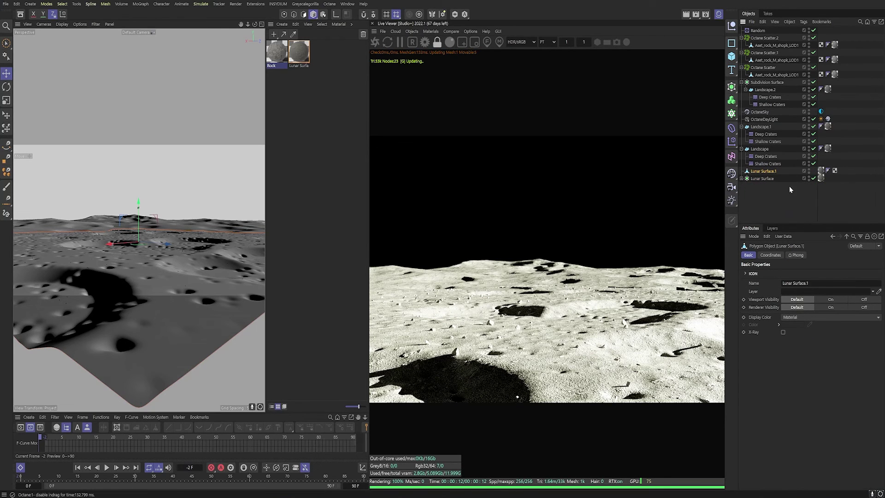
{"action": "left_click", "coordinate": [813, 179]}
{"action": "double_click", "coordinate": [764, 171]}
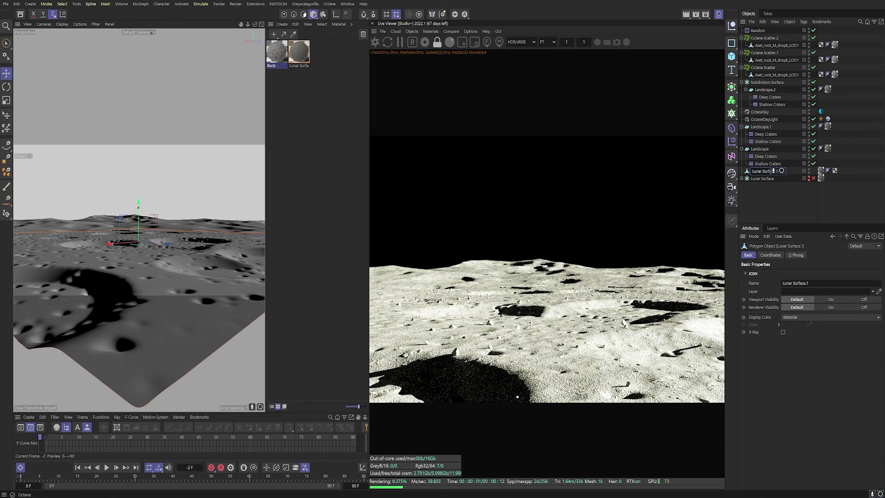
{"action": "key", "text": "BackSpace"}
{"action": "key", "text": "BackSpace"}
{"action": "key", "text": "Return"}
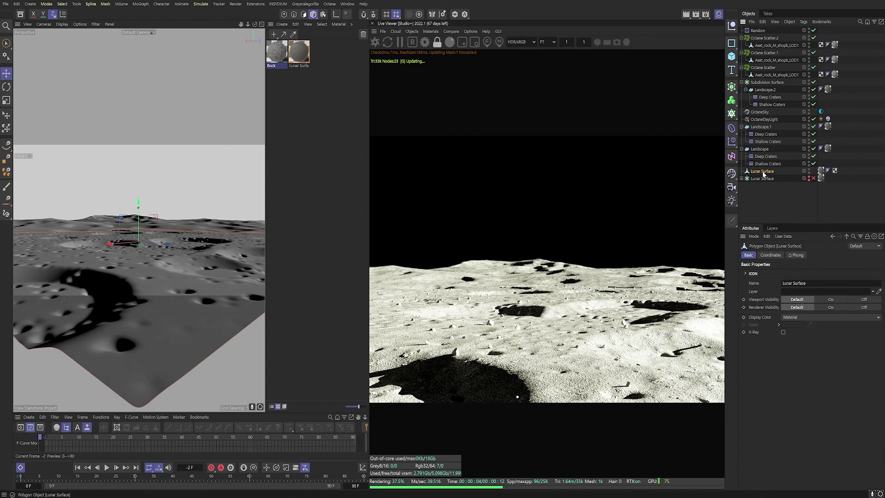
Step: Switch to polygon editing on the Lunar Surface polygon object and add a Vertex Map tag to it
{"action": "left_click", "coordinate": [304, 14]}
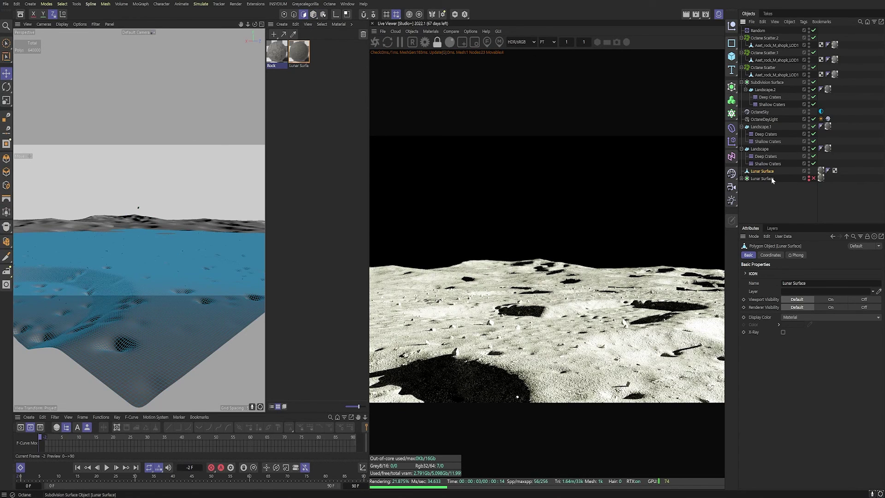
{"action": "right_click", "coordinate": [758, 174]}
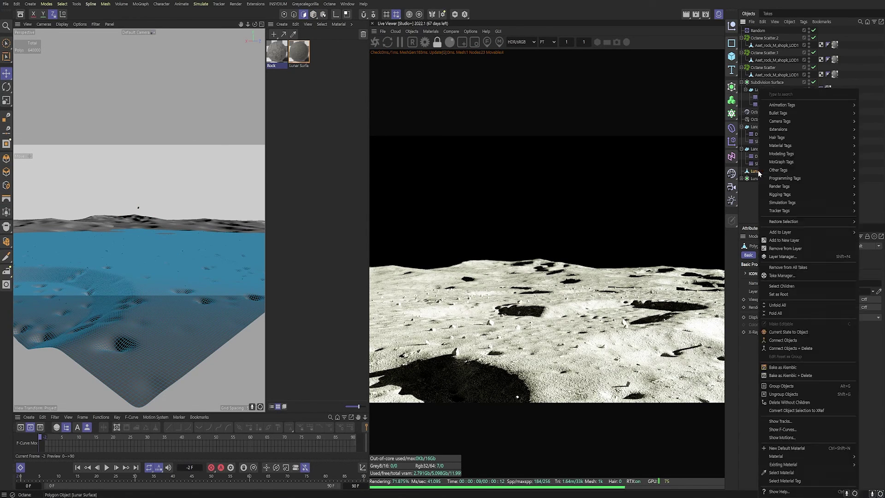
{"action": "type", "text": "vertex"}
{"action": "mouse_move", "coordinate": [782, 110]}
{"action": "left_click", "coordinate": [739, 118]}
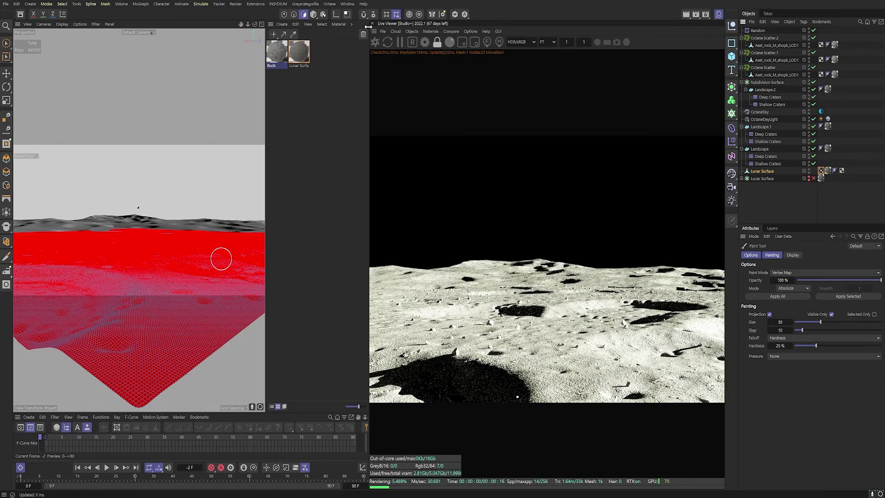
Step: Add an Octane camera to the scene from the current view
{"action": "left_click", "coordinate": [411, 31]}
{"action": "left_click", "coordinate": [427, 43]}
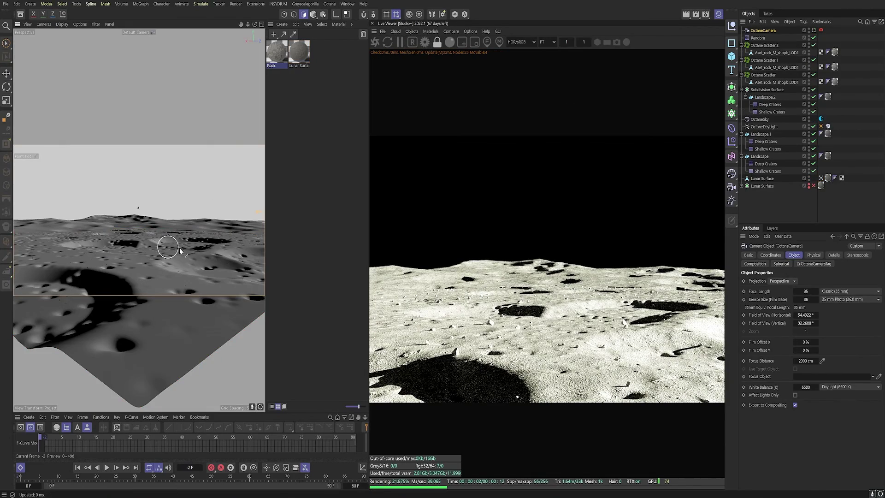
Step: Paint vertex map weights in broad strokes over the near part of Lunar Surface, and look through OctaneCamera
{"action": "left_click_drag", "start_coordinate": [179, 250], "coordinate": [156, 286], "text": "alt"}
{"action": "right_click_drag", "start_coordinate": [156, 286], "coordinate": [138, 285], "text": "alt"}
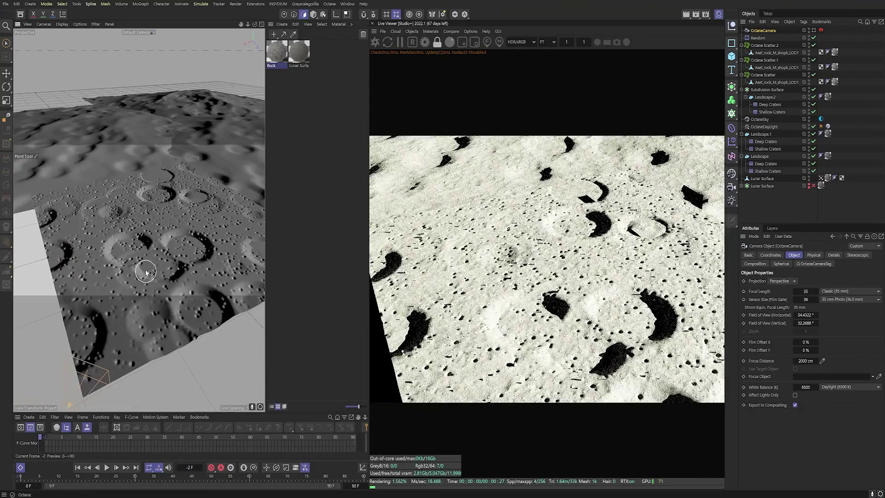
{"action": "left_click_drag", "start_coordinate": [131, 268], "coordinate": [120, 264], "text": "alt"}
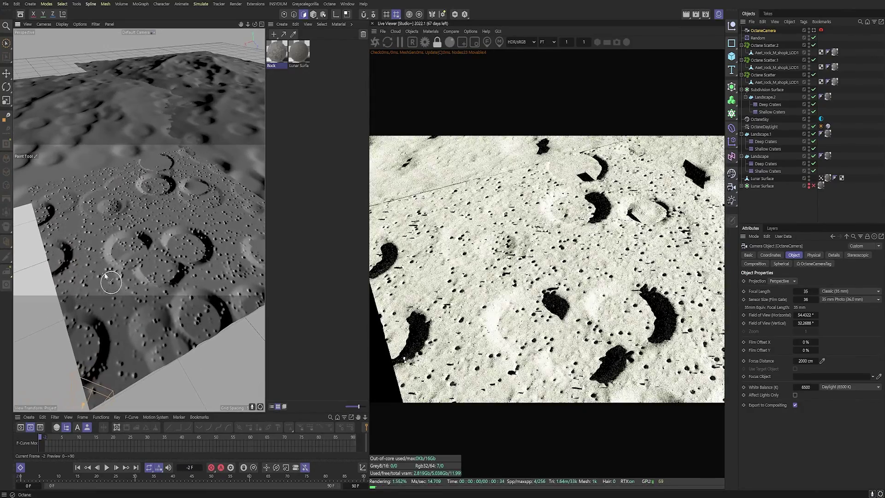
{"action": "left_click", "coordinate": [762, 179]}
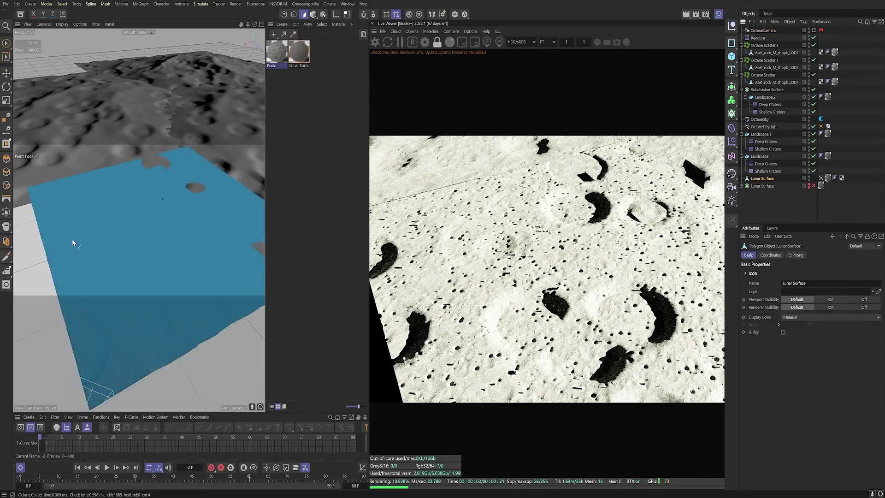
{"action": "mouse_move", "coordinate": [135, 212]}
{"action": "left_mouse_down"}
{"action": "mouse_move", "coordinate": [153, 200]}
{"action": "mouse_move", "coordinate": [112, 261]}
{"action": "mouse_move", "coordinate": [98, 231]}
{"action": "mouse_move", "coordinate": [101, 271]}
{"action": "left_mouse_up"}
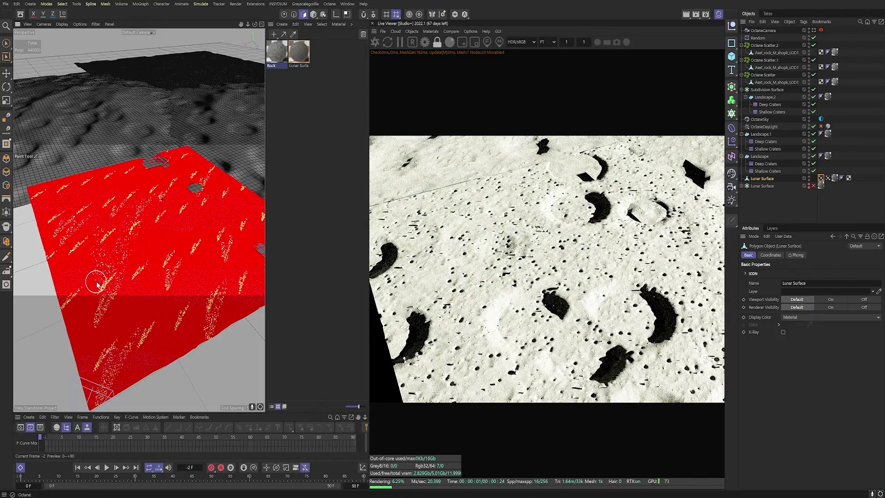
{"action": "right_click_drag", "start_coordinate": [93, 286], "coordinate": [207, 268], "text": "alt"}
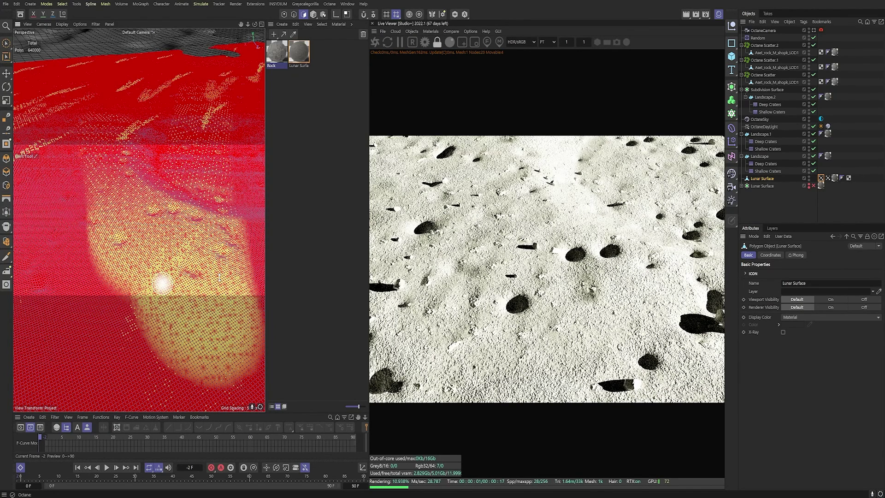
{"action": "left_click", "coordinate": [196, 304]}
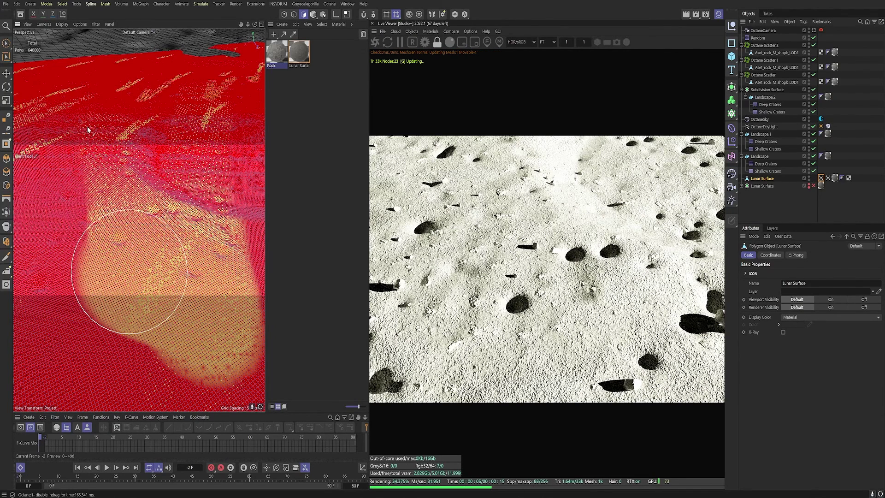
{"action": "mouse_move", "coordinate": [121, 107]}
{"action": "left_mouse_down"}
{"action": "mouse_move", "coordinate": [201, 97]}
{"action": "mouse_move", "coordinate": [228, 104]}
{"action": "left_mouse_up"}
{"action": "left_click", "coordinate": [814, 30]}
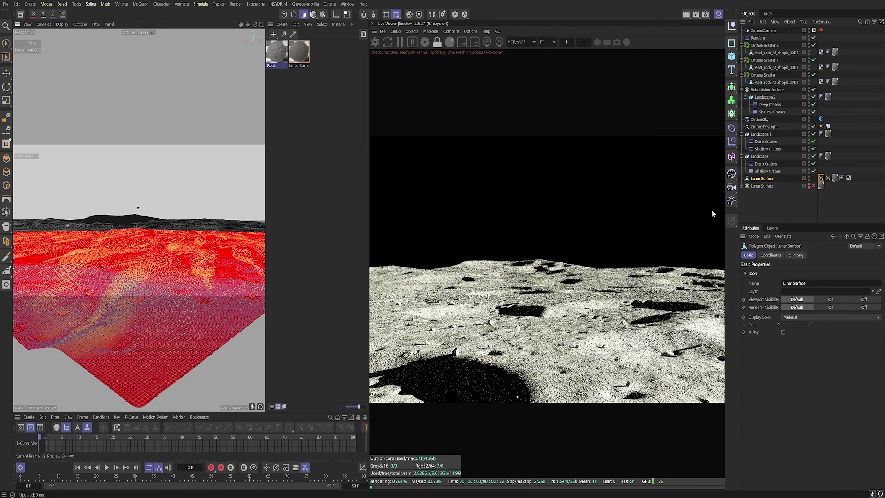
Step: Rename Octane Scatter as Octane Scatter Main and delete the extra vertex map tag from Lunar Surface
{"action": "left_click", "coordinate": [761, 74]}
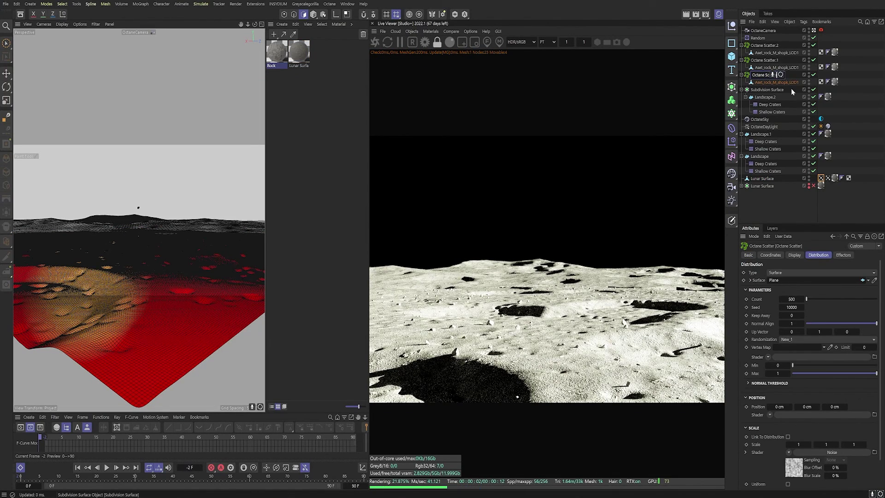
{"action": "key", "text": "Return"}
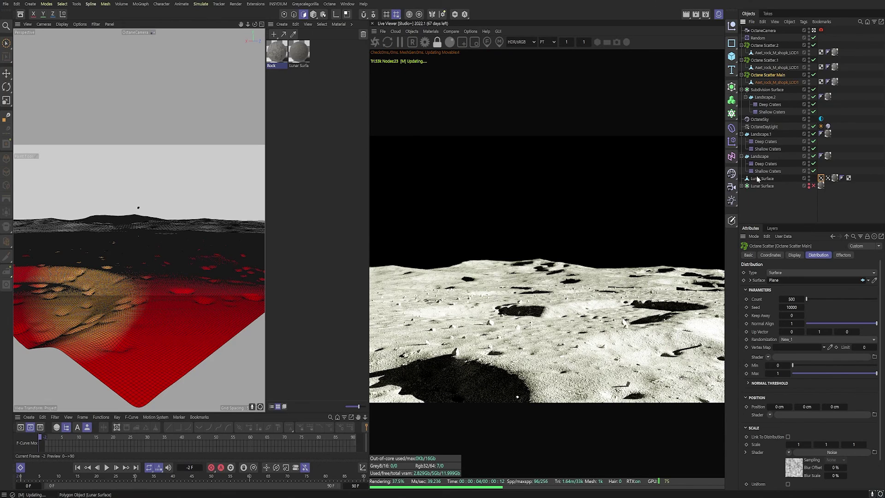
{"action": "key", "text": "Delete"}
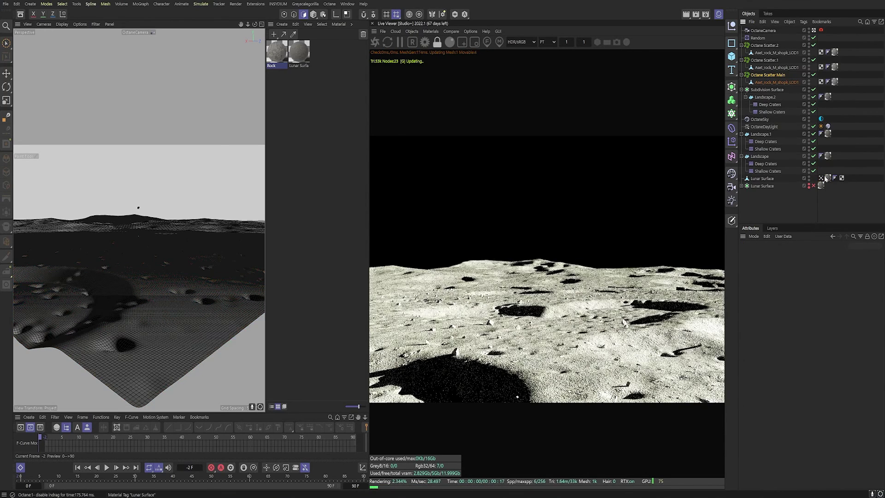
Step: Link the Lunar Surface vertex map to the Vertex Map setting of Octane Scatter Main's distribution
{"action": "left_click", "coordinate": [772, 76]}
{"action": "left_click_drag", "start_coordinate": [821, 178], "coordinate": [822, 259]}
{"action": "left_click_drag", "start_coordinate": [804, 354], "coordinate": [803, 350]}
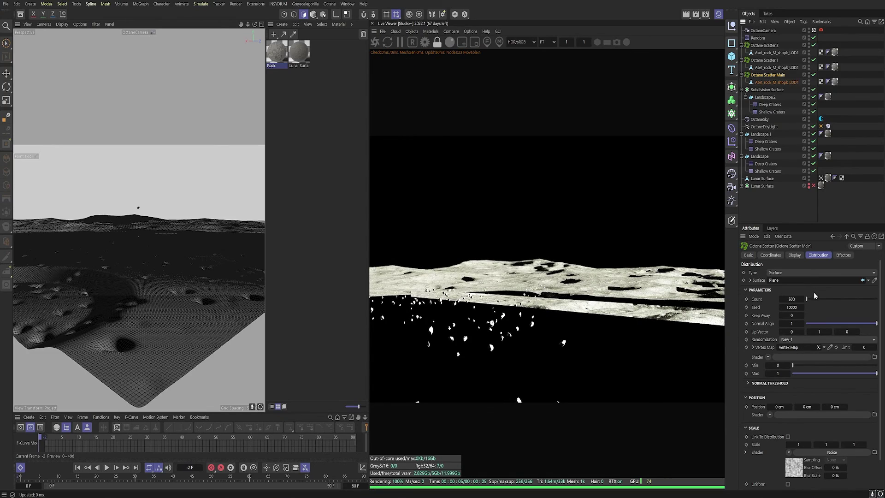
{"action": "left_click_drag", "start_coordinate": [807, 299], "coordinate": [814, 300]}
{"action": "key", "text": "ctrl+z"}
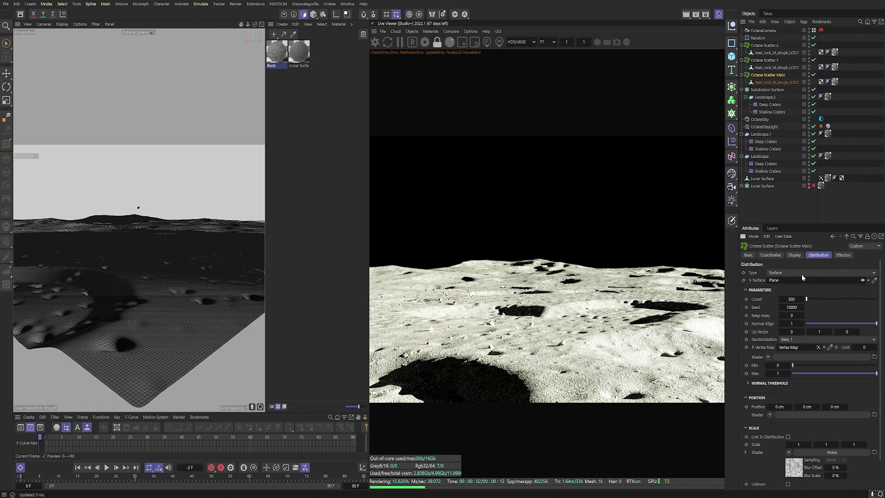
{"action": "left_click", "coordinate": [820, 178]}
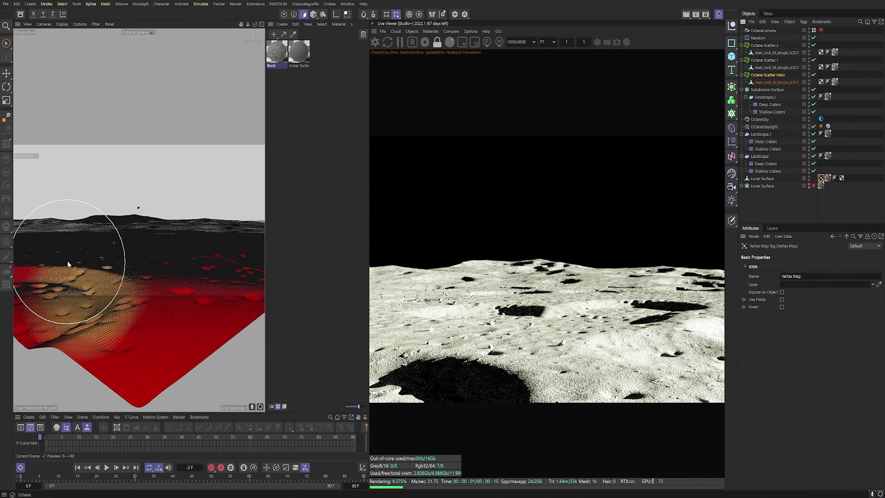
{"action": "left_click", "coordinate": [857, 150]}
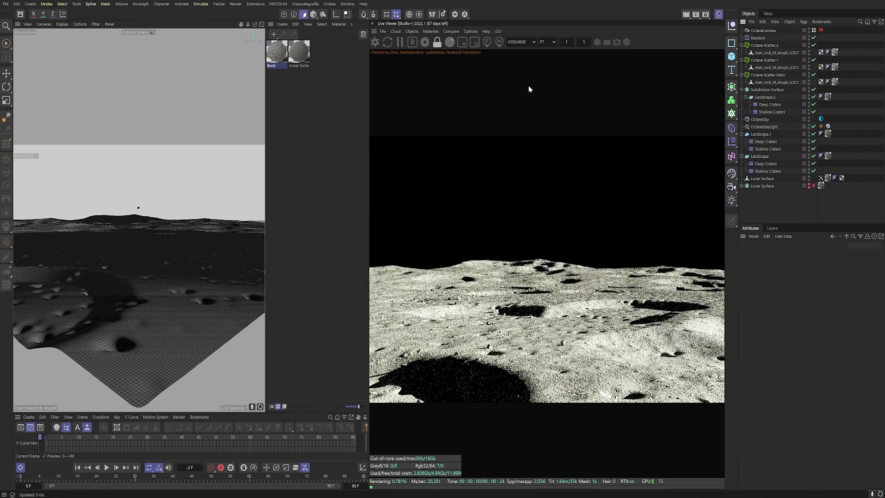
Step: Add a second Octane camera, name it BEV, and aim it straight down at the craters from close above
{"action": "left_click", "coordinate": [433, 33]}
{"action": "left_click", "coordinate": [428, 50]}
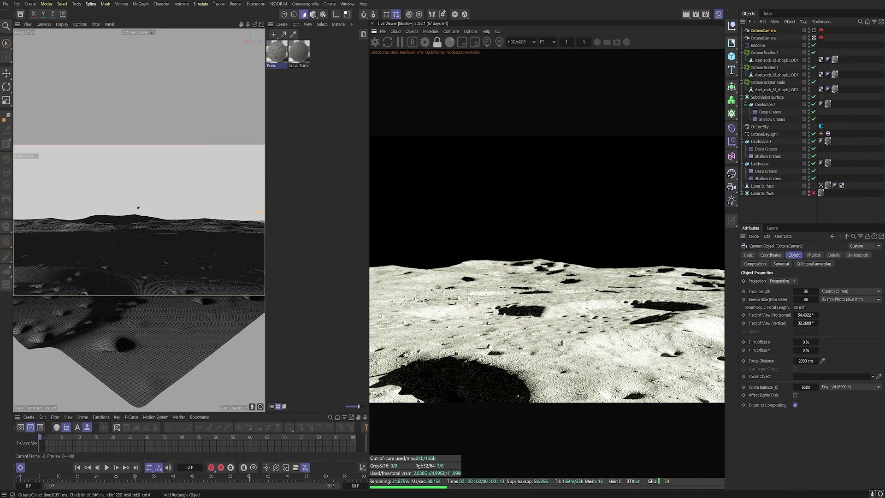
{"action": "double_click", "coordinate": [773, 31]}
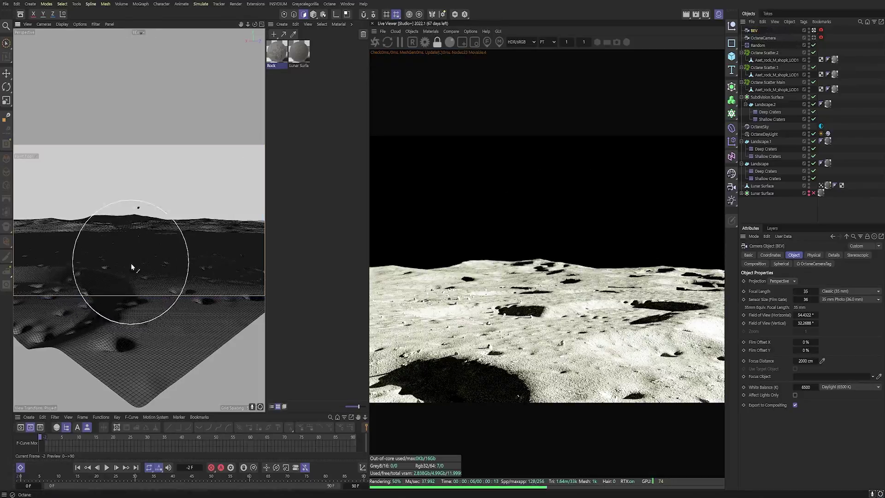
{"action": "mouse_move", "coordinate": [131, 265]}
{"action": "left_mouse_down", "text": "alt"}
{"action": "mouse_move", "coordinate": [125, 332]}
{"action": "mouse_move", "coordinate": [112, 347]}
{"action": "left_mouse_up", "text": "alt"}
{"action": "middle_click_drag", "start_coordinate": [134, 336], "coordinate": [50, 408], "text": "alt"}
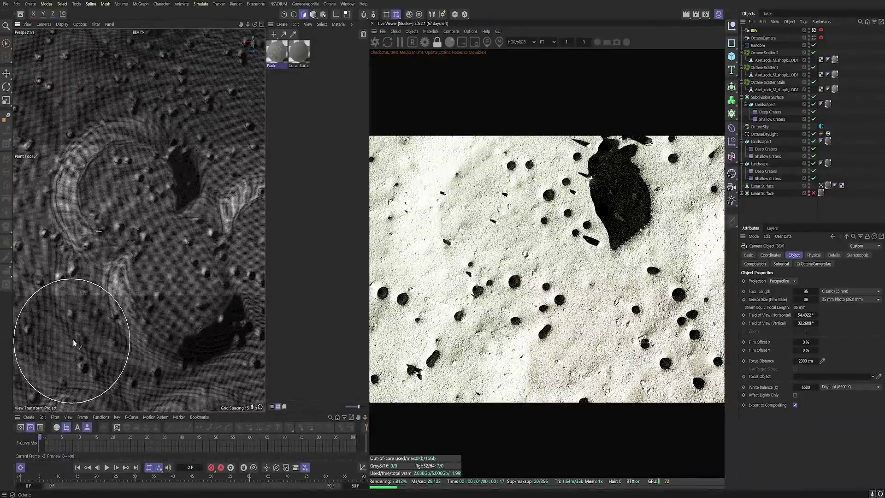
{"action": "mouse_move", "coordinate": [88, 319]}
{"action": "left_mouse_down", "text": "alt"}
{"action": "mouse_move", "coordinate": [177, 314]}
{"action": "mouse_move", "coordinate": [193, 341]}
{"action": "left_mouse_up", "text": "alt"}
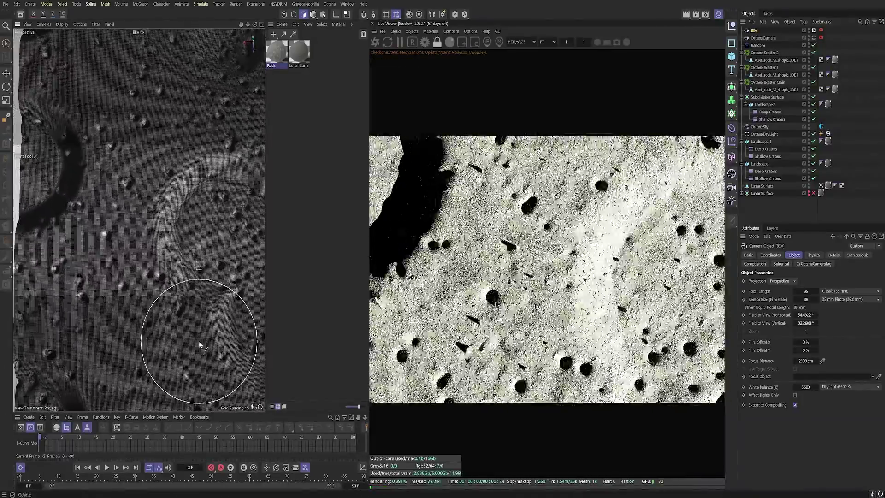
{"action": "mouse_move", "coordinate": [150, 299]}
{"action": "left_mouse_down", "text": "alt"}
{"action": "mouse_move", "coordinate": [172, 324]}
{"action": "mouse_move", "coordinate": [123, 310]}
{"action": "left_mouse_up", "text": "alt"}
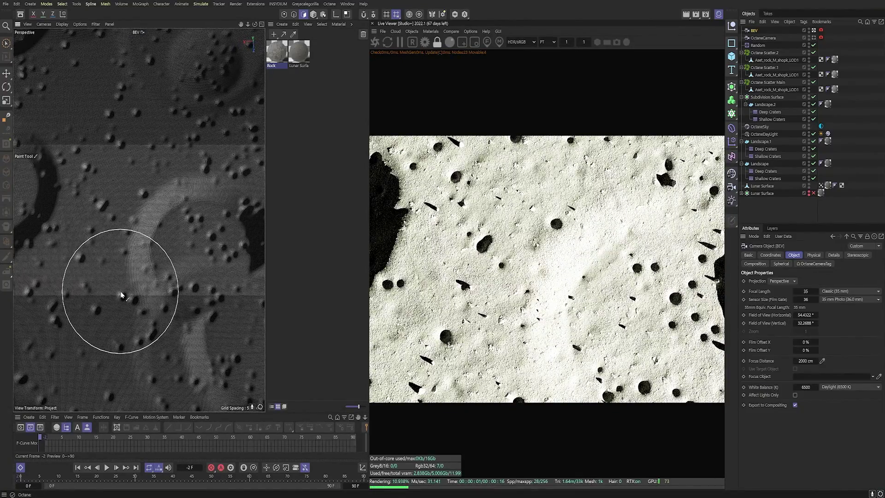
Step: Add a Displacer under the Lunar Surface polygon object with a Noise shader for its shading
{"action": "left_click", "coordinate": [766, 187]}
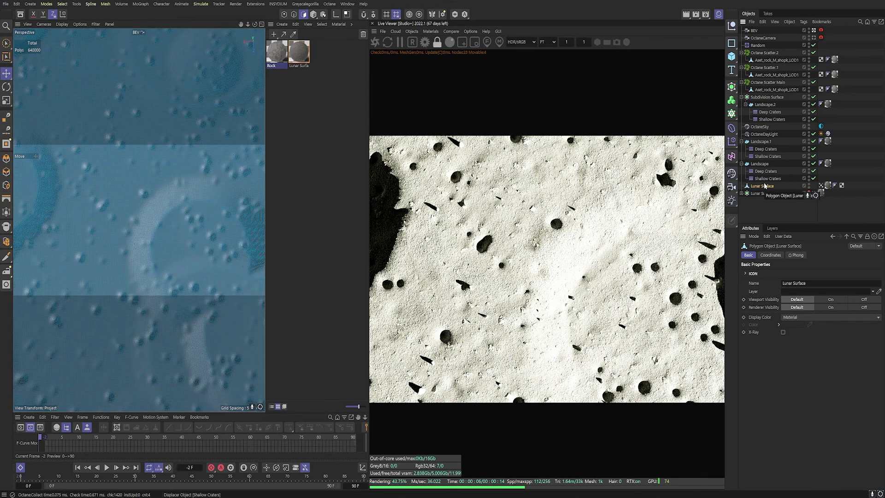
{"action": "left_click", "coordinate": [731, 128]}
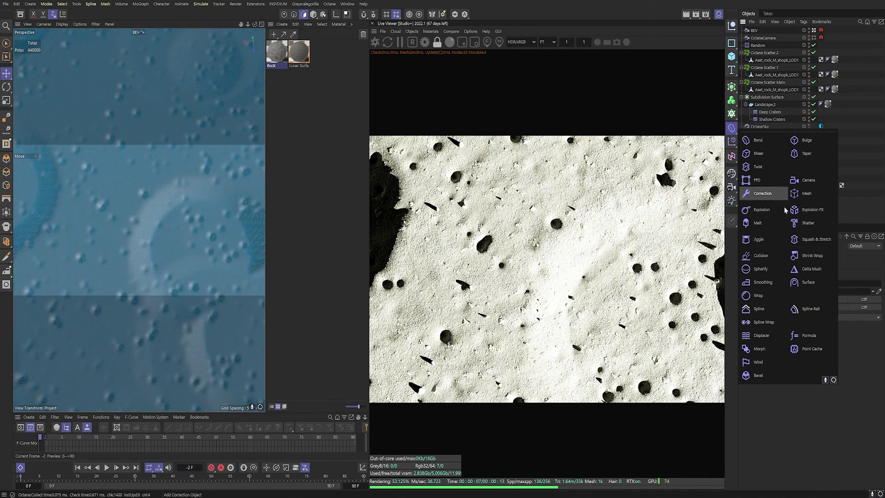
{"action": "left_click", "coordinate": [759, 335]}
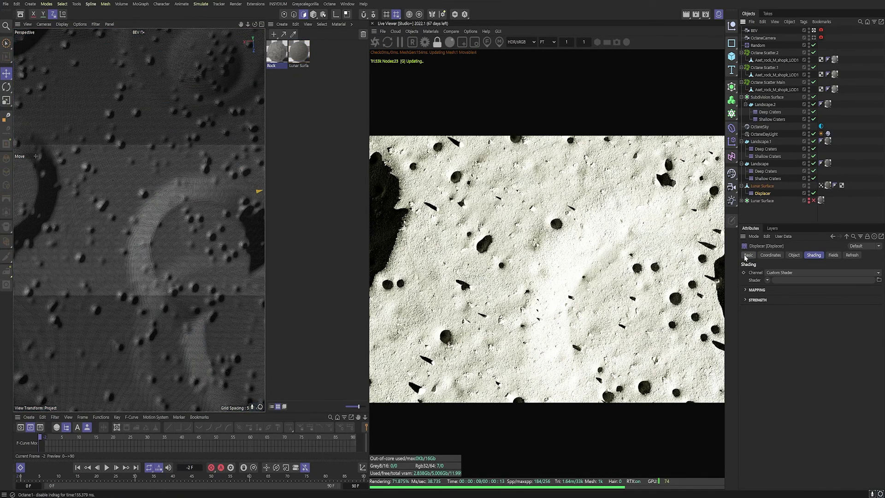
{"action": "left_click", "coordinate": [768, 280]}
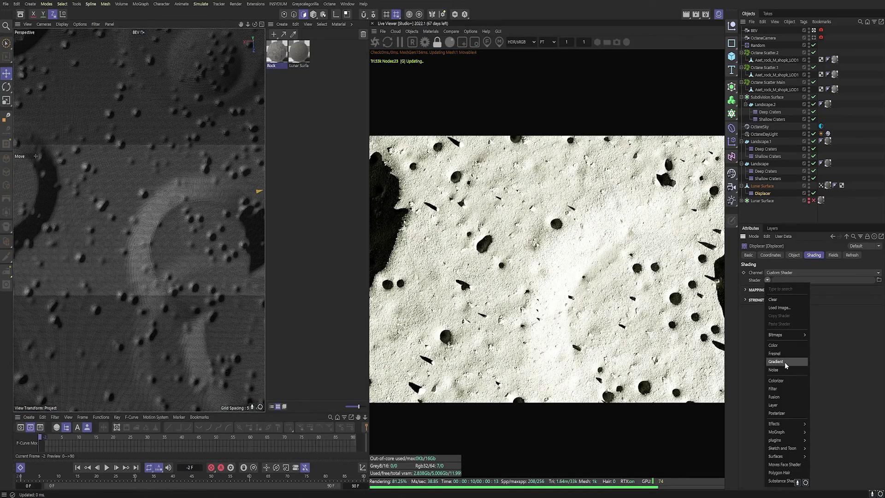
{"action": "left_click", "coordinate": [785, 369]}
Step: Set the Displacer's noise contrast to 10% and its global scale to 500%
{"action": "left_click", "coordinate": [803, 279]}
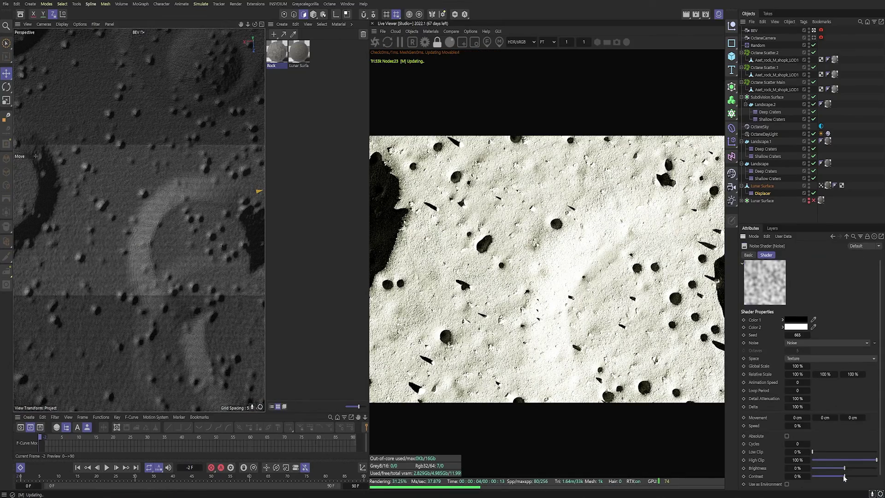
{"action": "left_click", "coordinate": [797, 476]}
{"action": "type", "text": "10"}
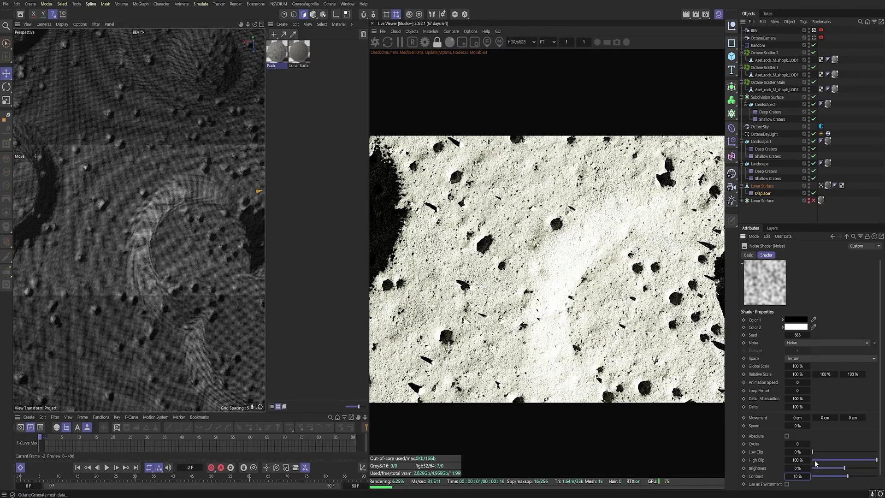
{"action": "left_click", "coordinate": [797, 366]}
{"action": "key", "text": "Return"}
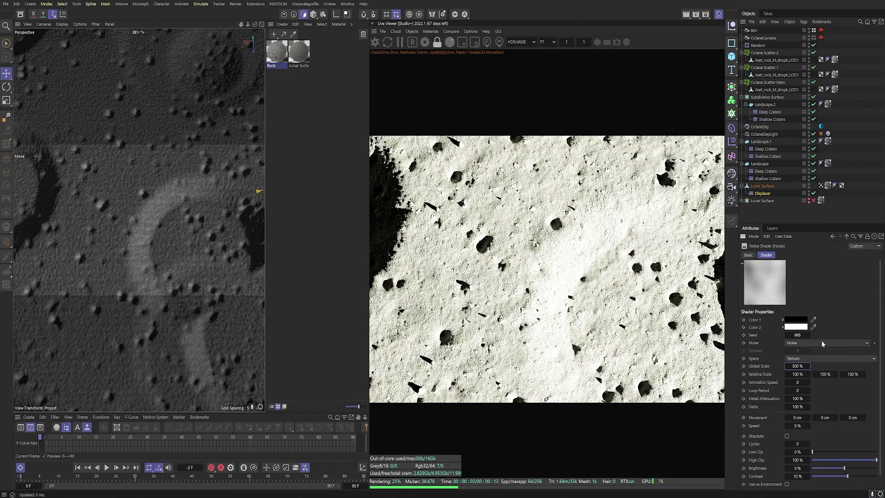
Step: Duplicate the Displacer under Lunar Surface and set the copy's noise global scale to 25%
{"action": "left_click_drag", "start_coordinate": [760, 193], "coordinate": [762, 193], "text": "ctrl"}
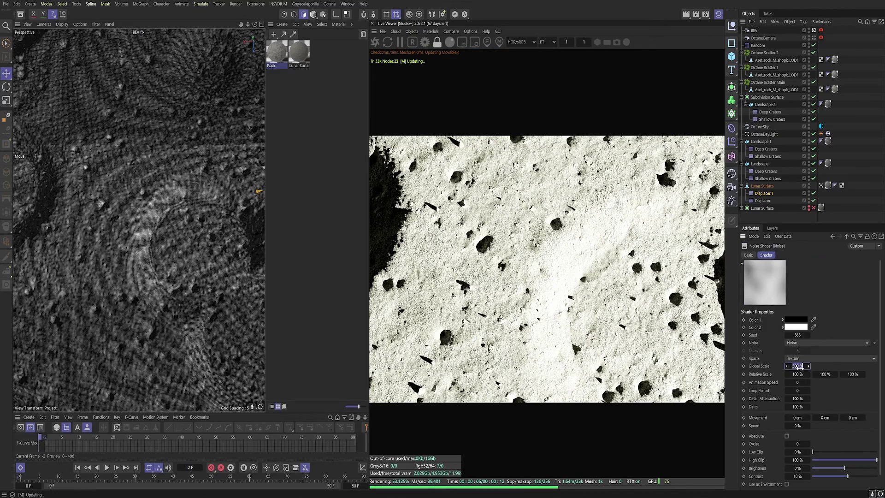
{"action": "type", "text": "25"}
{"action": "key", "text": "Return"}
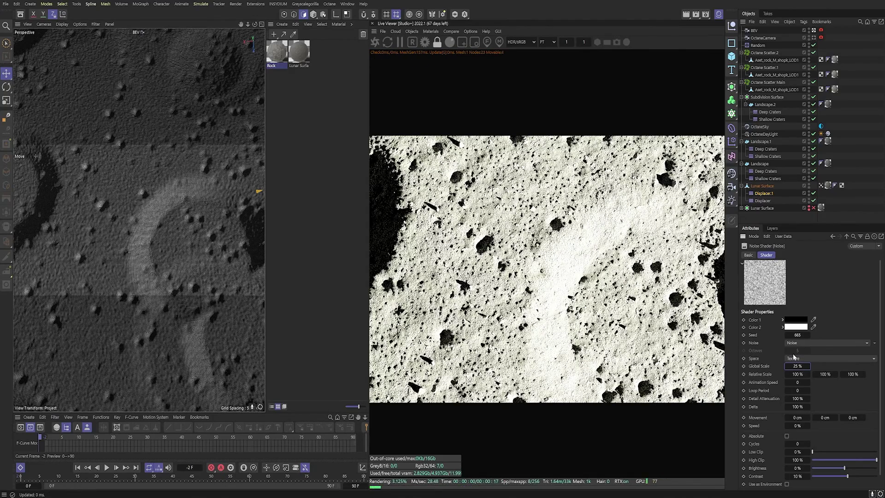
Step: Set the height of Displacer.1 to 2 cm and return to the OctaneCamera view
{"action": "left_click", "coordinate": [846, 237]}
{"action": "left_click", "coordinate": [794, 255]}
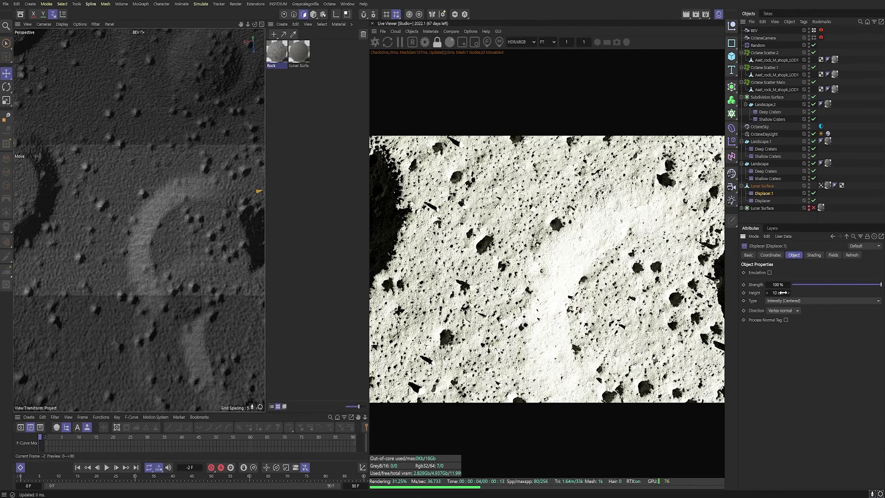
{"action": "type", "text": "2"}
{"action": "key", "text": "Return"}
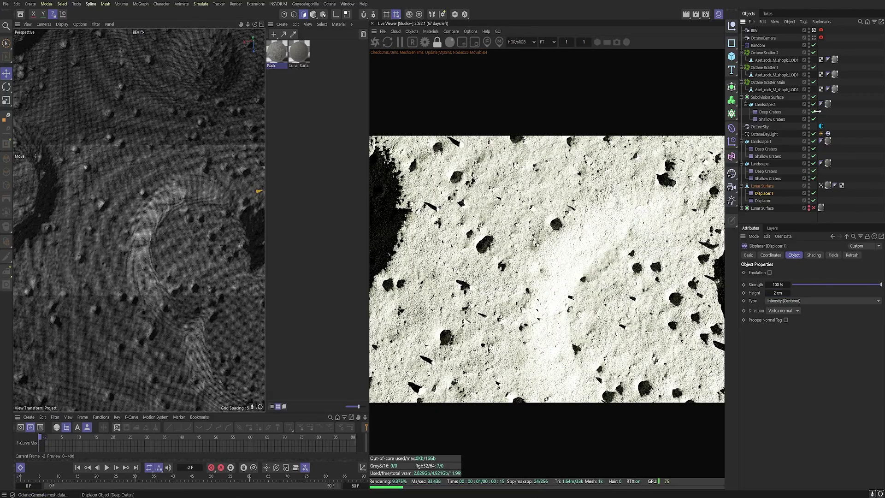
{"action": "left_click", "coordinate": [814, 39]}
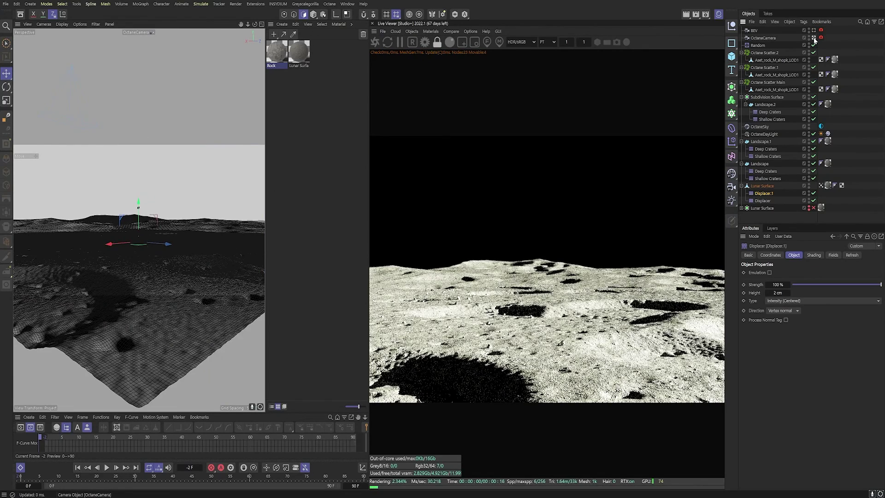